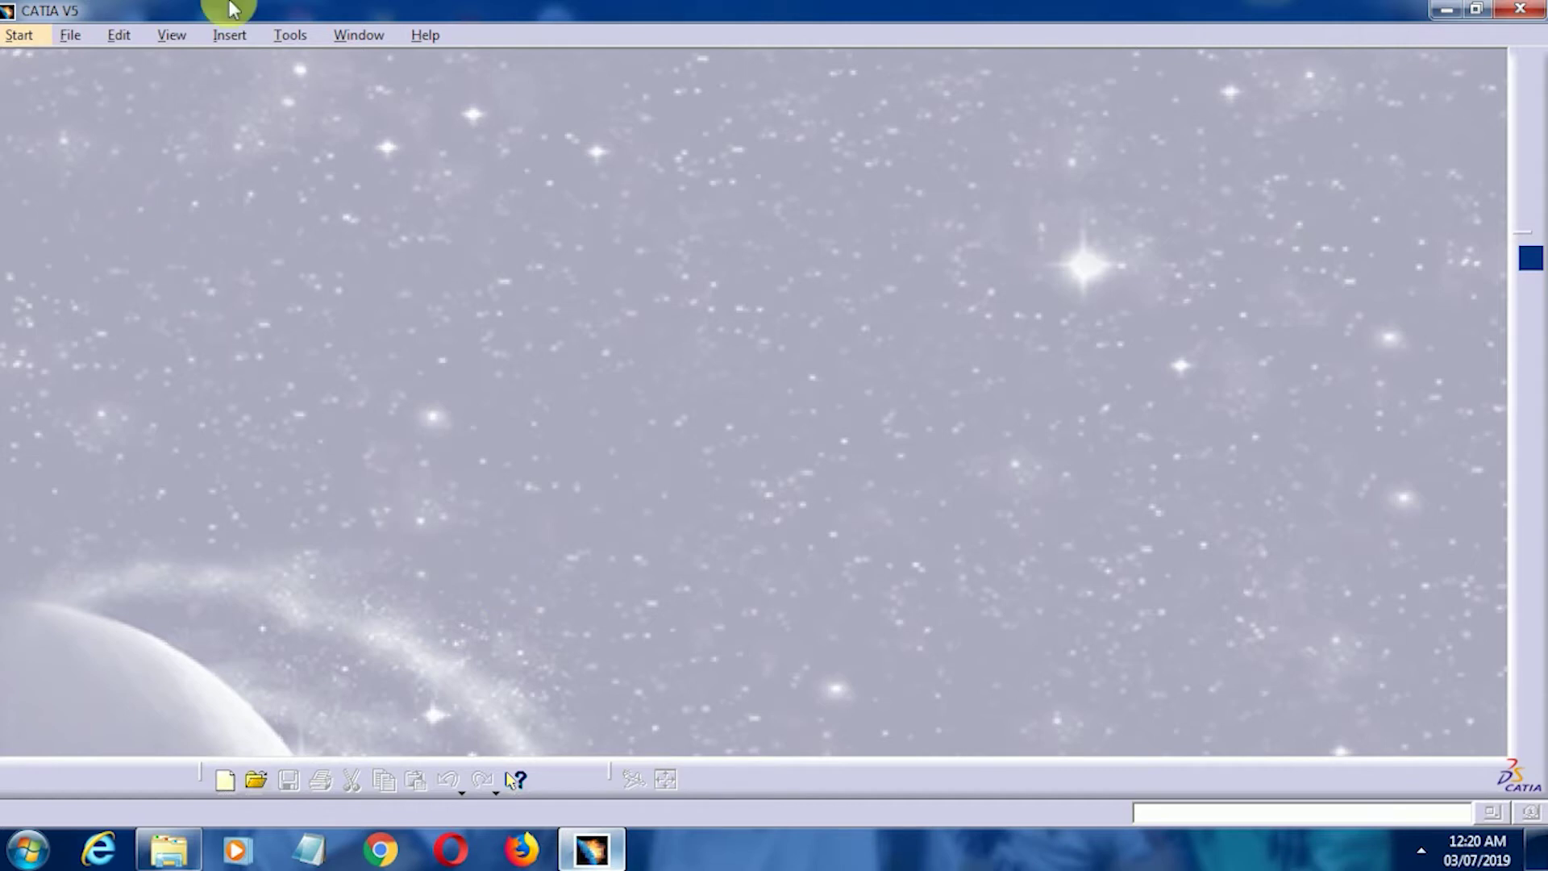
Create a new mechanical design part named 1, keeping hybrid design enabled
left_click(22, 34)
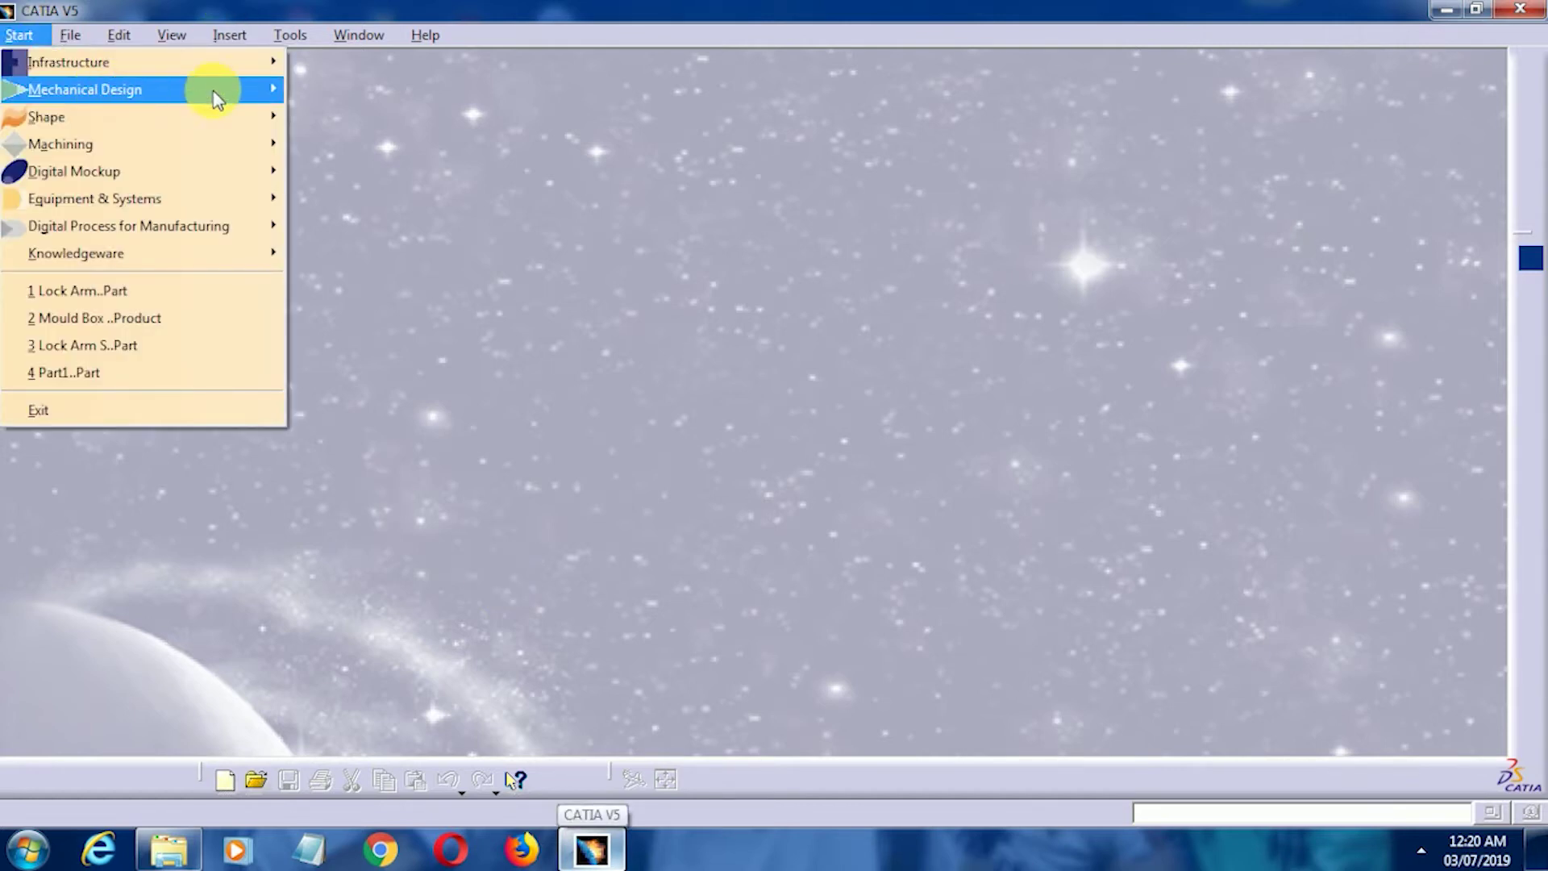
mouse_move(223, 98)
left_click(379, 92)
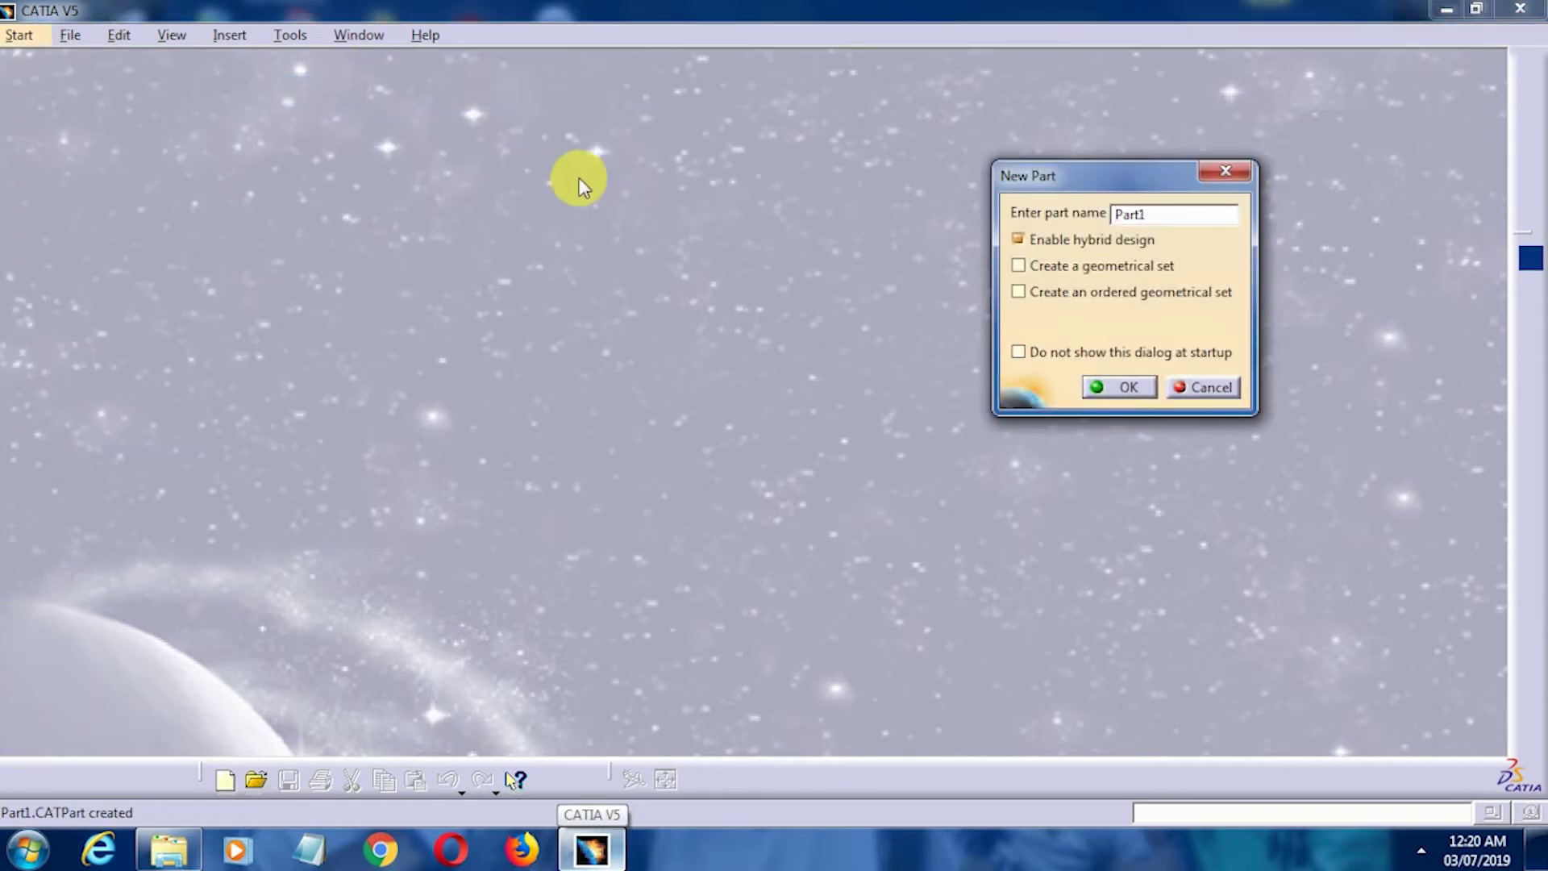
left_click_drag(1147, 214, 1089, 211)
type("1")
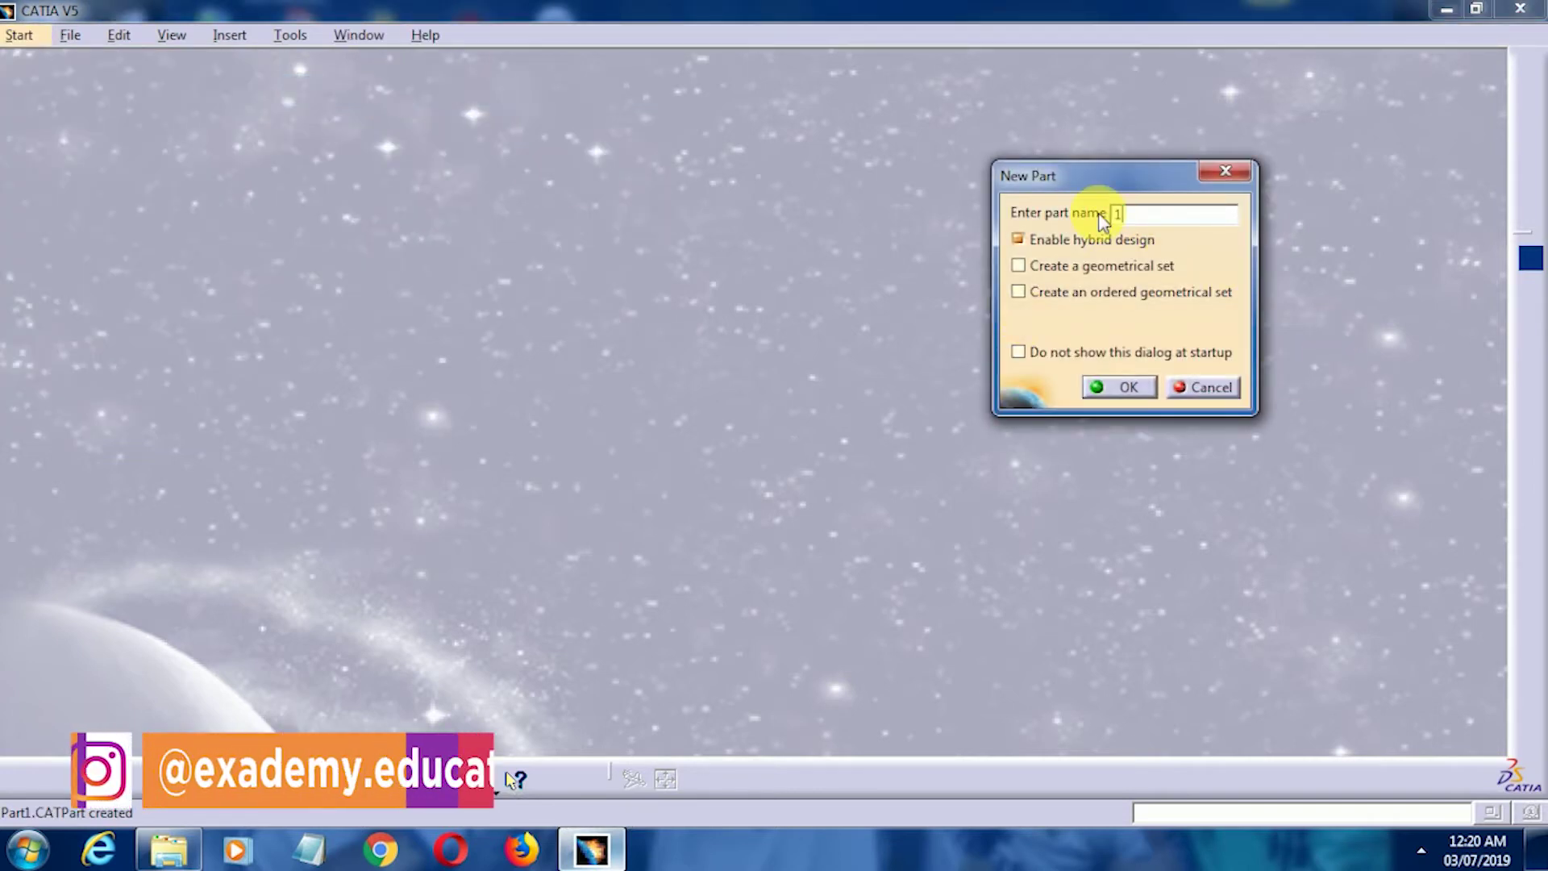
left_click(1121, 388)
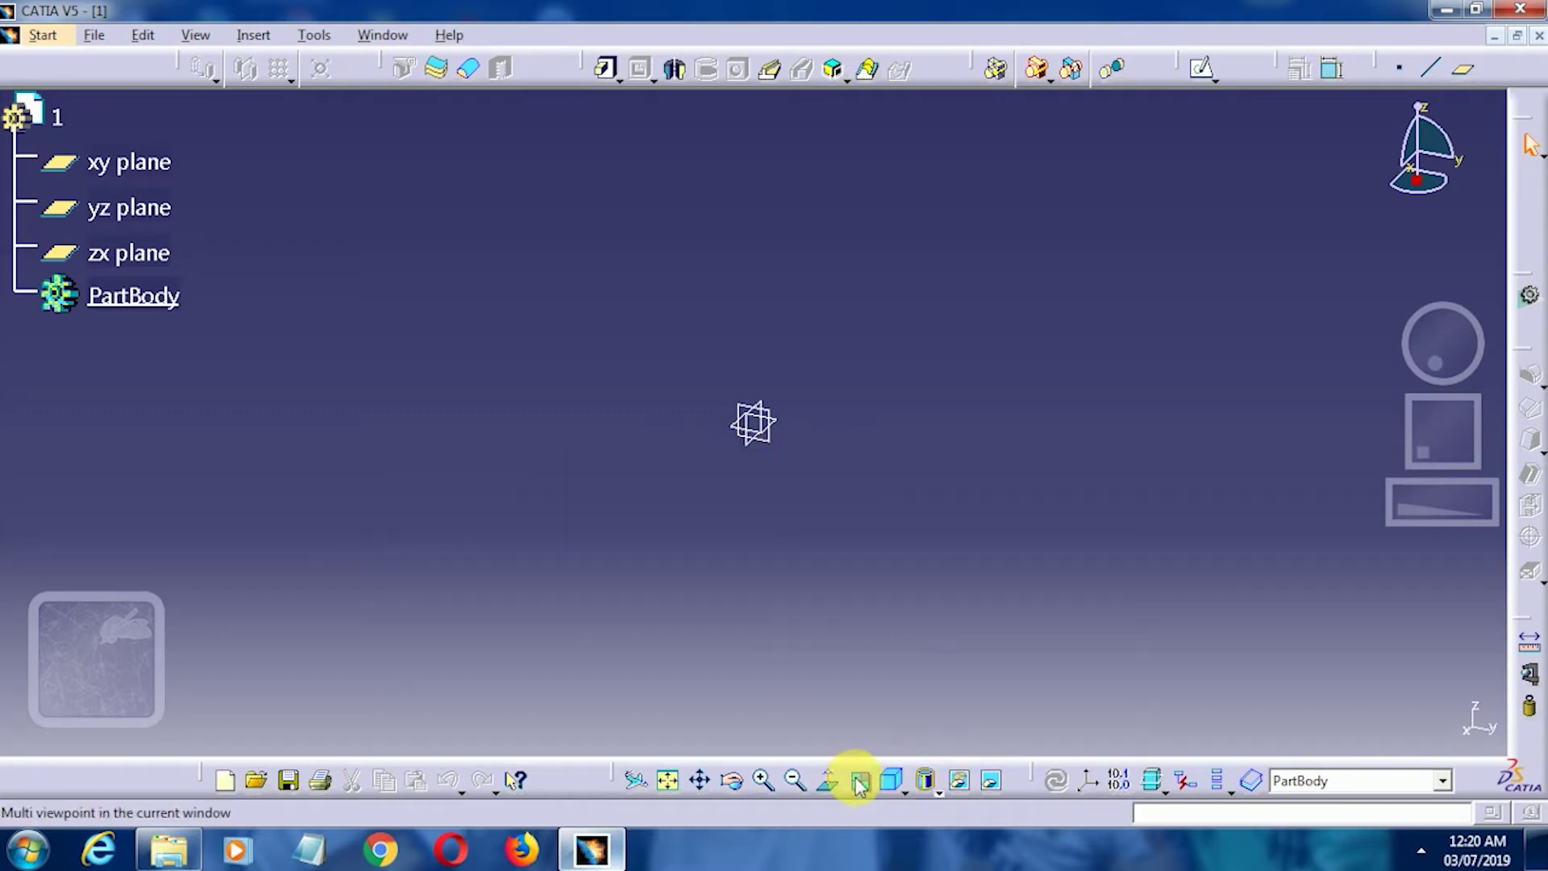
Open a positioned sketch on the xy plane from the isometric view, with the H direction reversed and the axes swapped
left_click(891, 779)
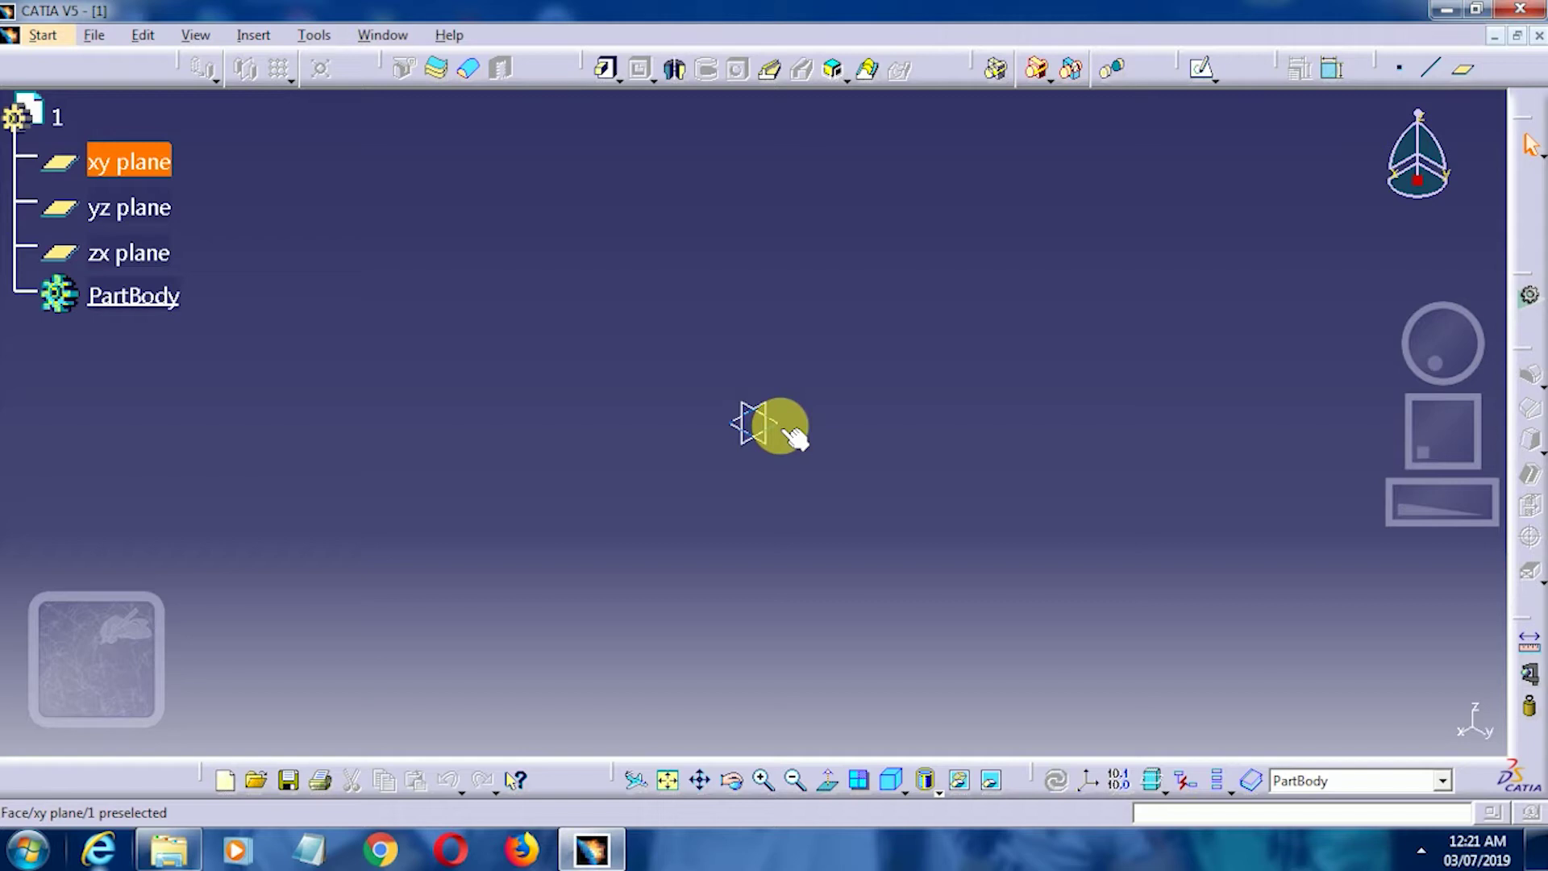
left_click(784, 427)
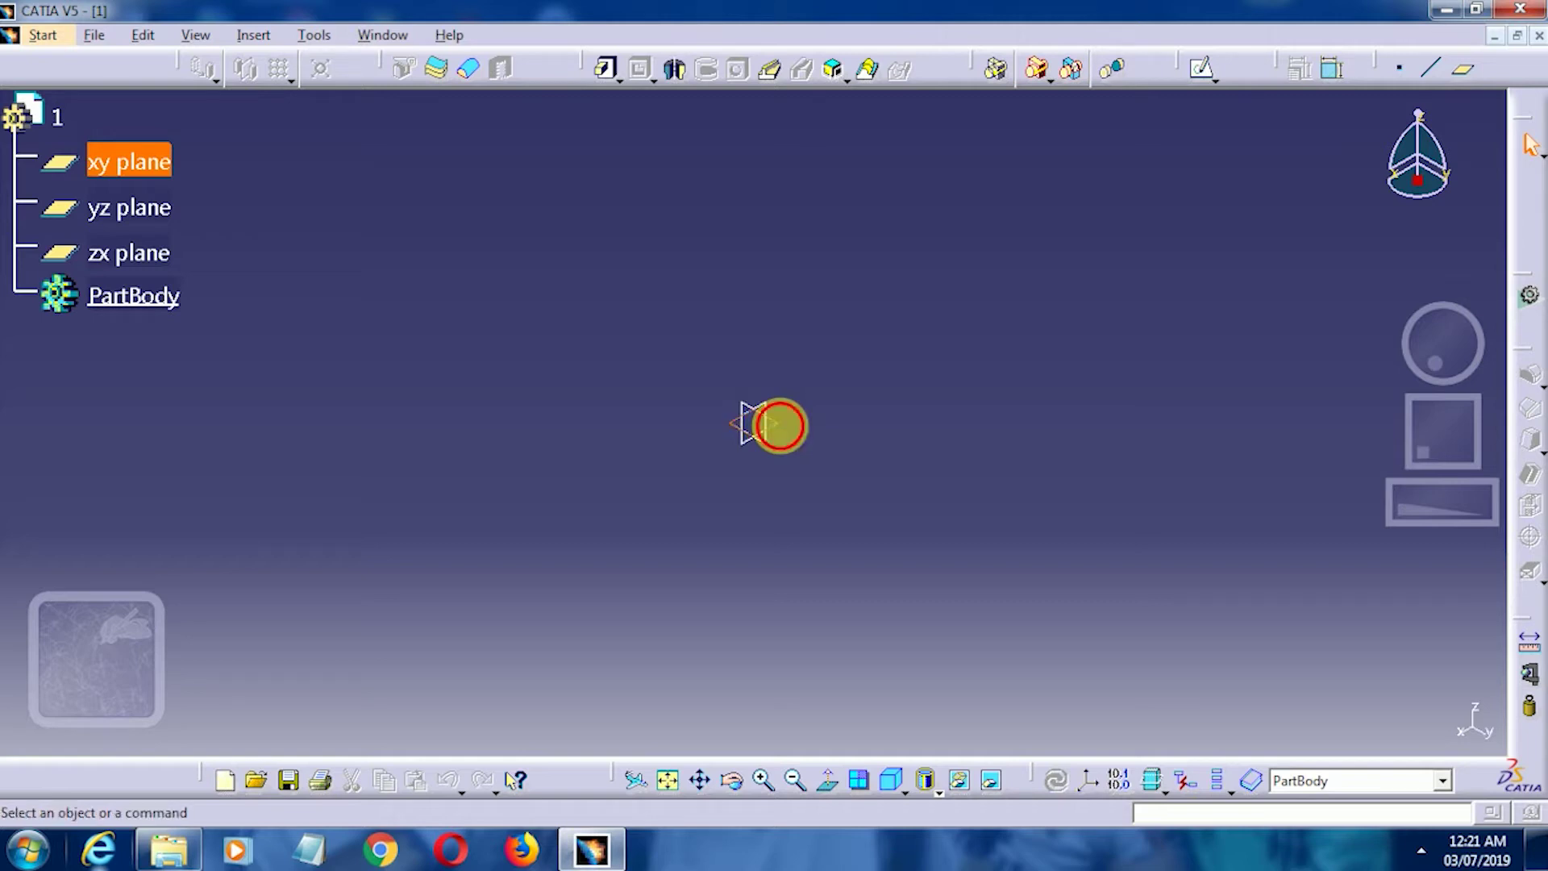
left_click(1215, 79)
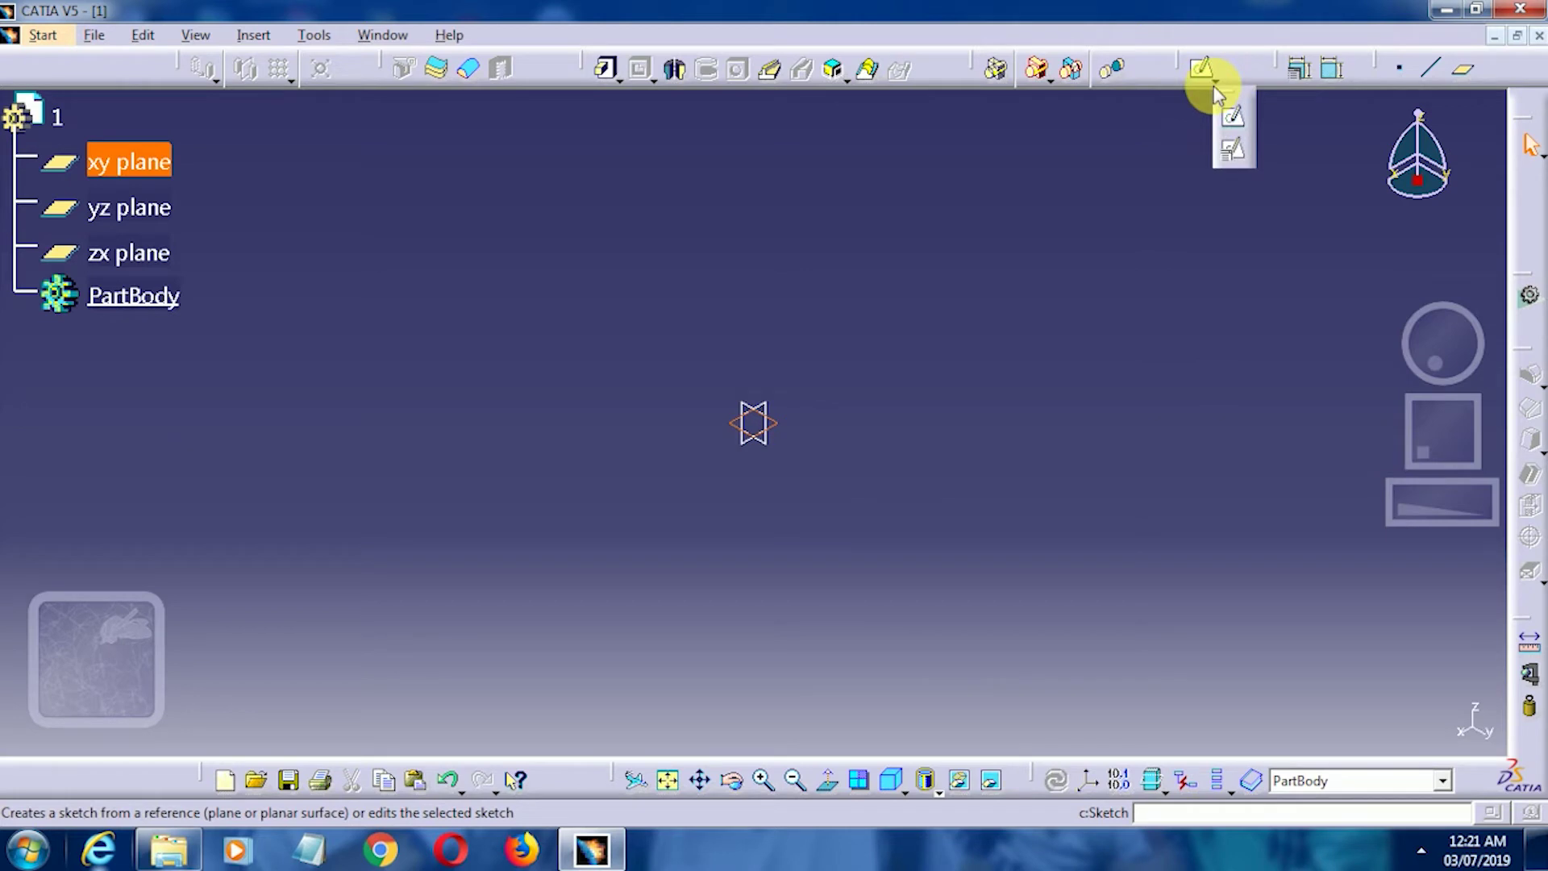
left_click(1229, 151)
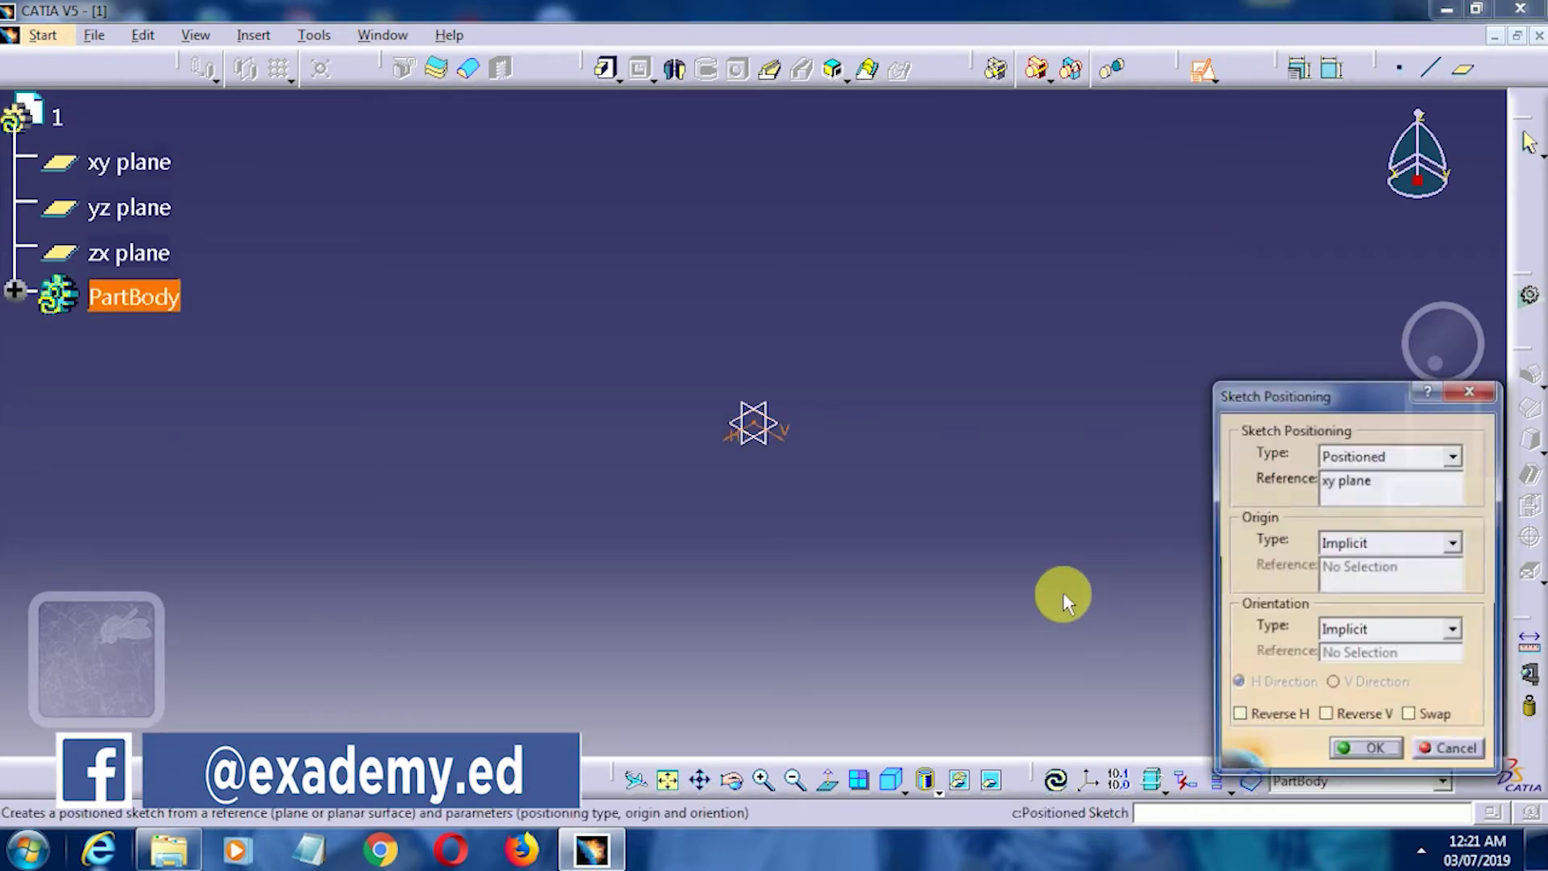
left_click(1274, 717)
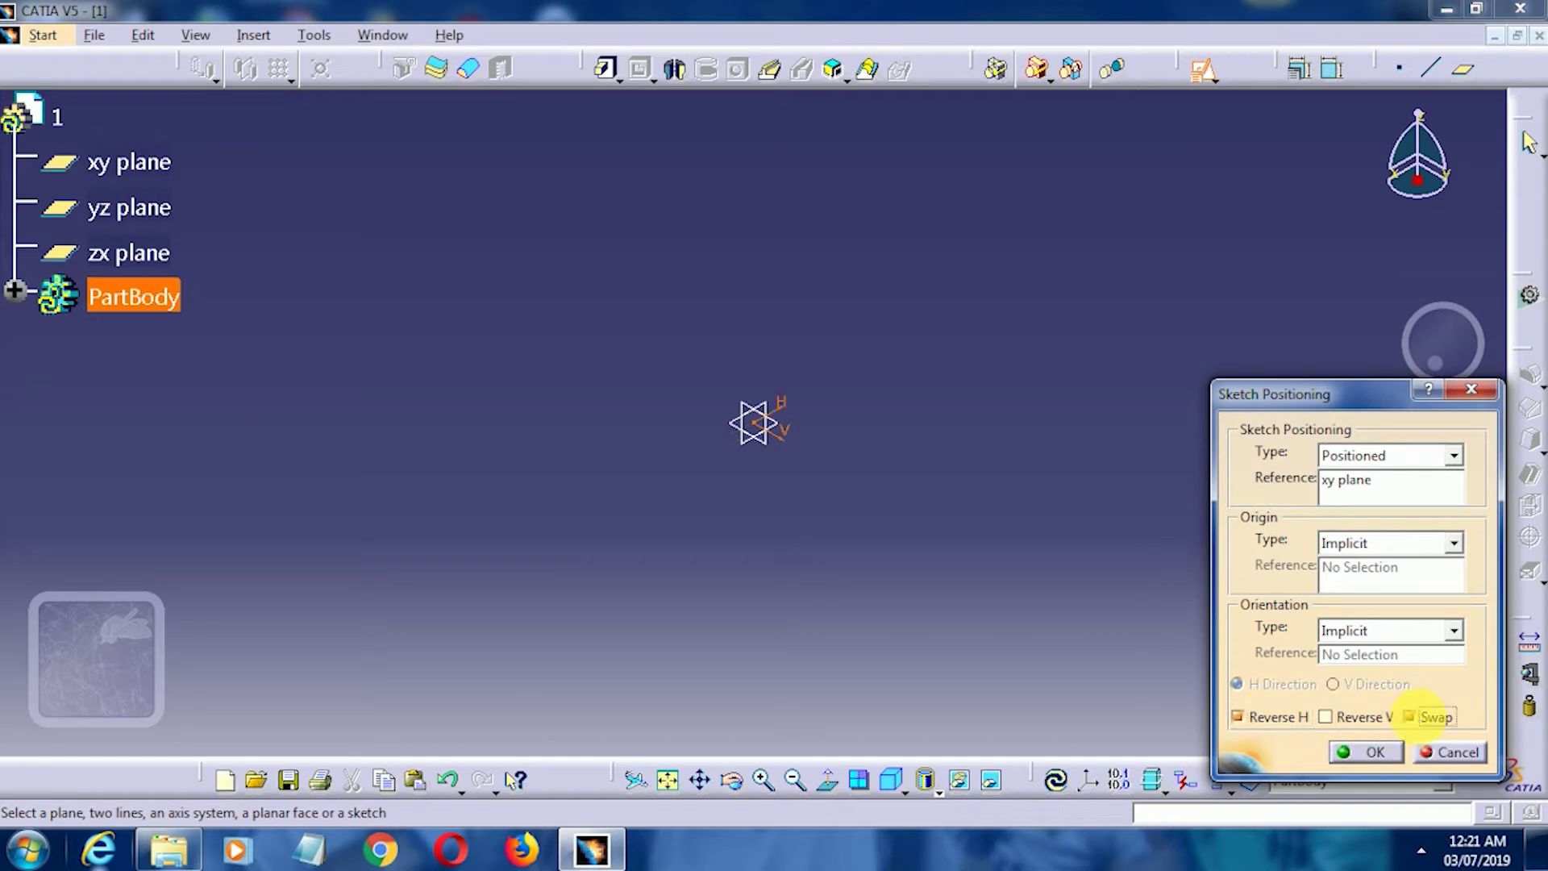
left_click(1411, 717)
left_click(1375, 752)
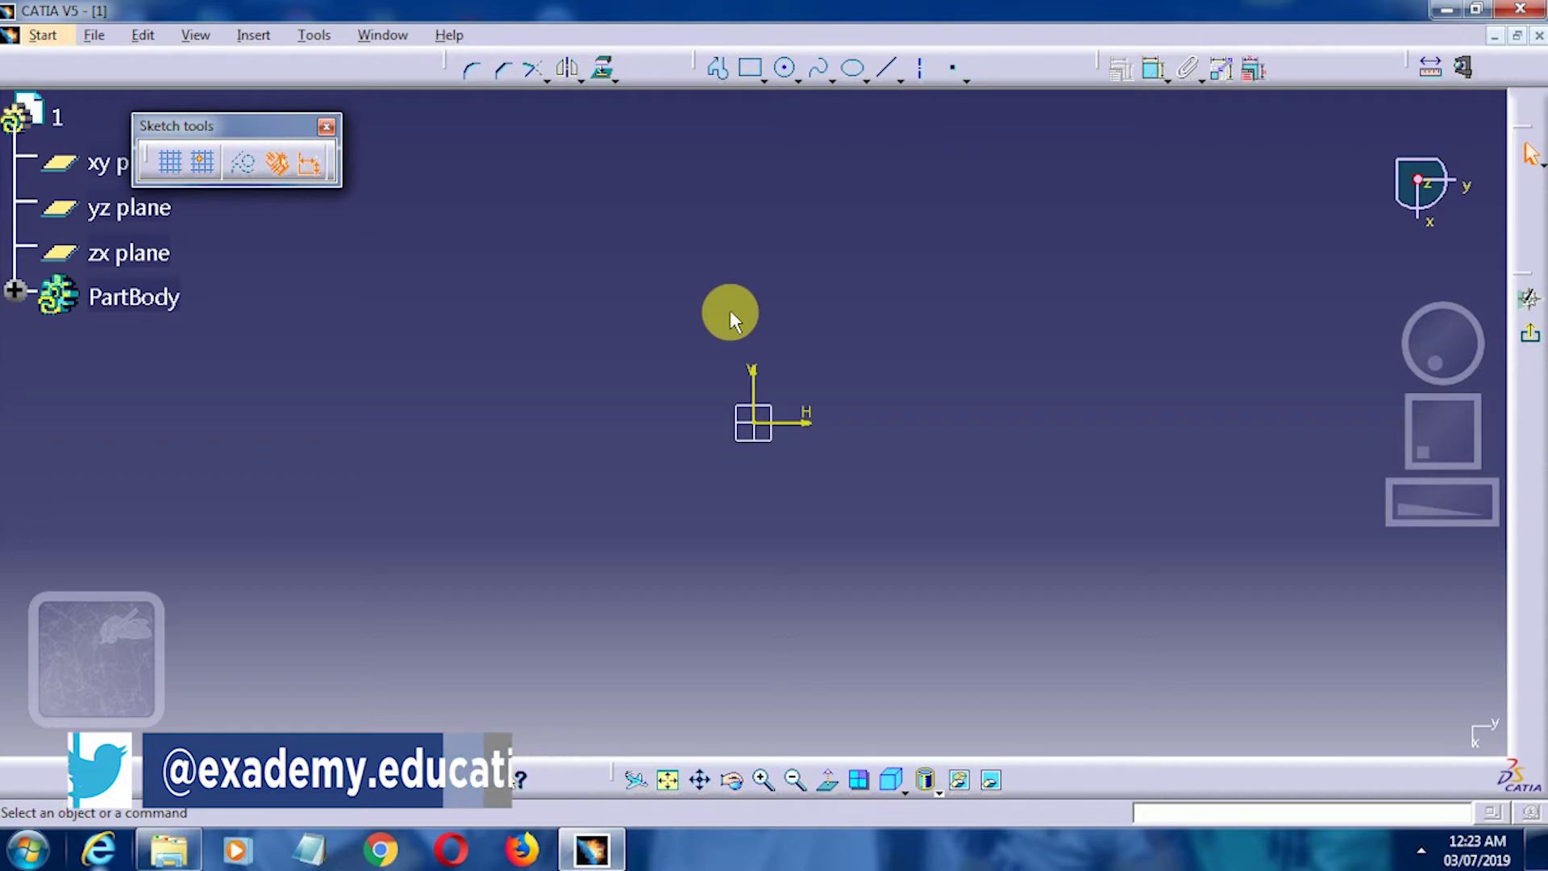
Sketch a closed five-sided profile to the upper right of the origin, with a horizontal base about 53 mm long
left_click(719, 75)
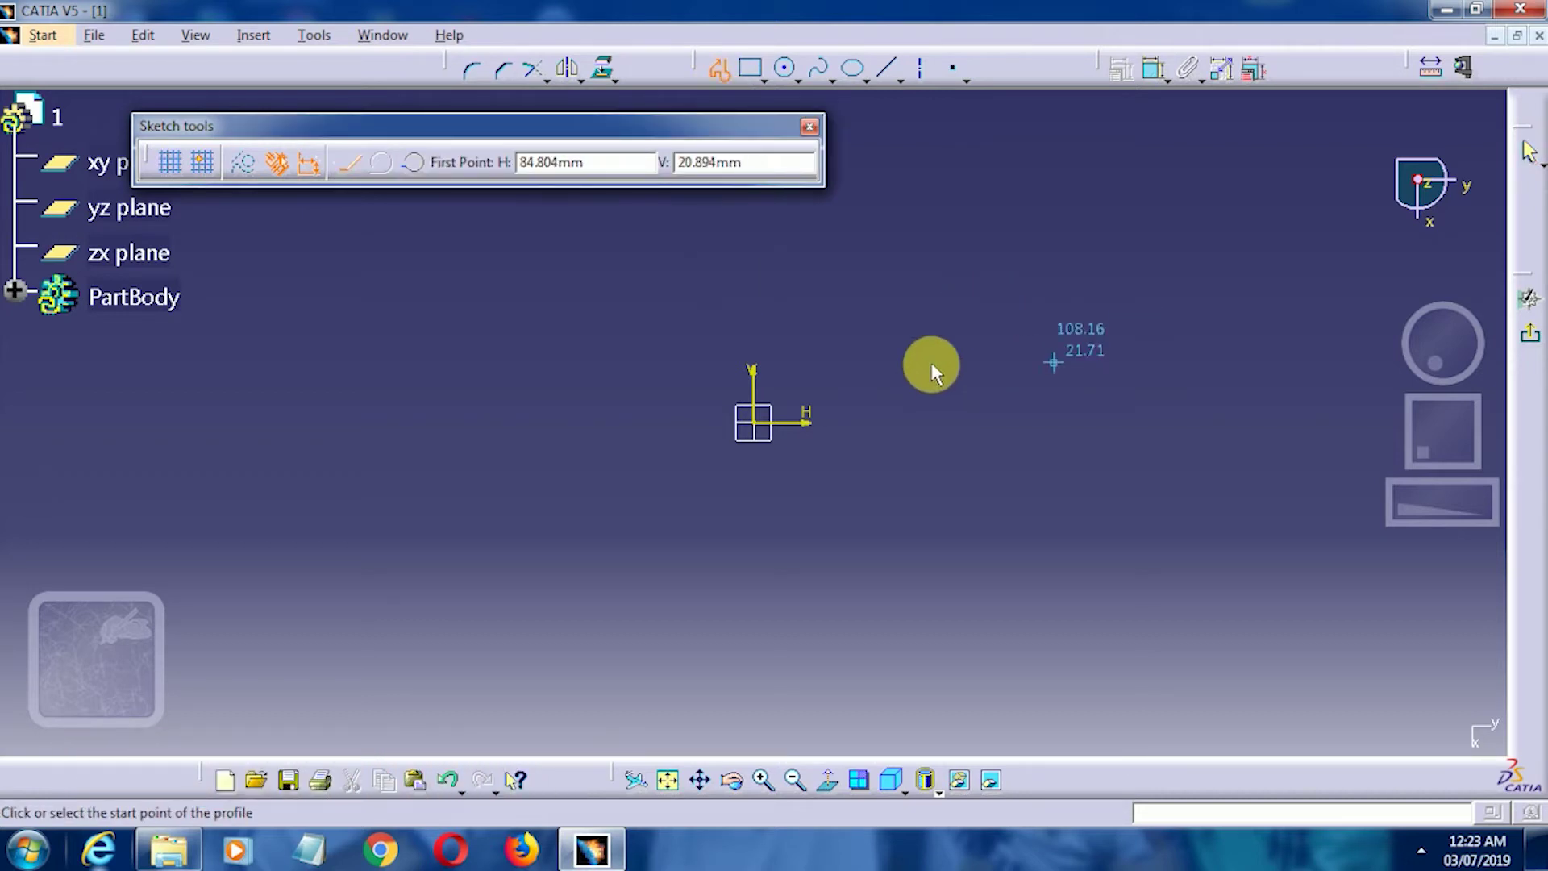
left_click(1158, 369)
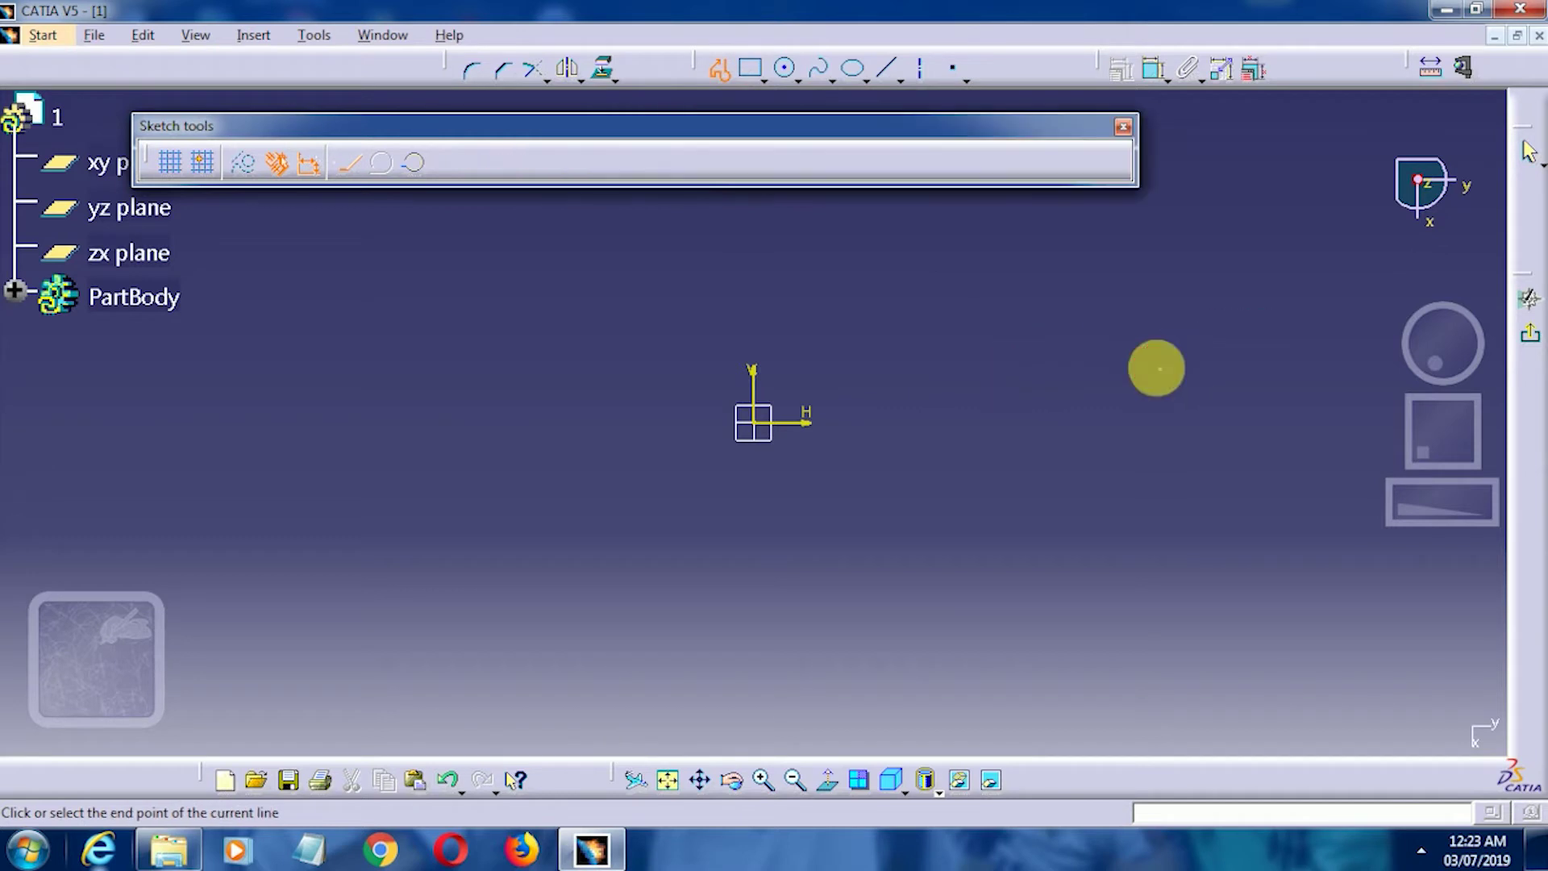
left_click(1011, 370)
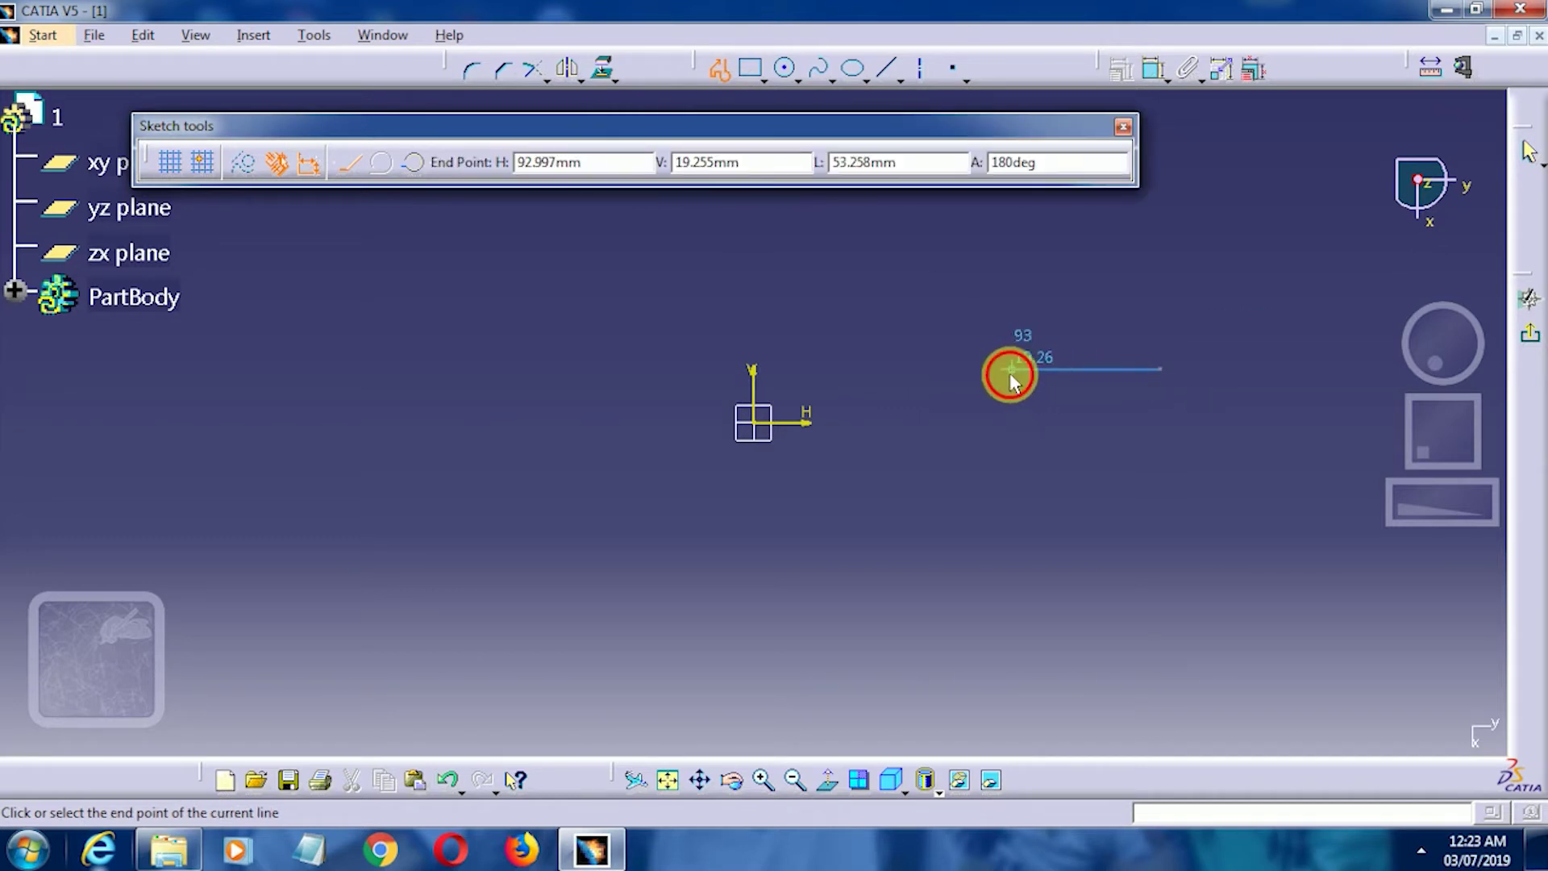
left_click(960, 268)
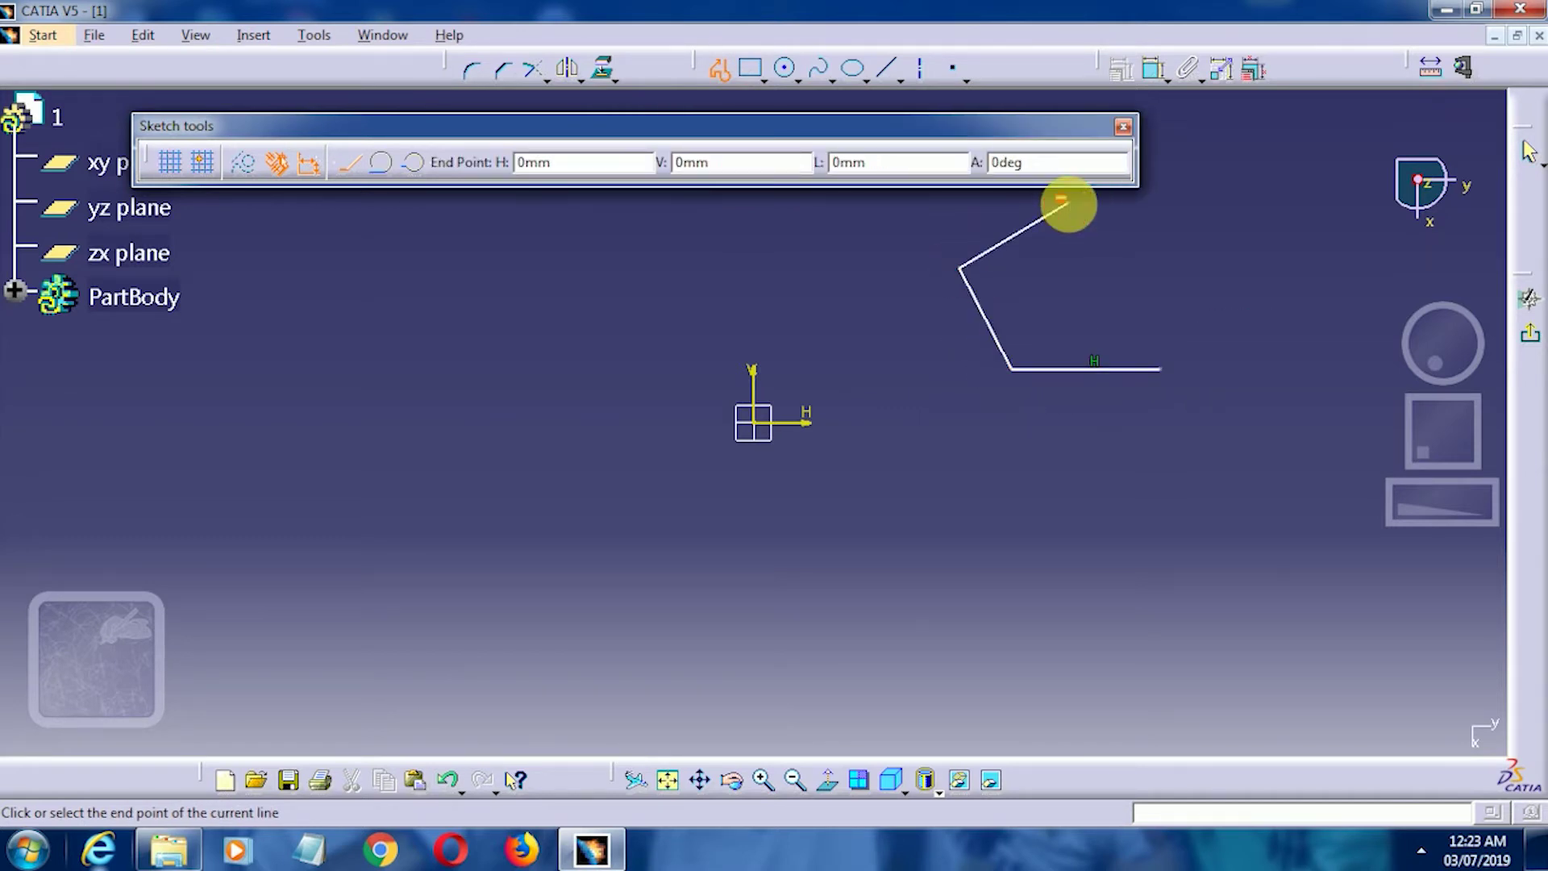
left_click(1066, 203)
left_click(1195, 283)
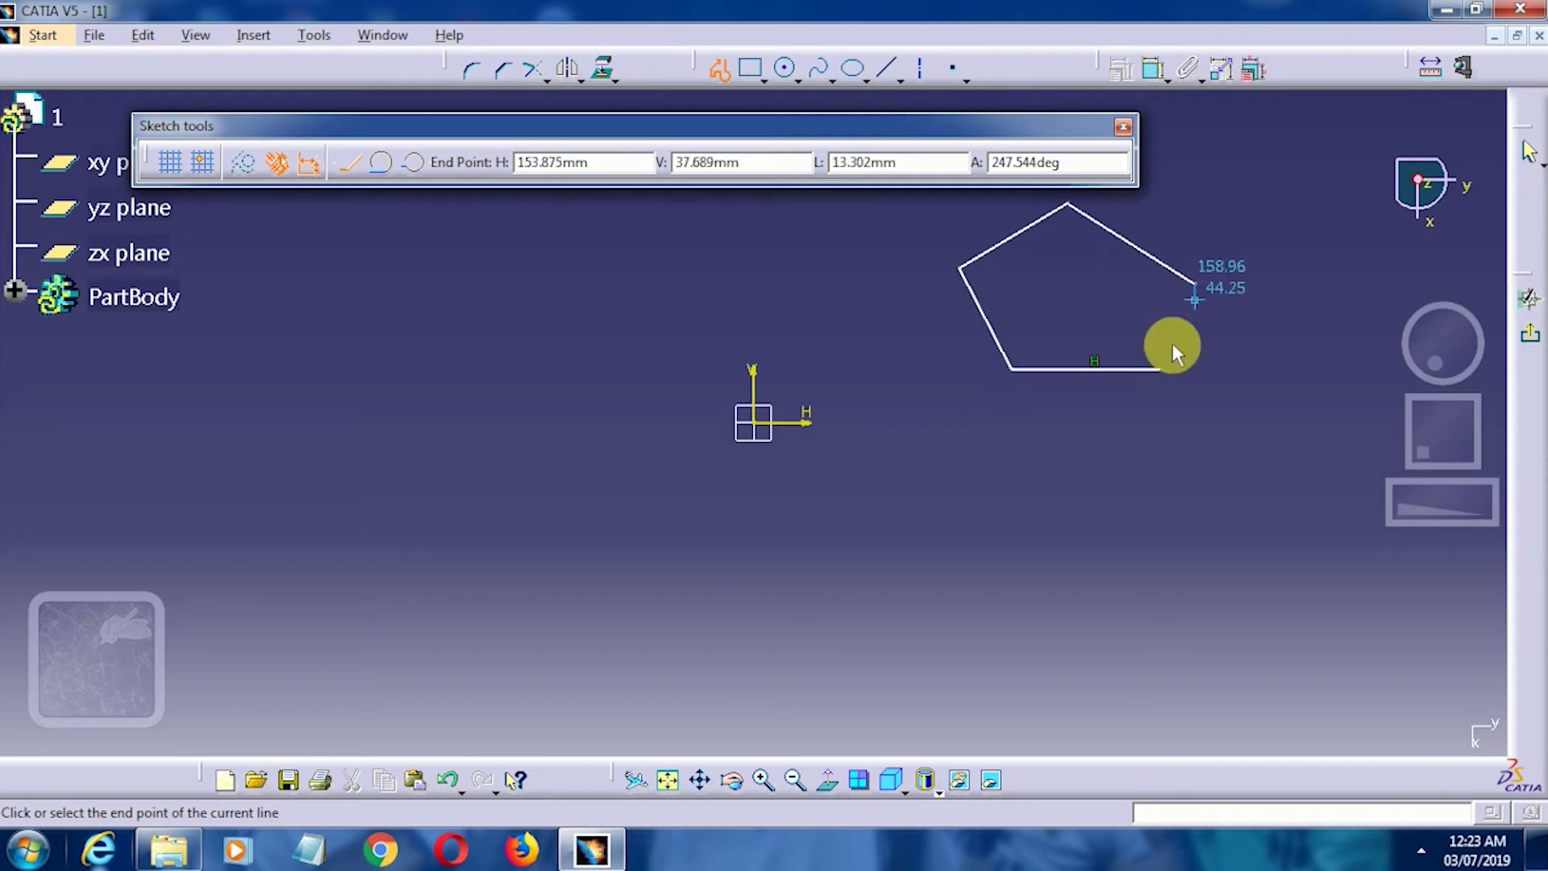
left_click(1162, 368)
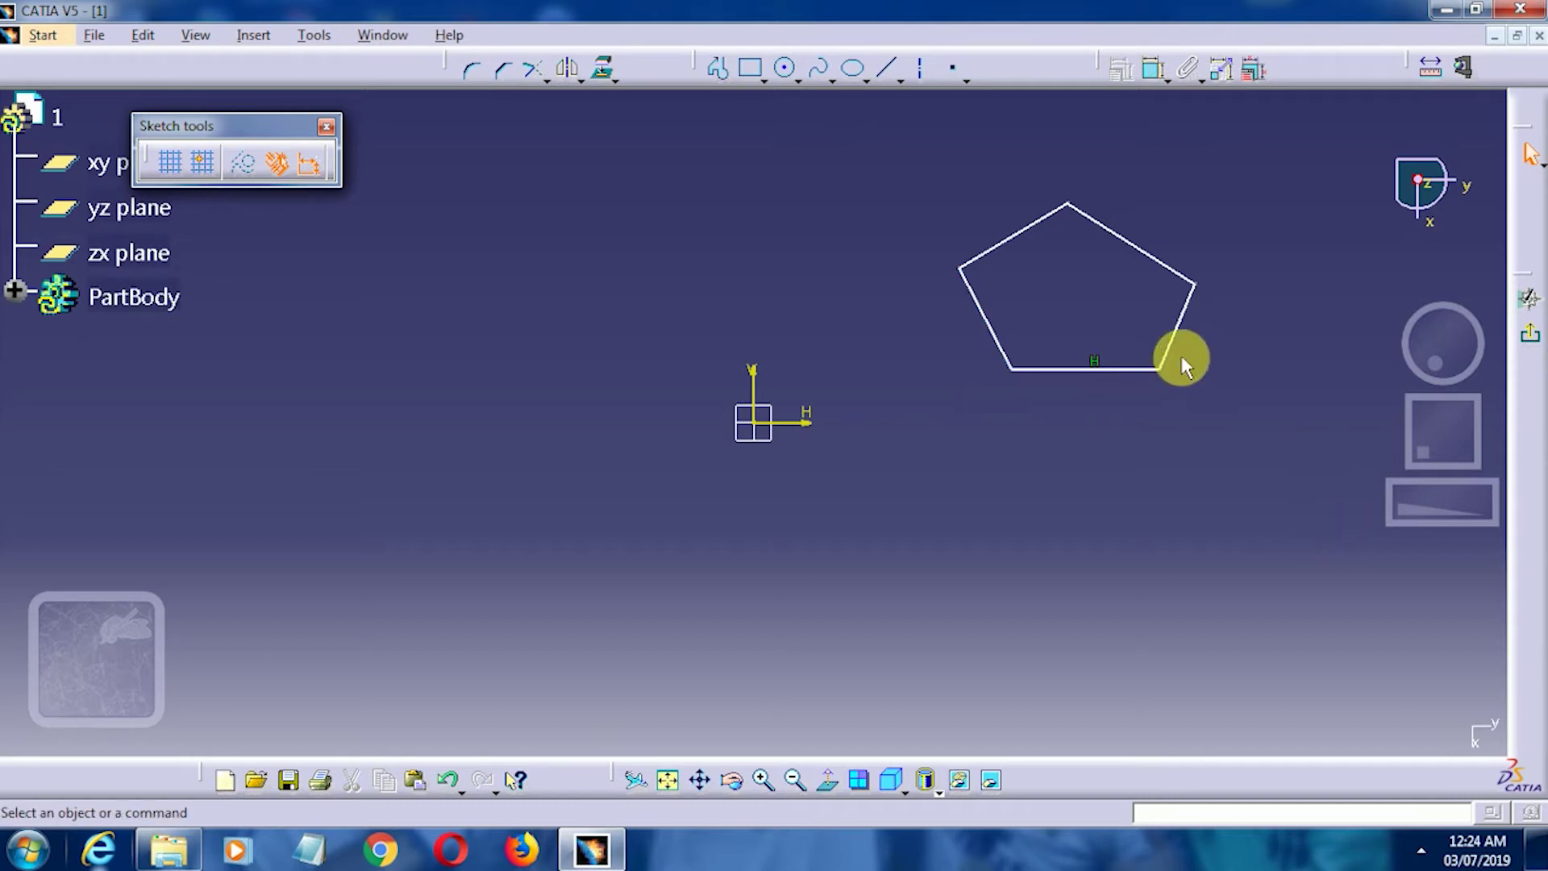
Constrain the exterior angle between the pentagon's base and its lower-left side to 72 degrees
left_click(1155, 75)
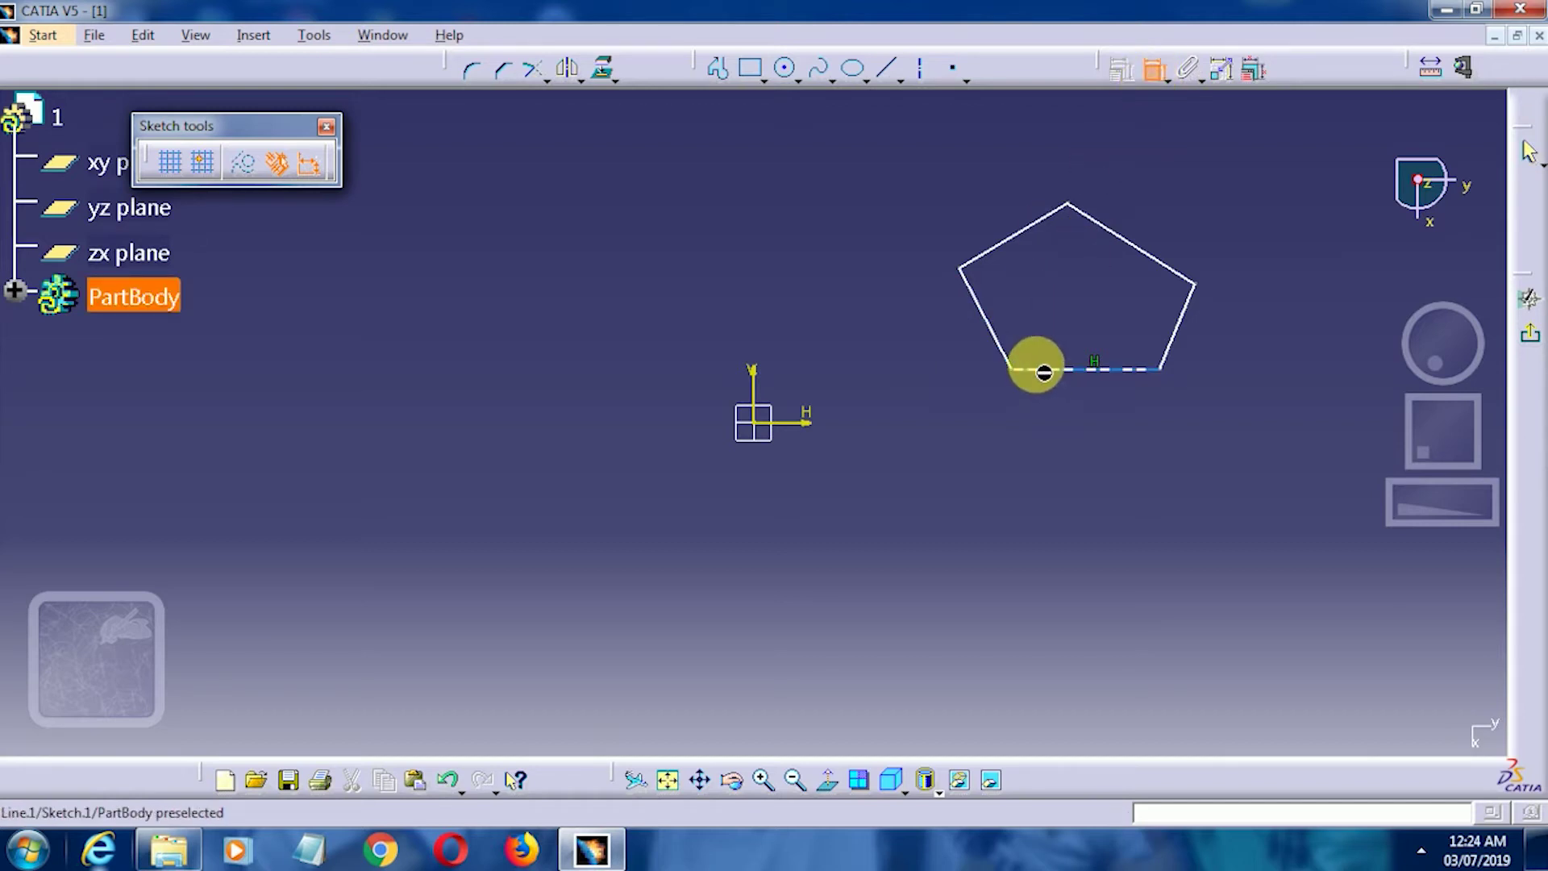
left_click(1035, 364)
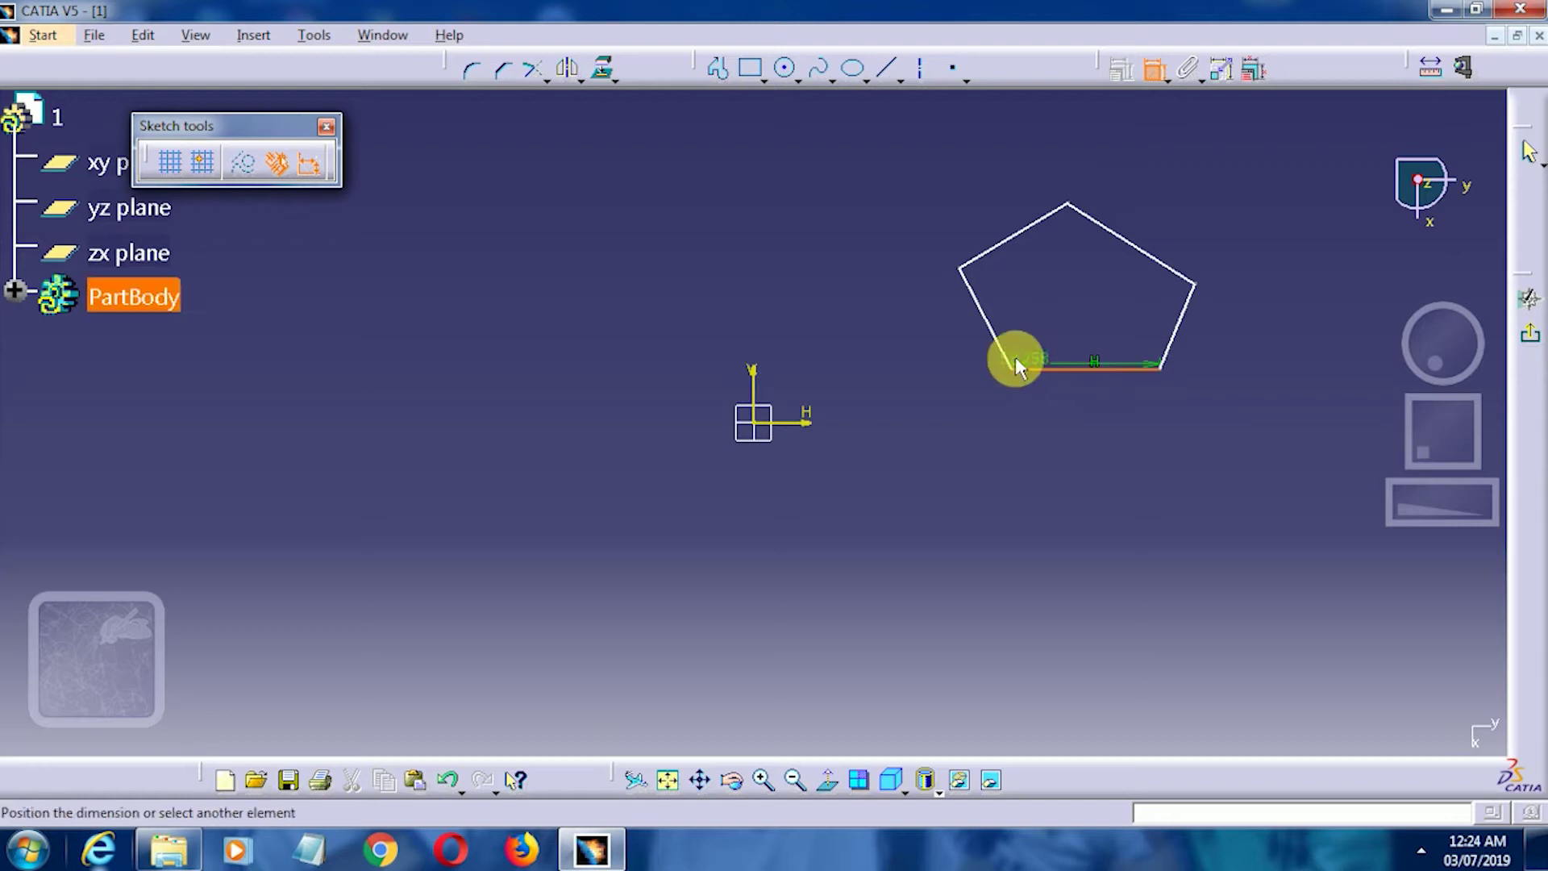
left_click(1000, 347)
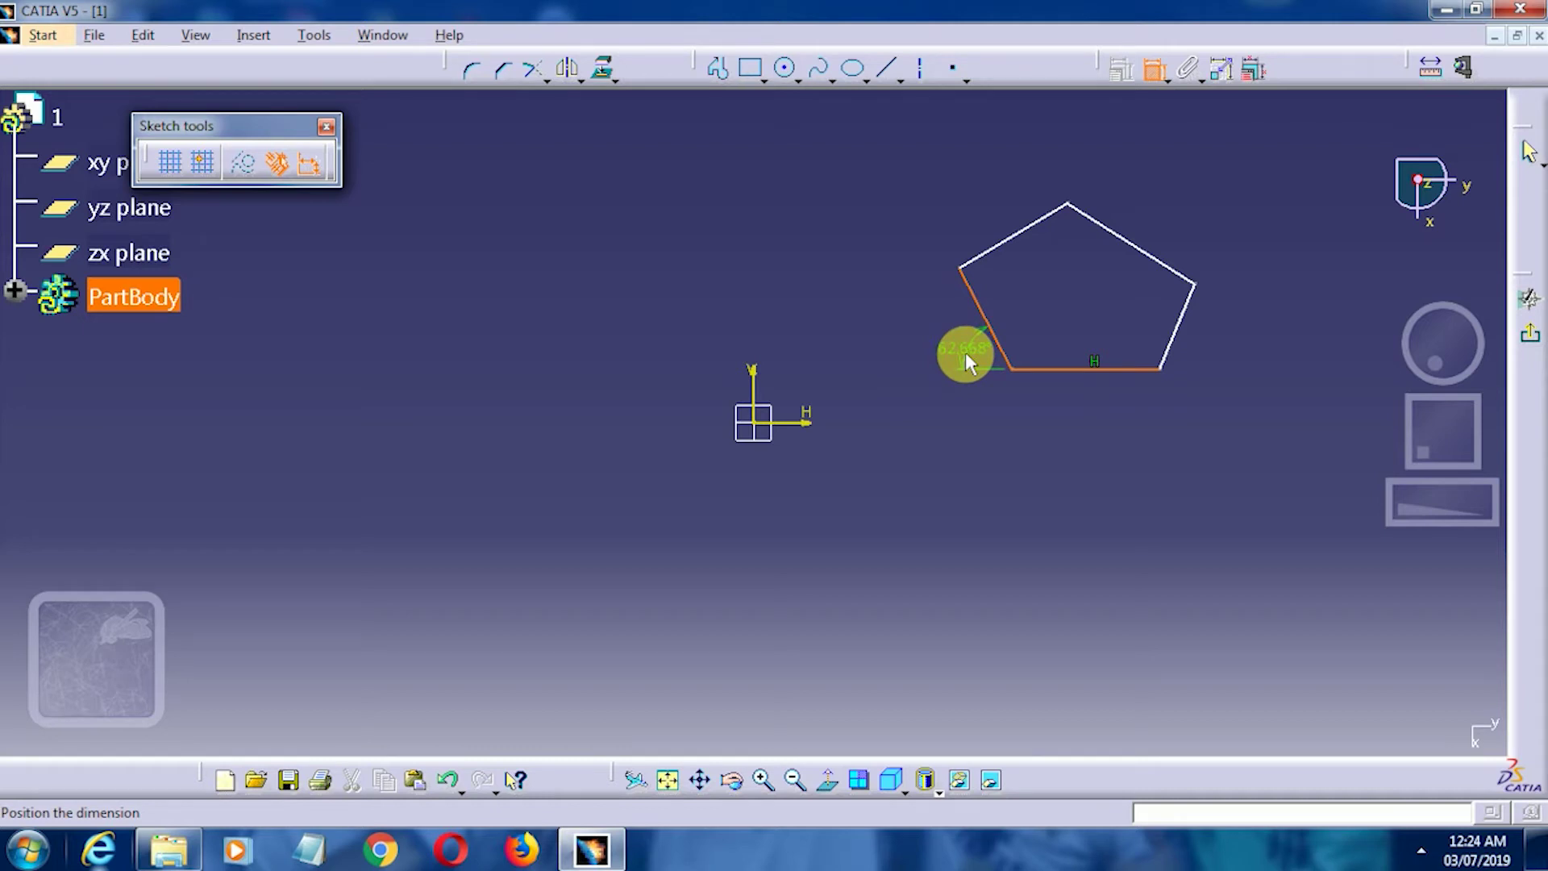
left_click(965, 355)
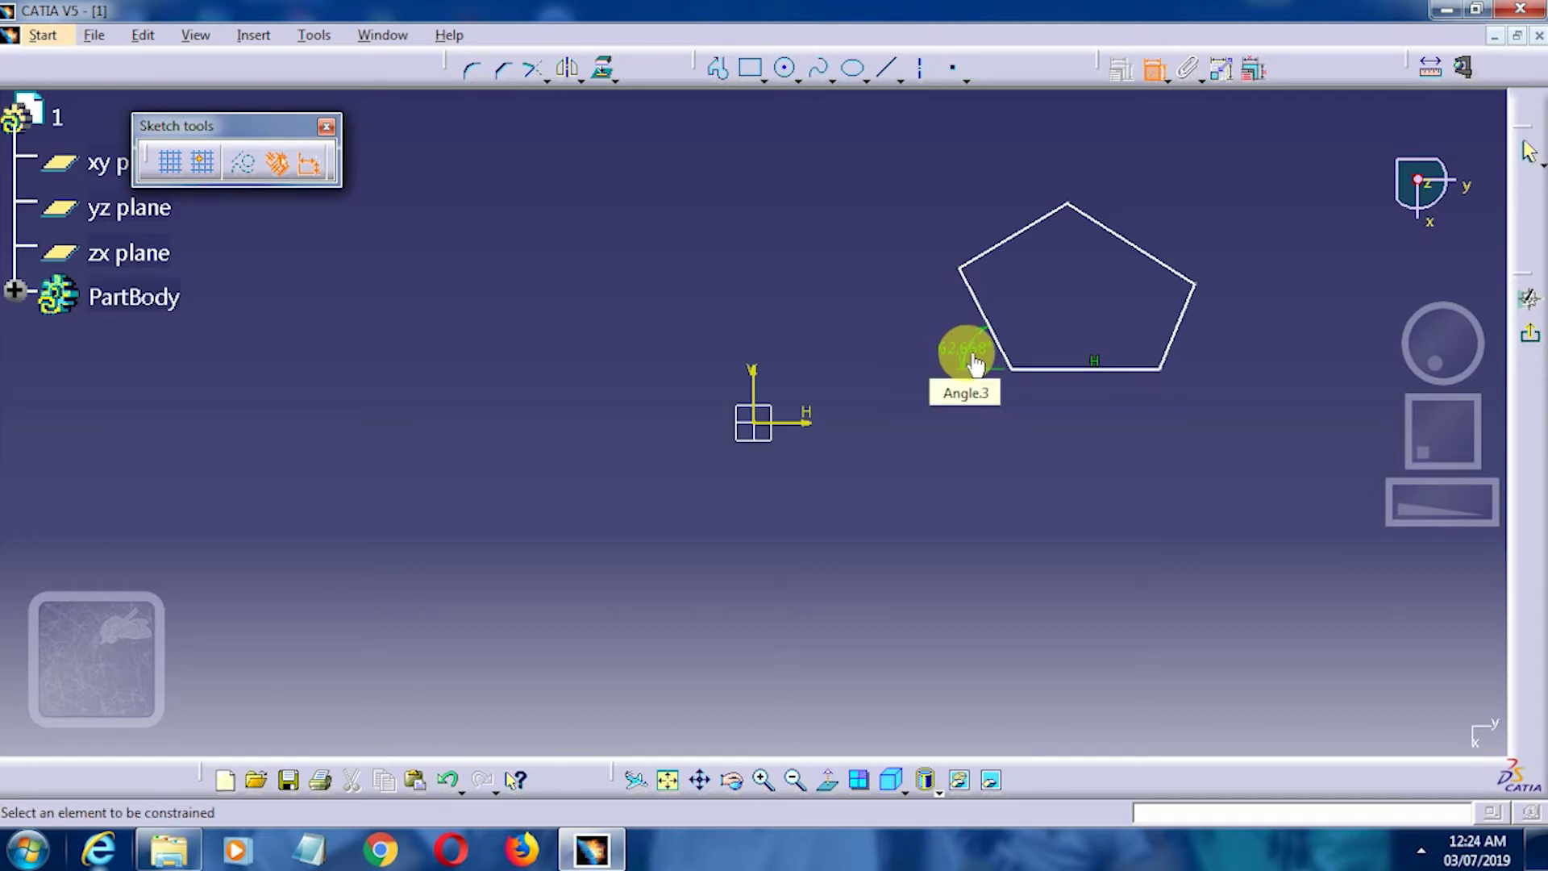
double_click(973, 358)
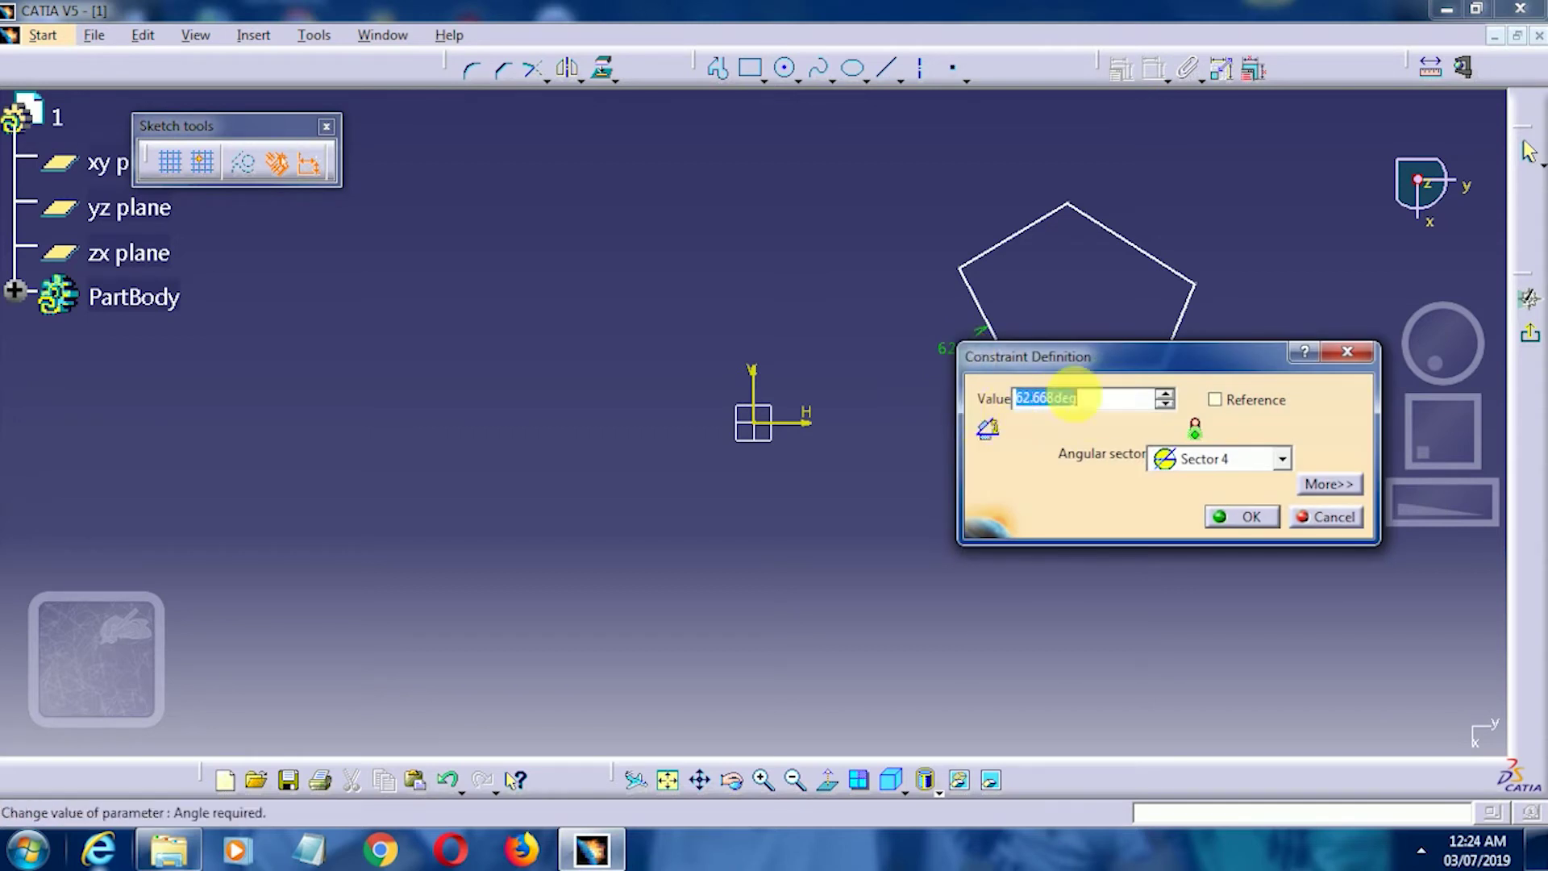
type("72")
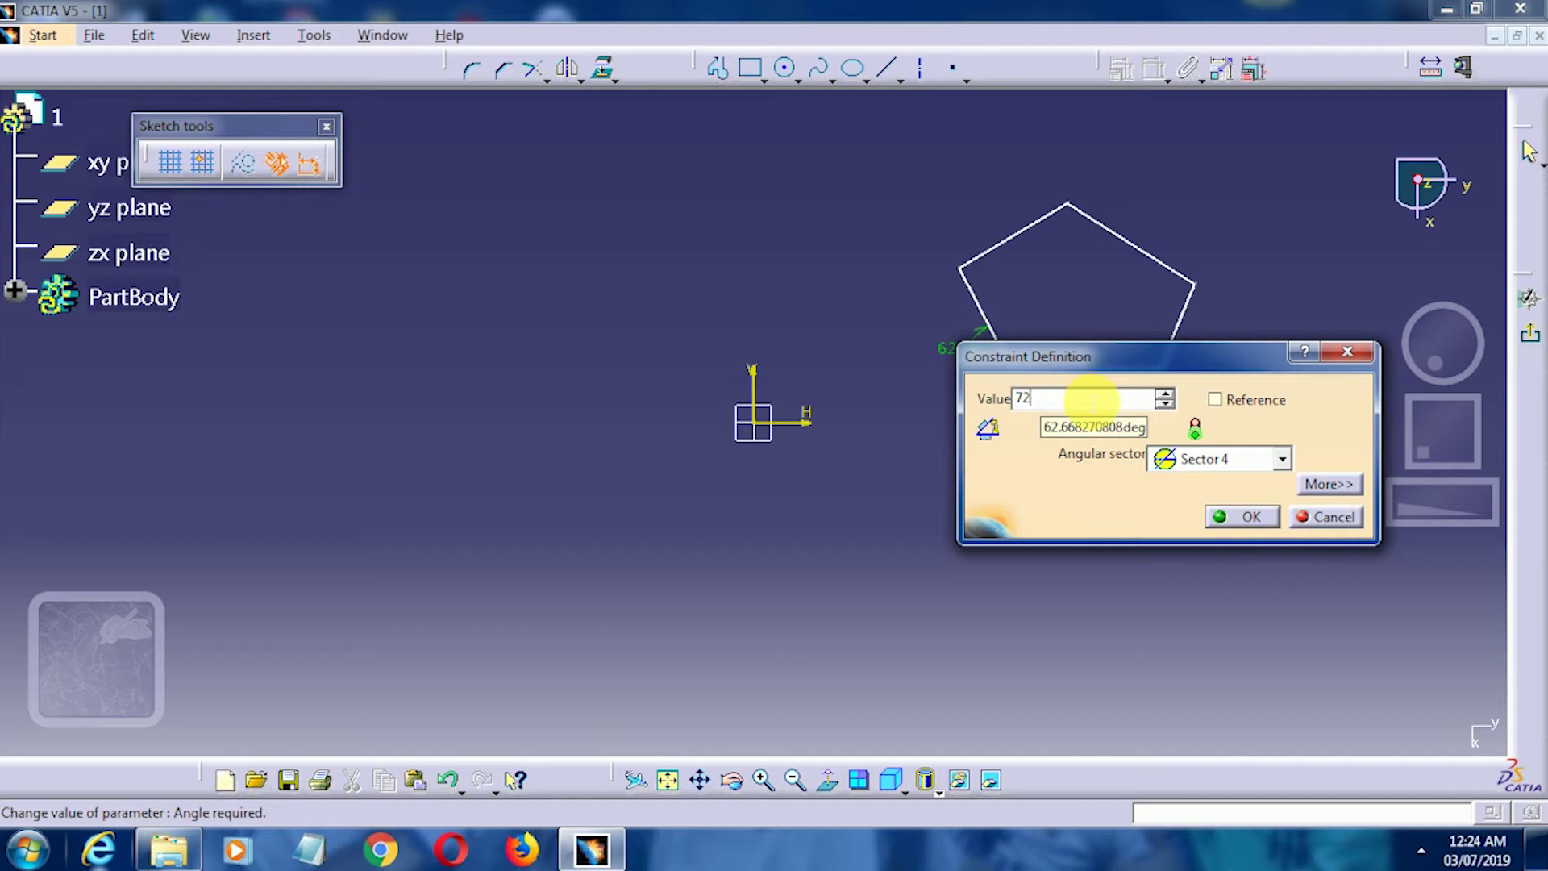
key("Tab")
key("Return")
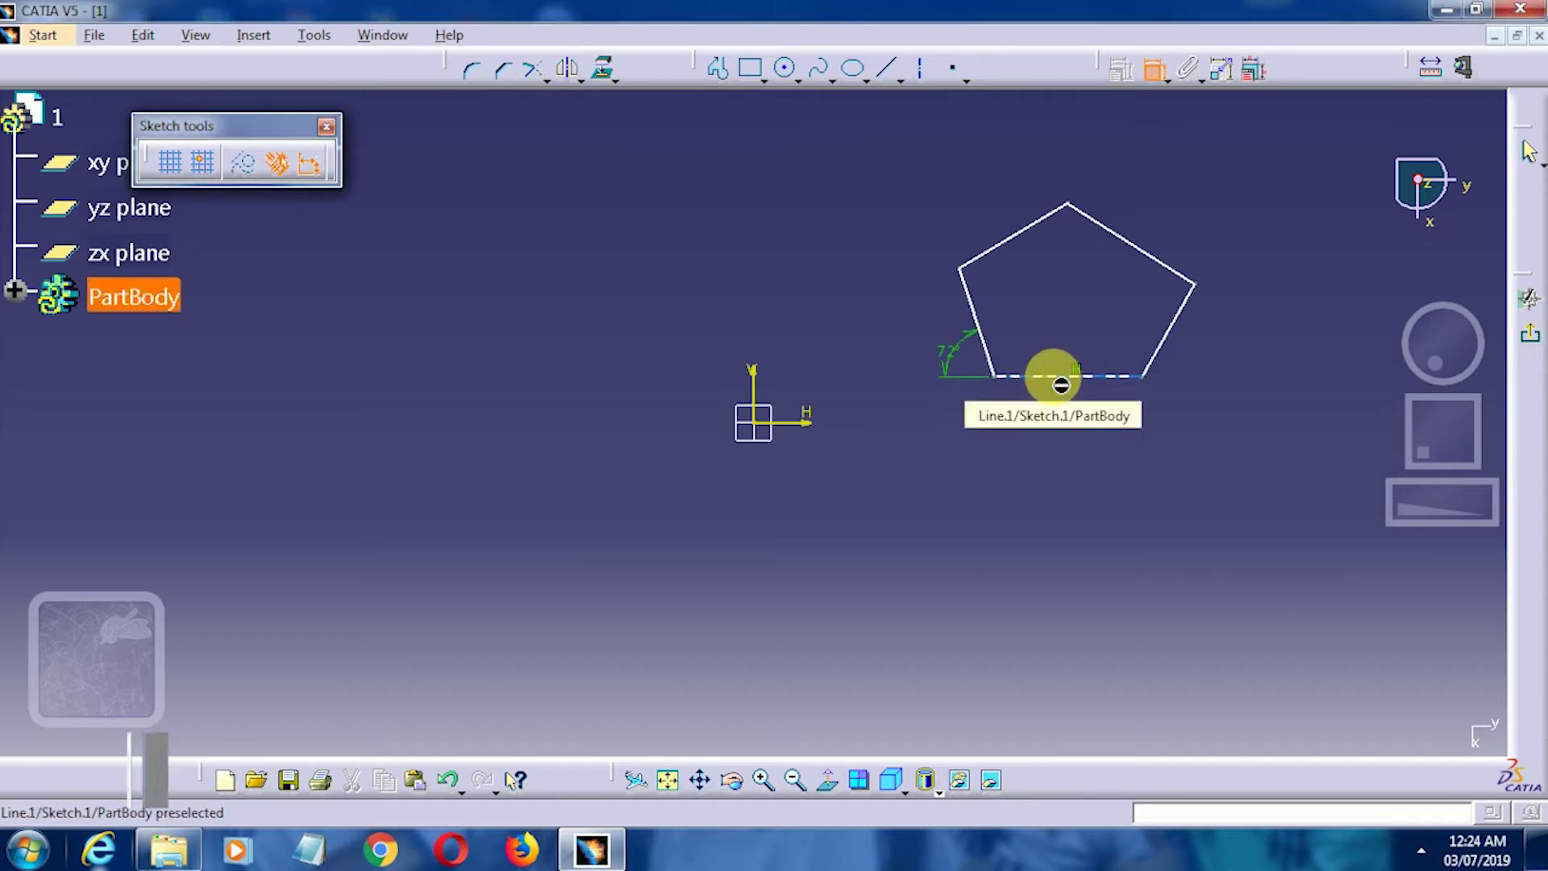
Dimension the pentagon's horizontal base and set its length to 50 mm
left_click(1062, 385)
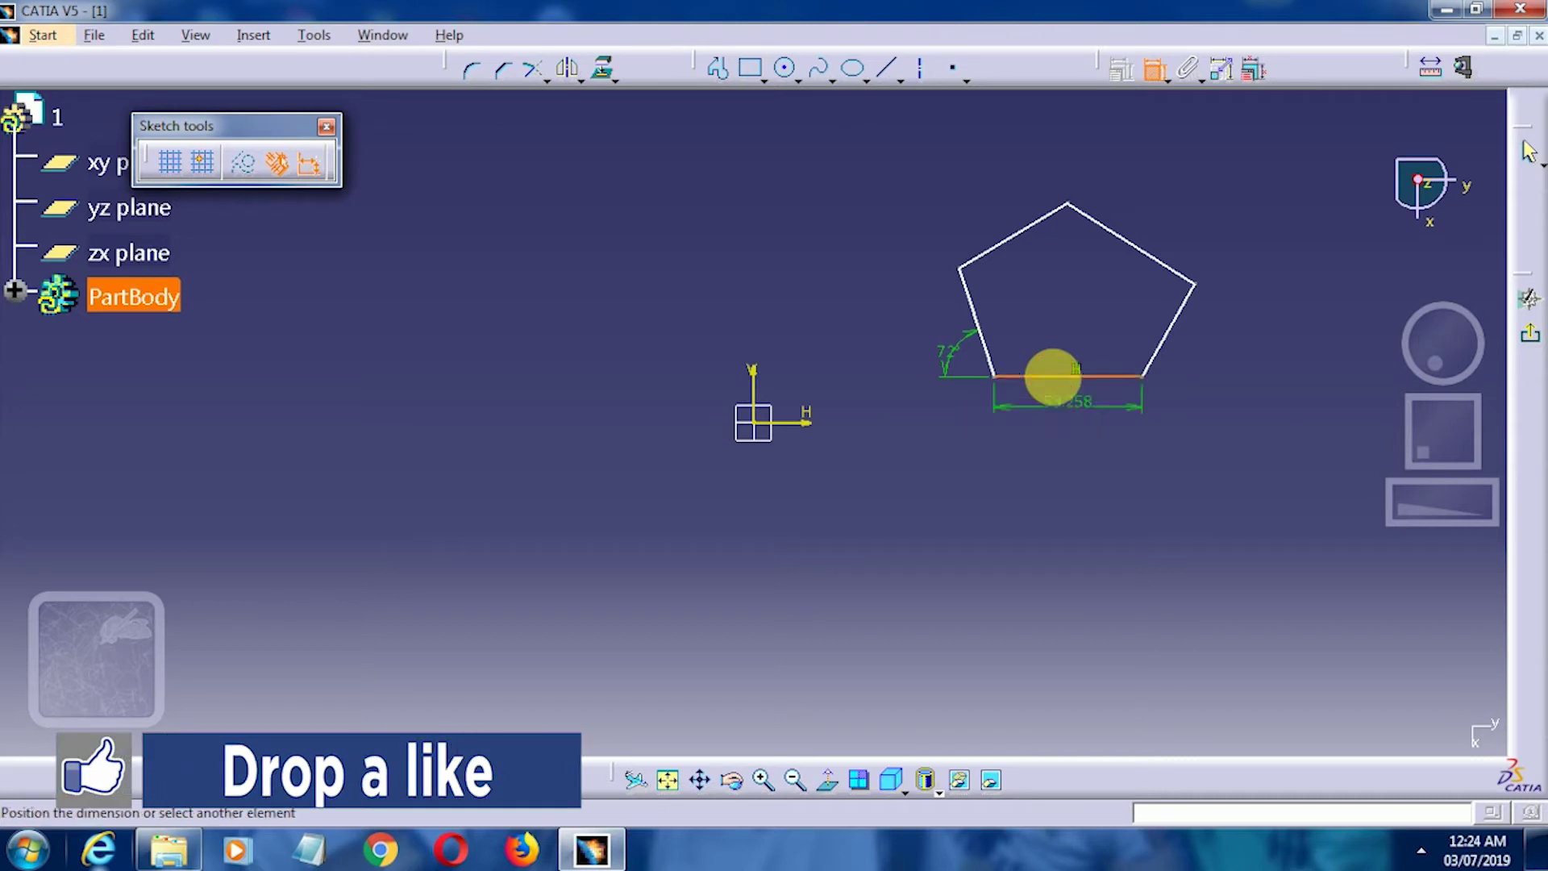
left_click(1053, 432)
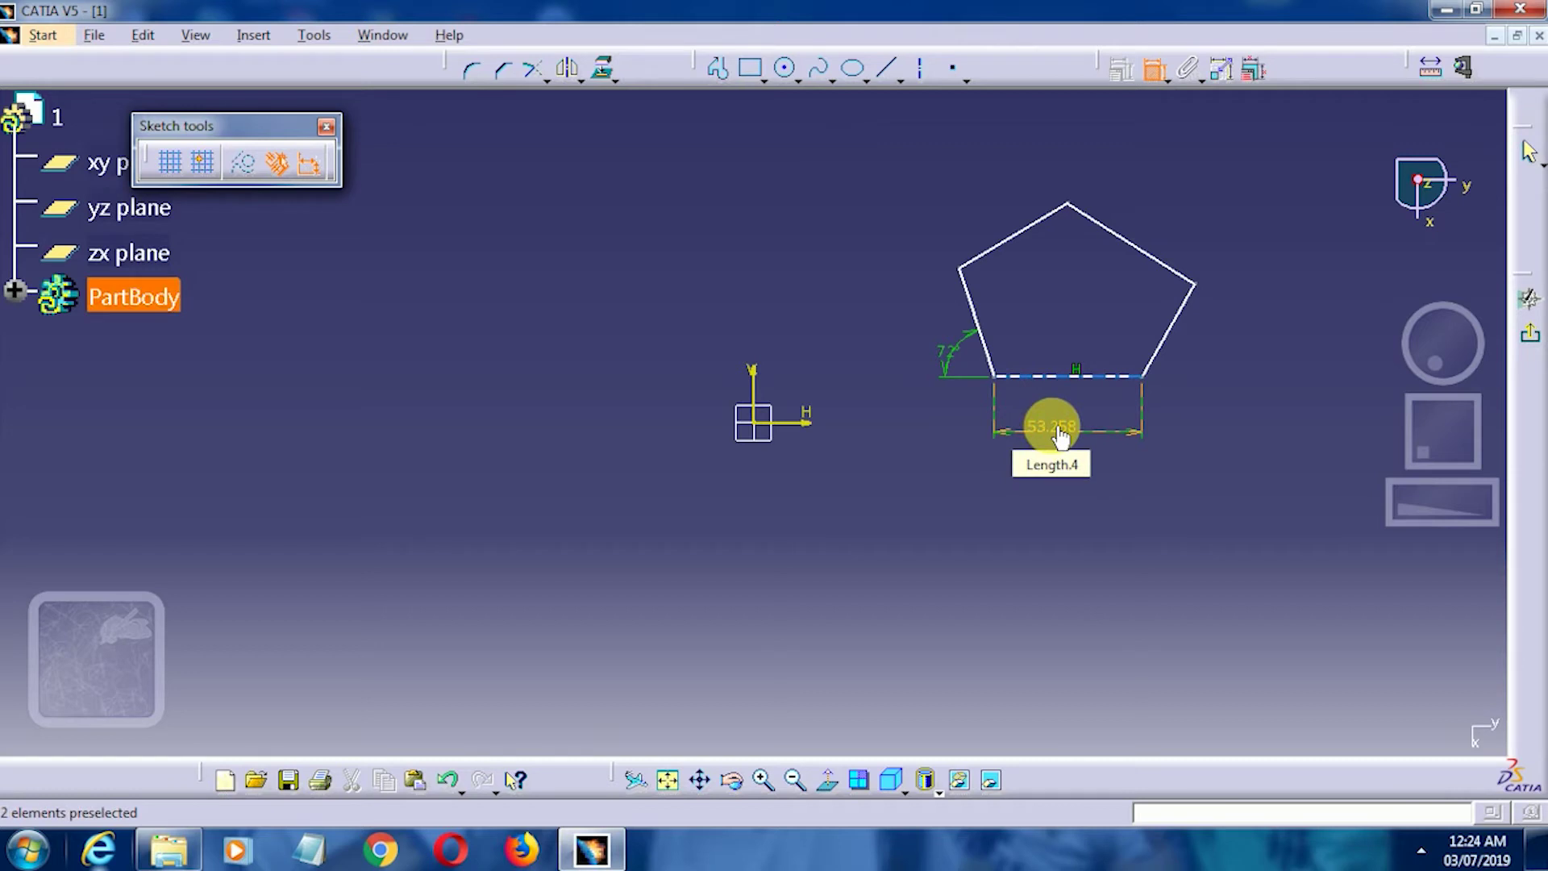
double_click(1061, 436)
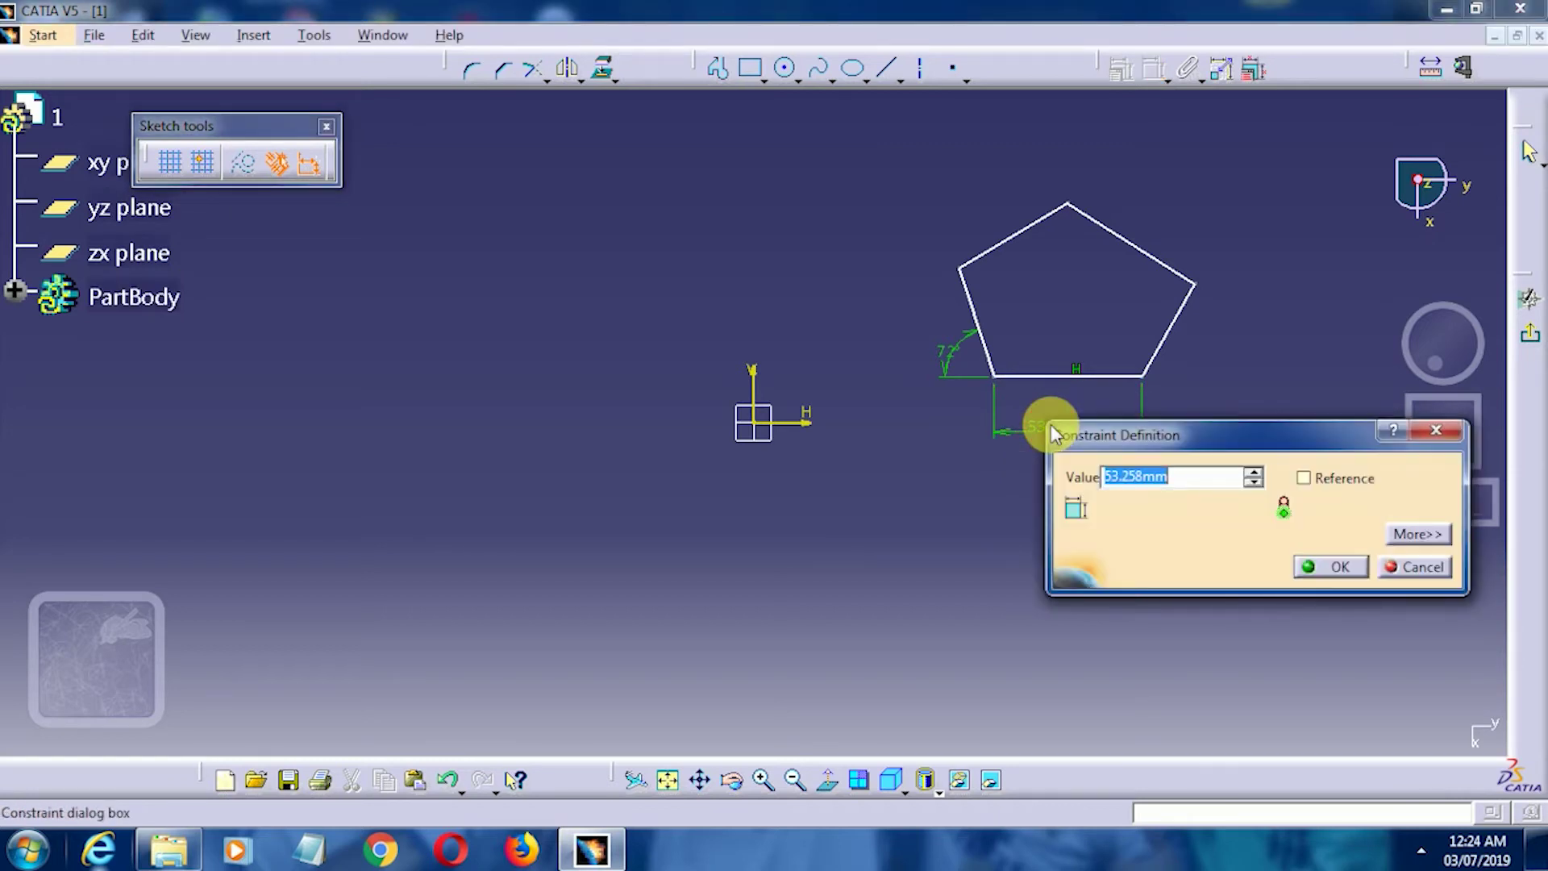
type("50")
key("Return")
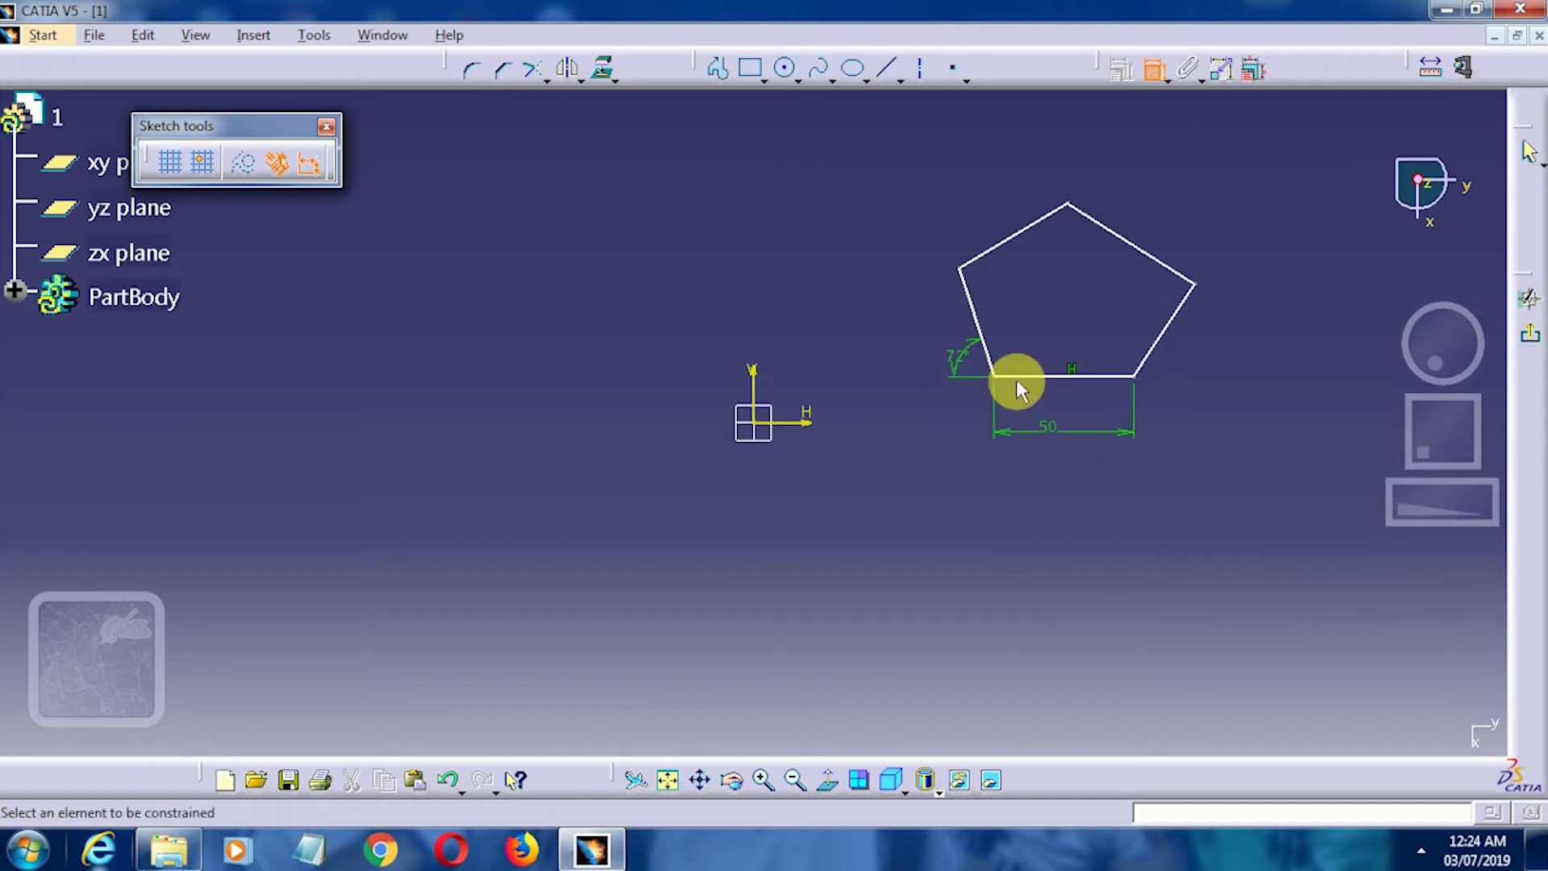
Dimension the pentagon's lower-left side and set its length to 50 mm
left_click(969, 307)
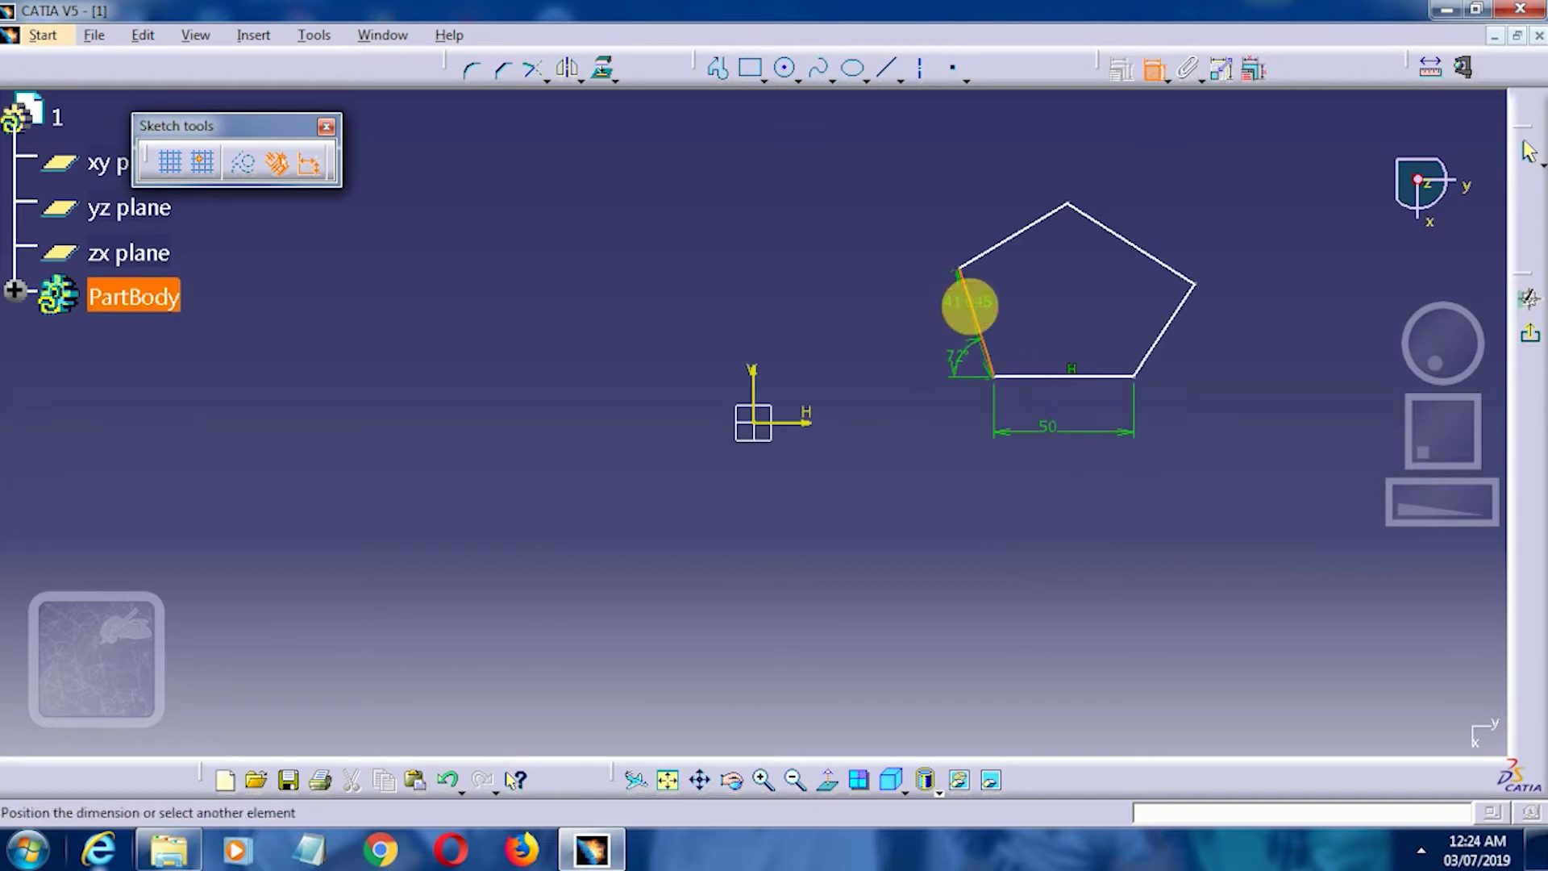
left_click(843, 334)
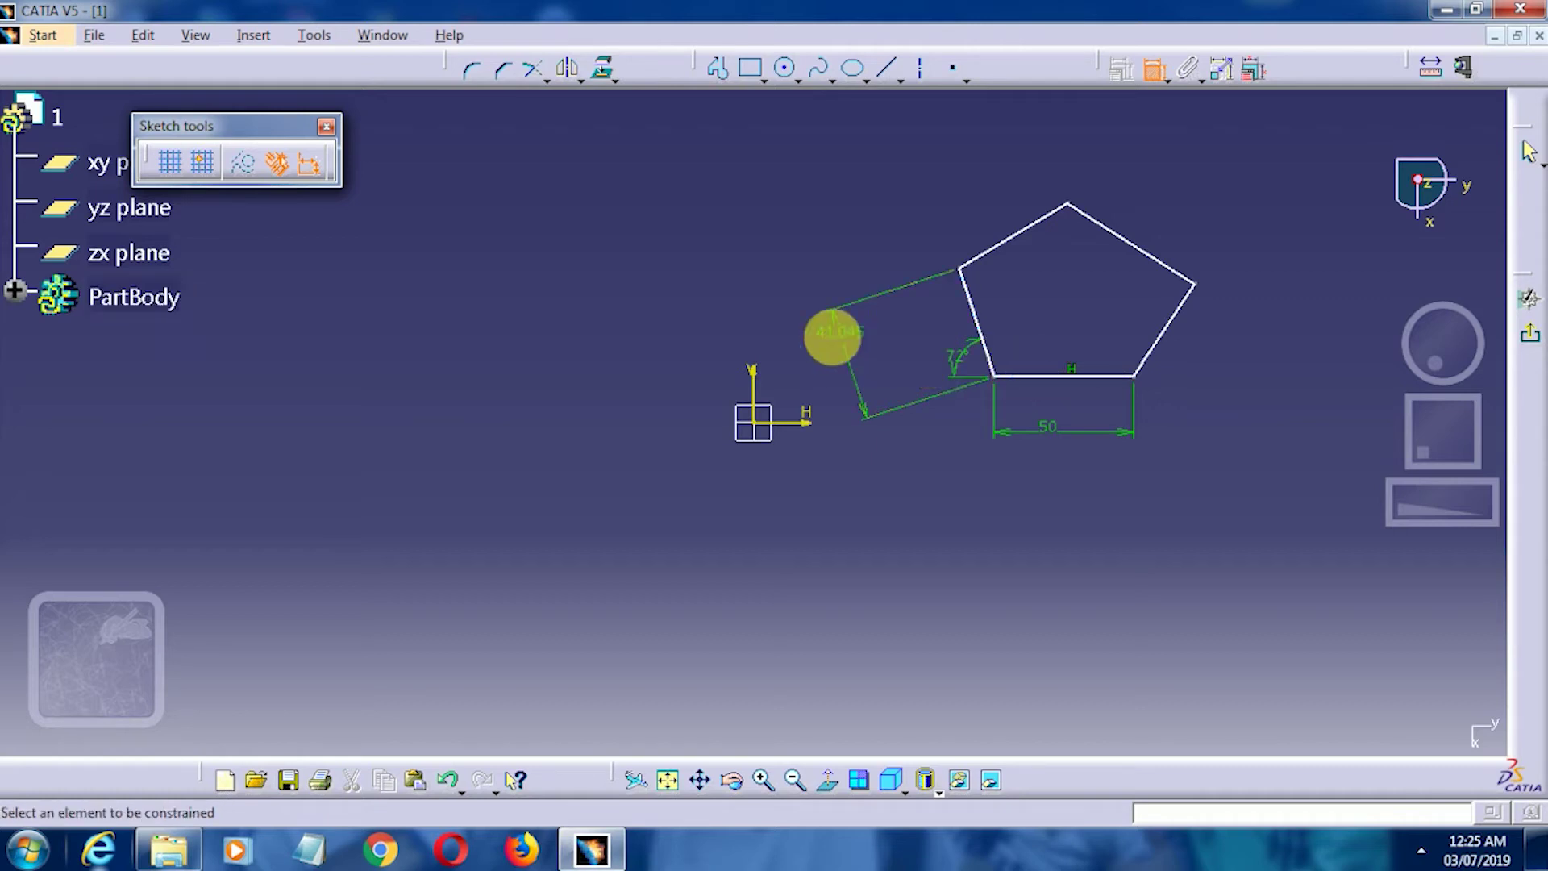
double_click(862, 337)
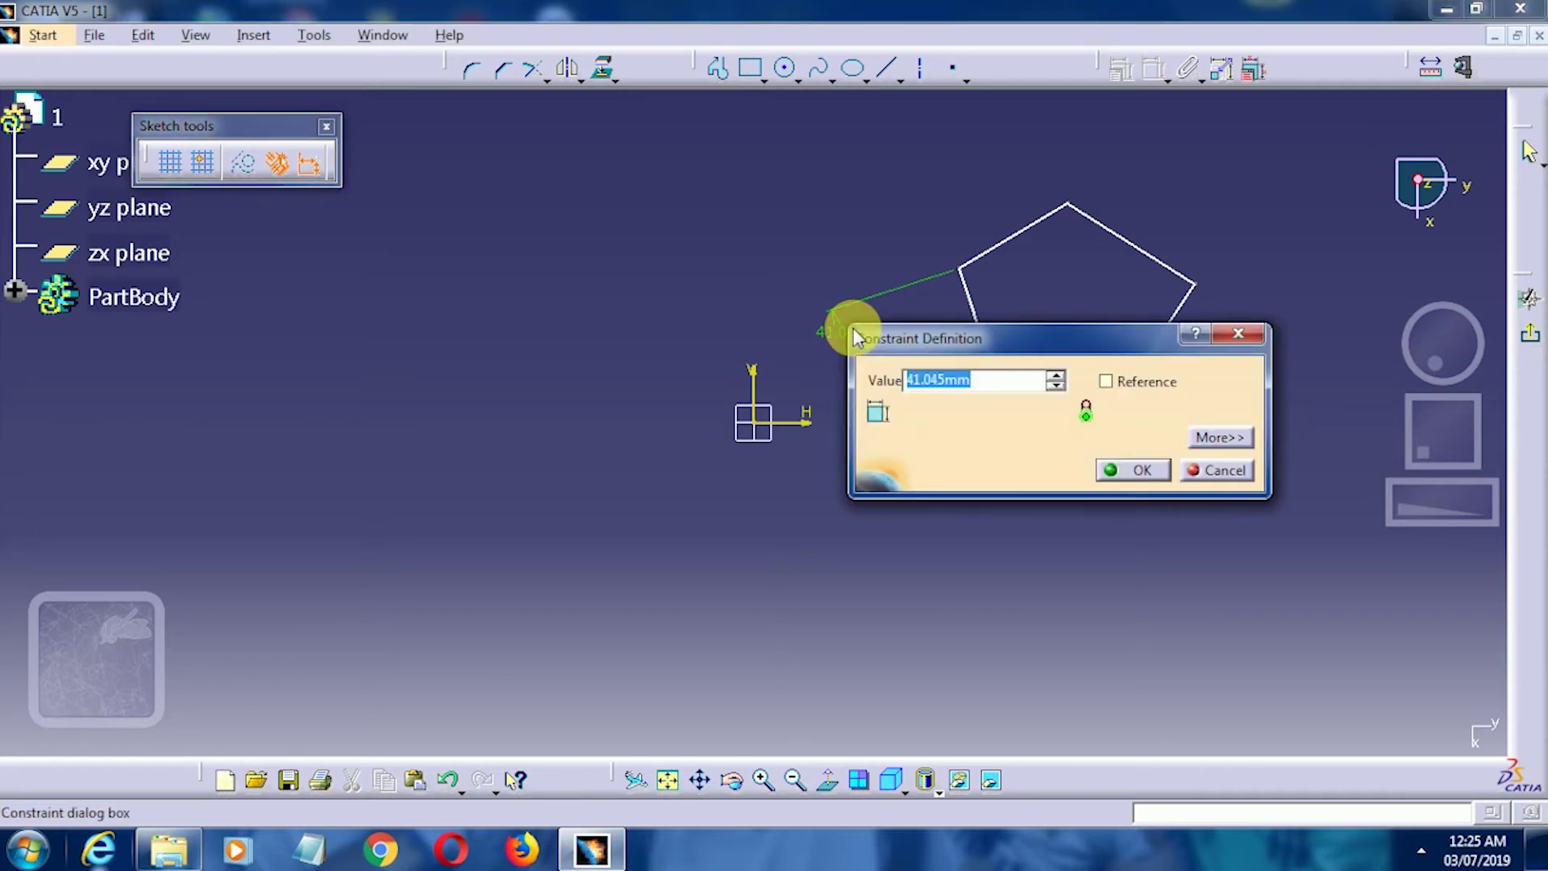
type("50")
key("Return")
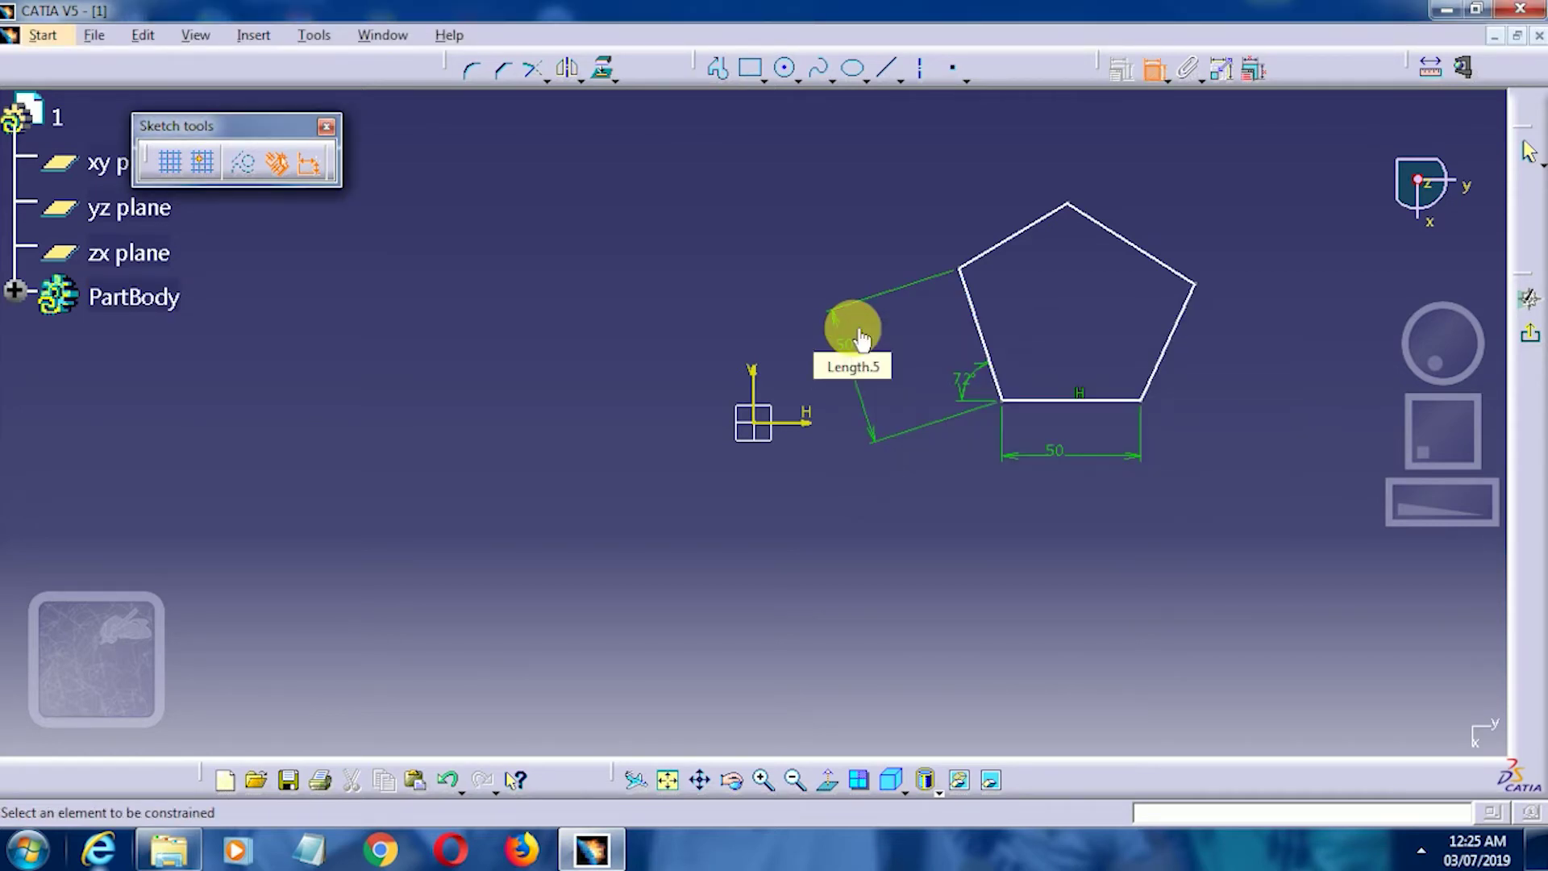
Dimension the pentagon's upper-left side and set its length to 50 mm
left_click(1013, 239)
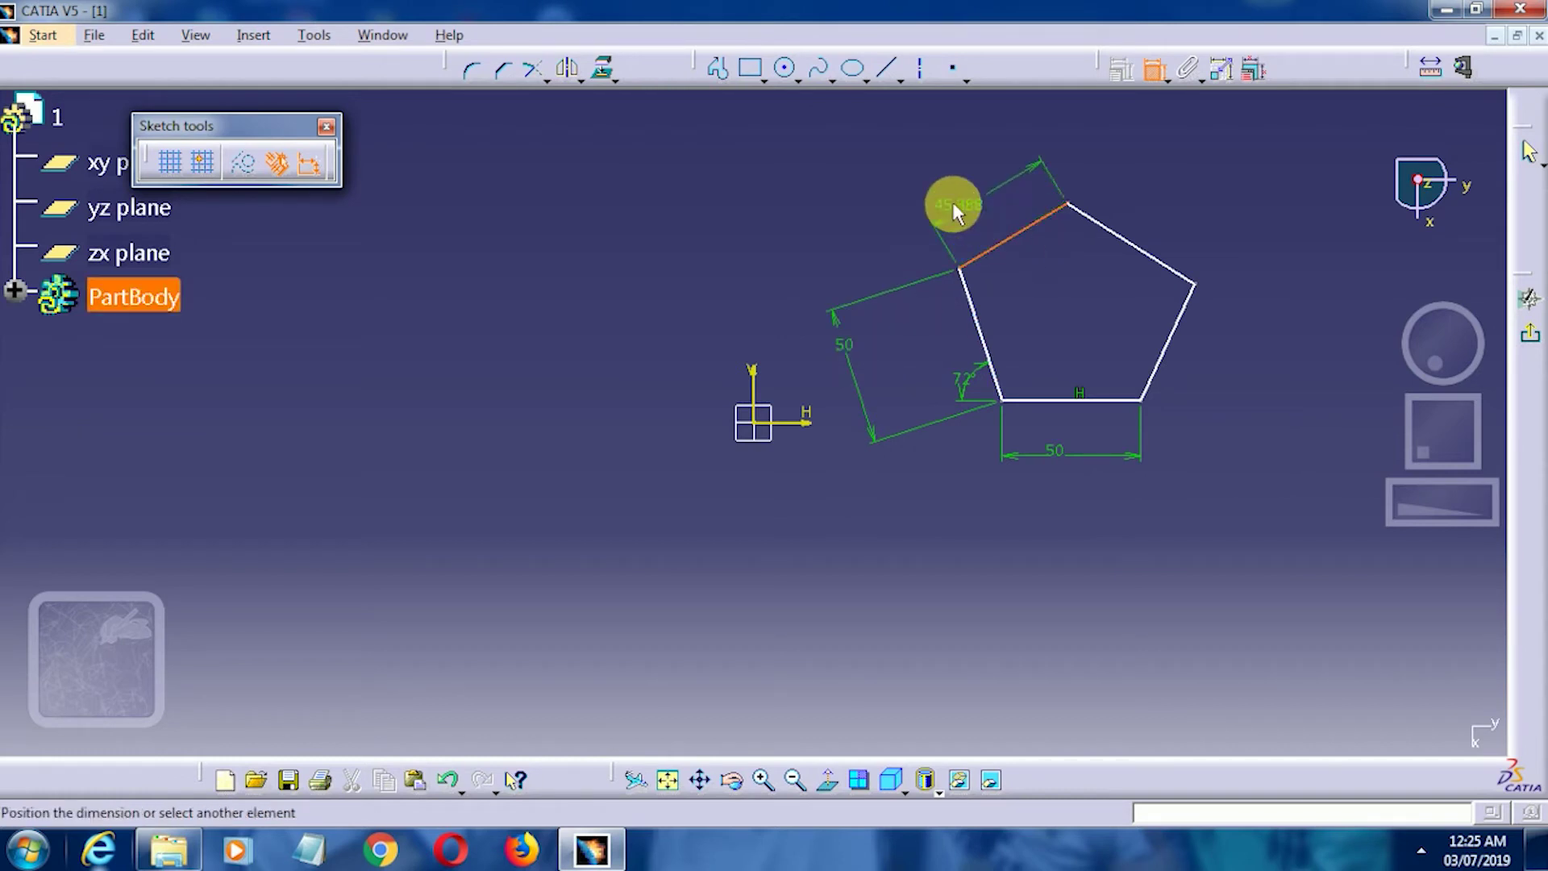
left_click(943, 196)
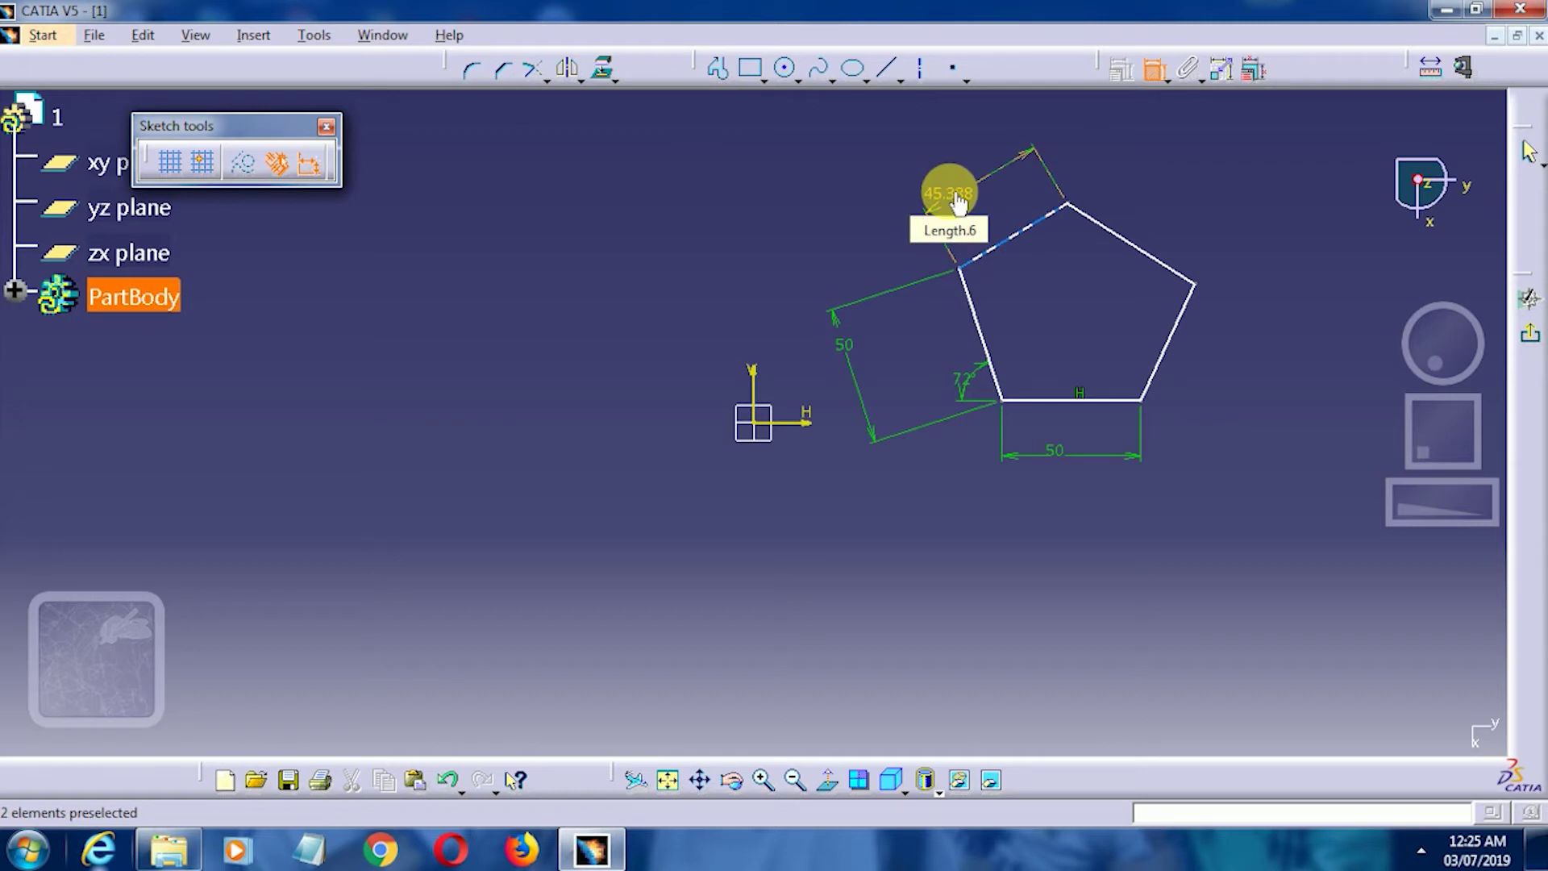
double_click(958, 205)
type("5")
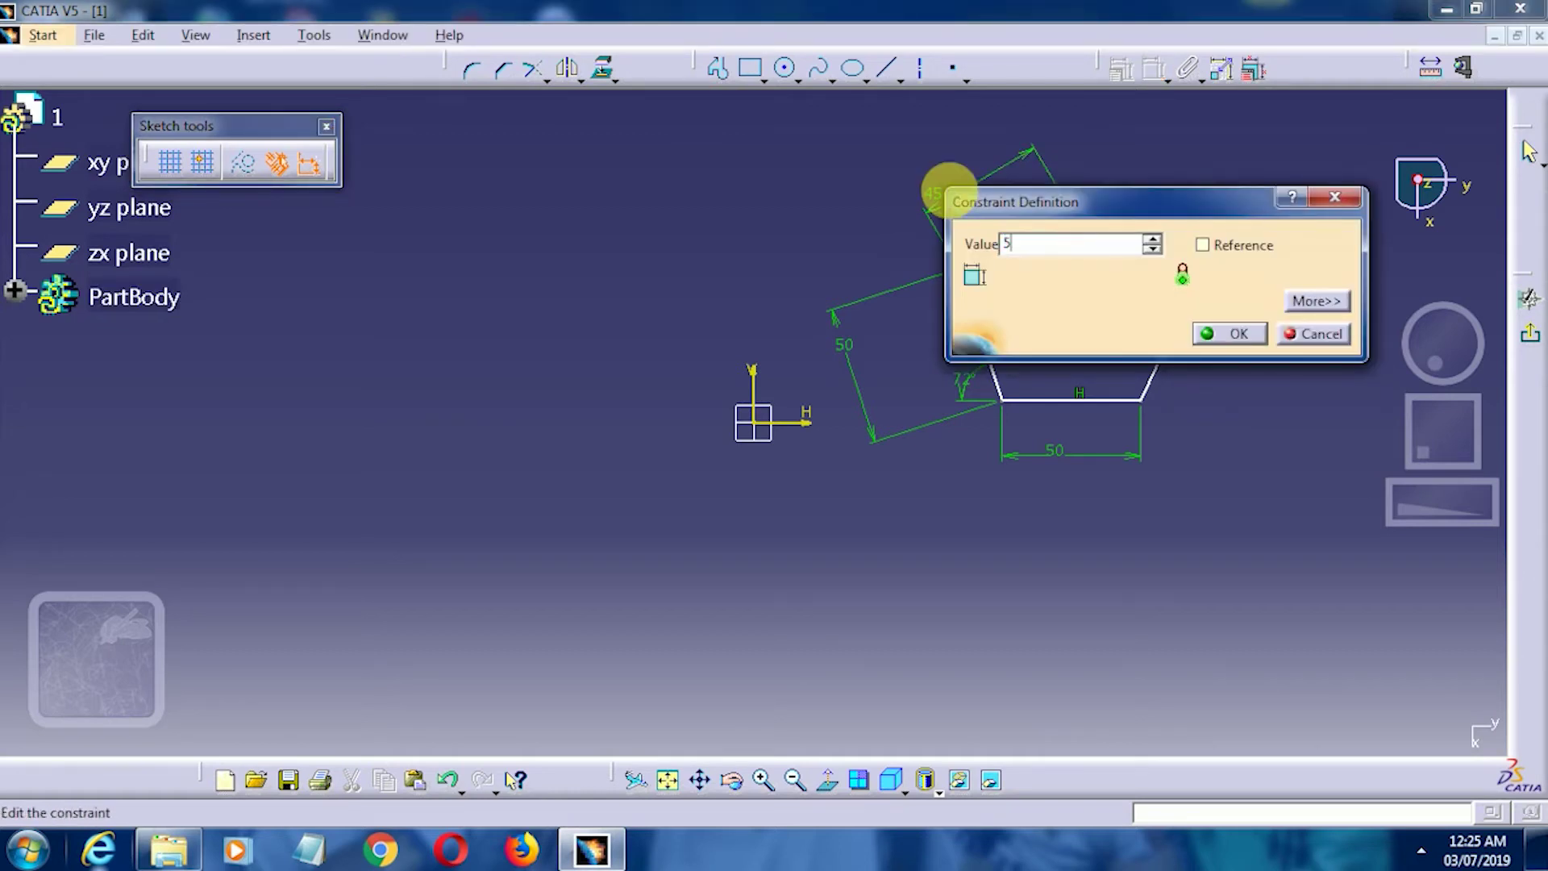
type("0")
key("Return")
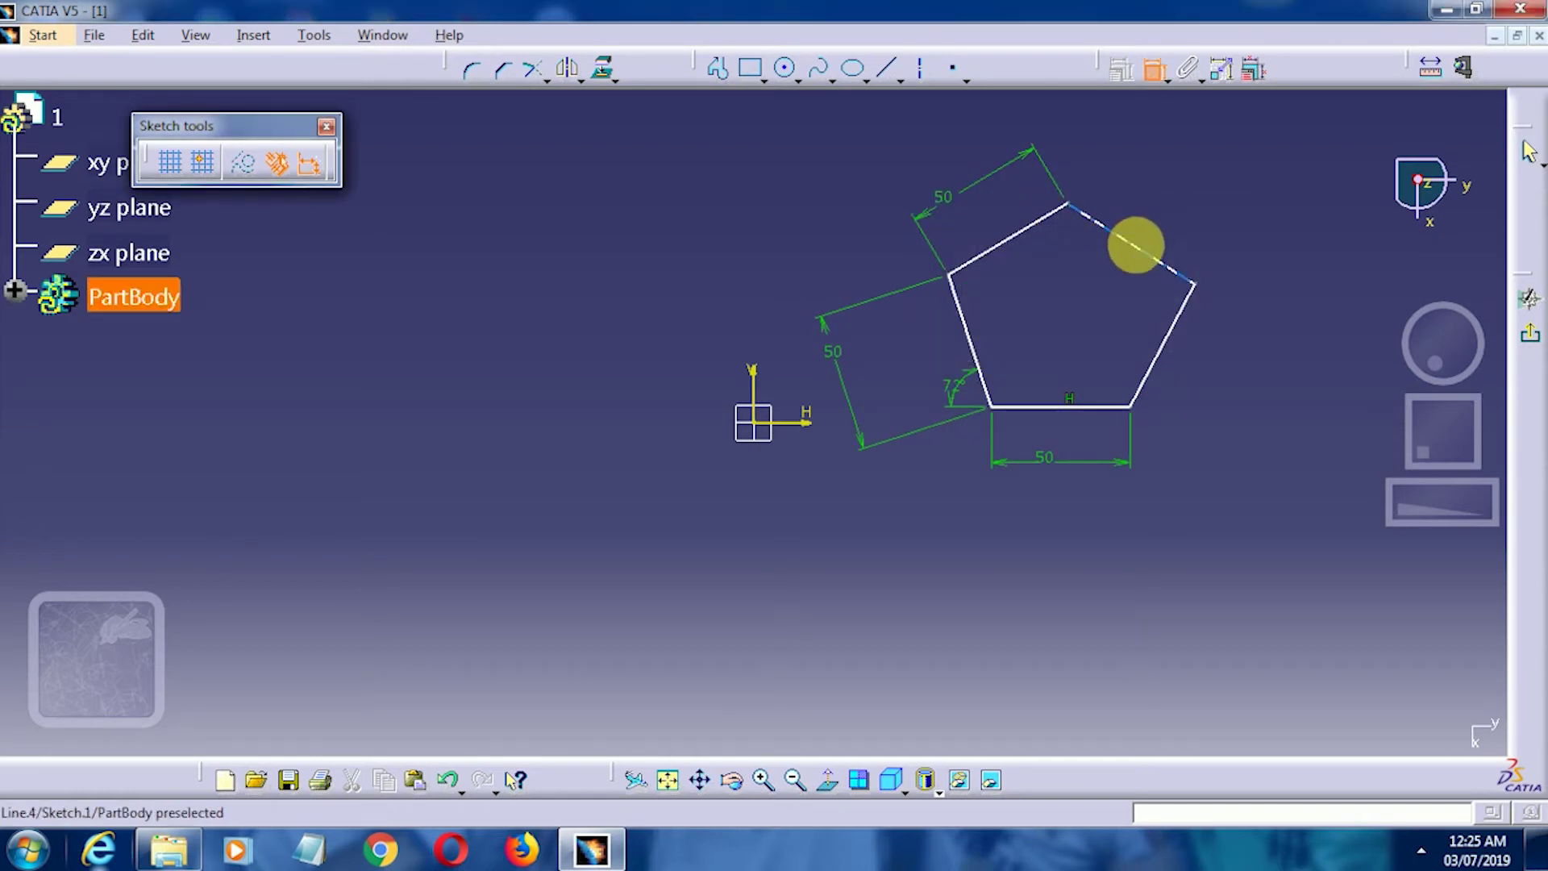
Dimension the pentagon's upper-right side and set its length to 50 mm
left_click(1137, 244)
left_click(1171, 185)
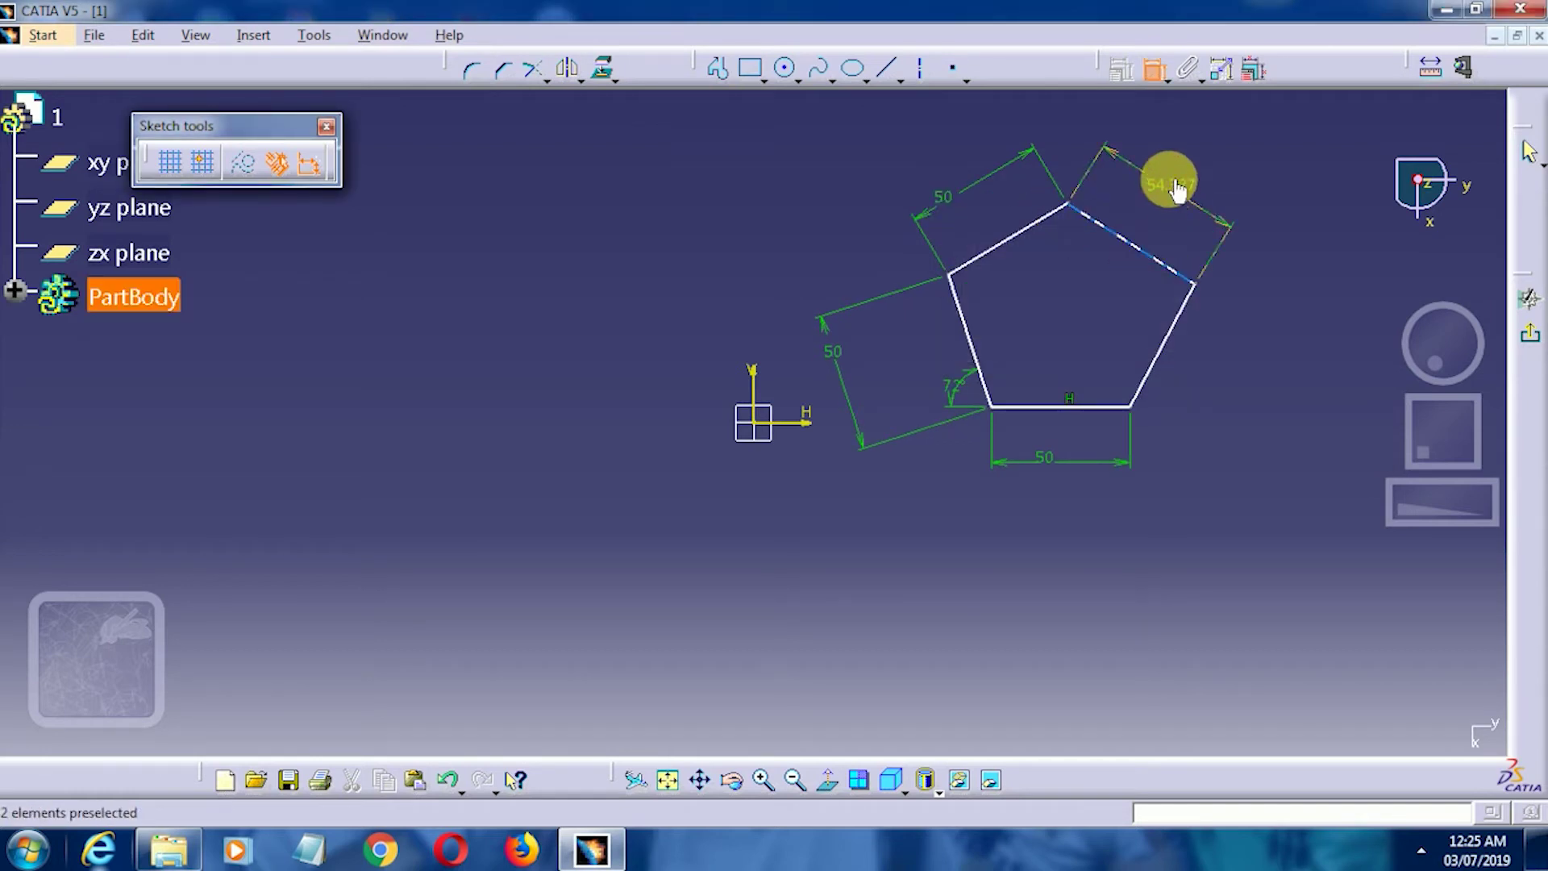
double_click(1168, 180)
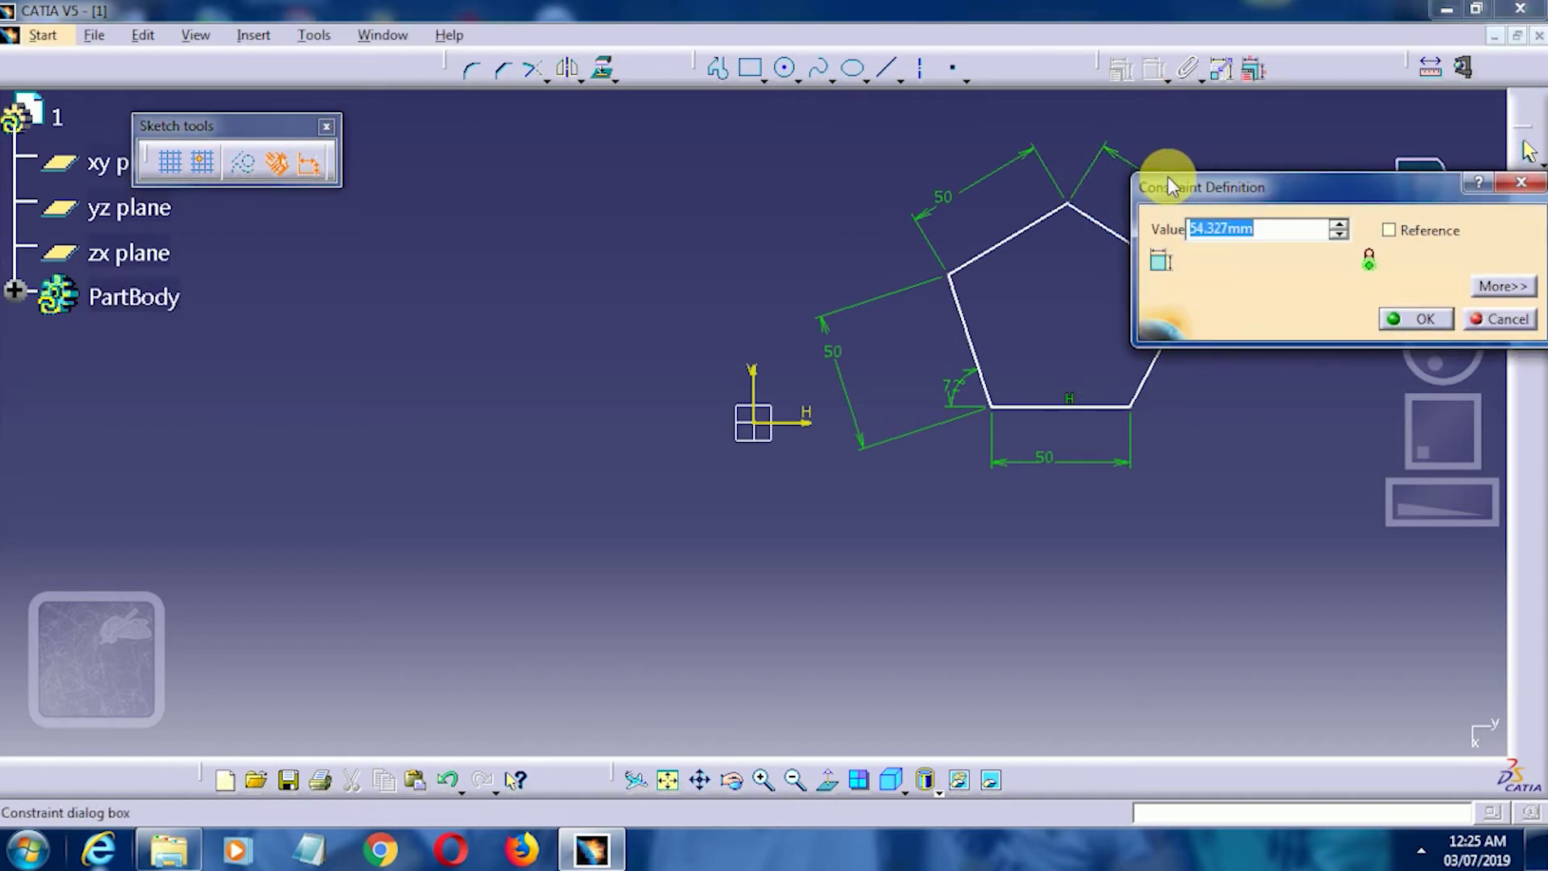
type("50")
key("Return")
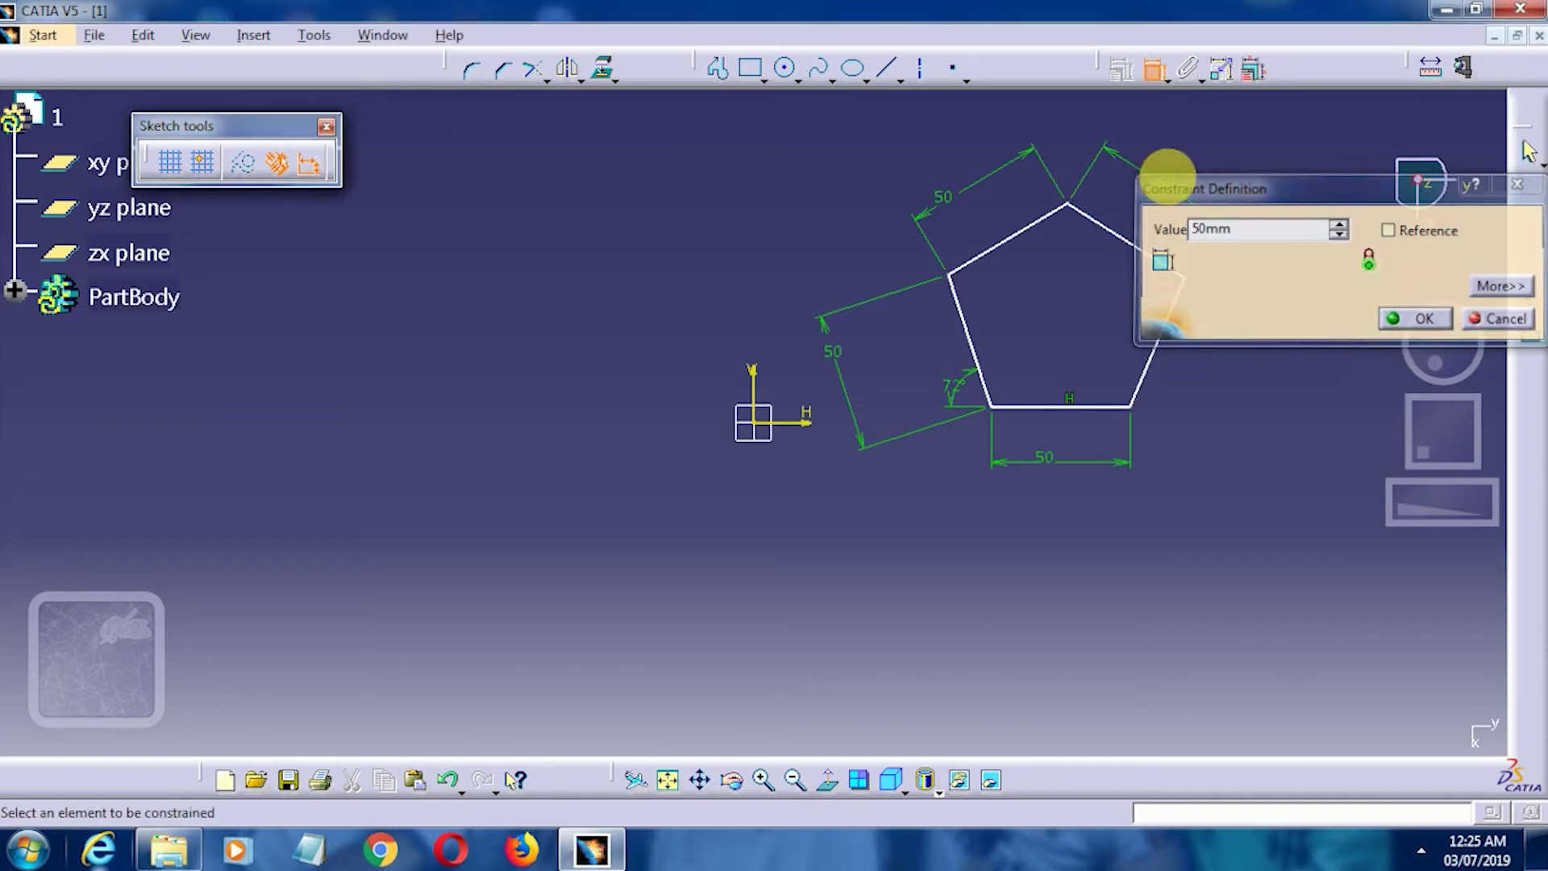
Dimension the pentagon's lower-right side and set its length to 50 mm
left_click(1161, 345)
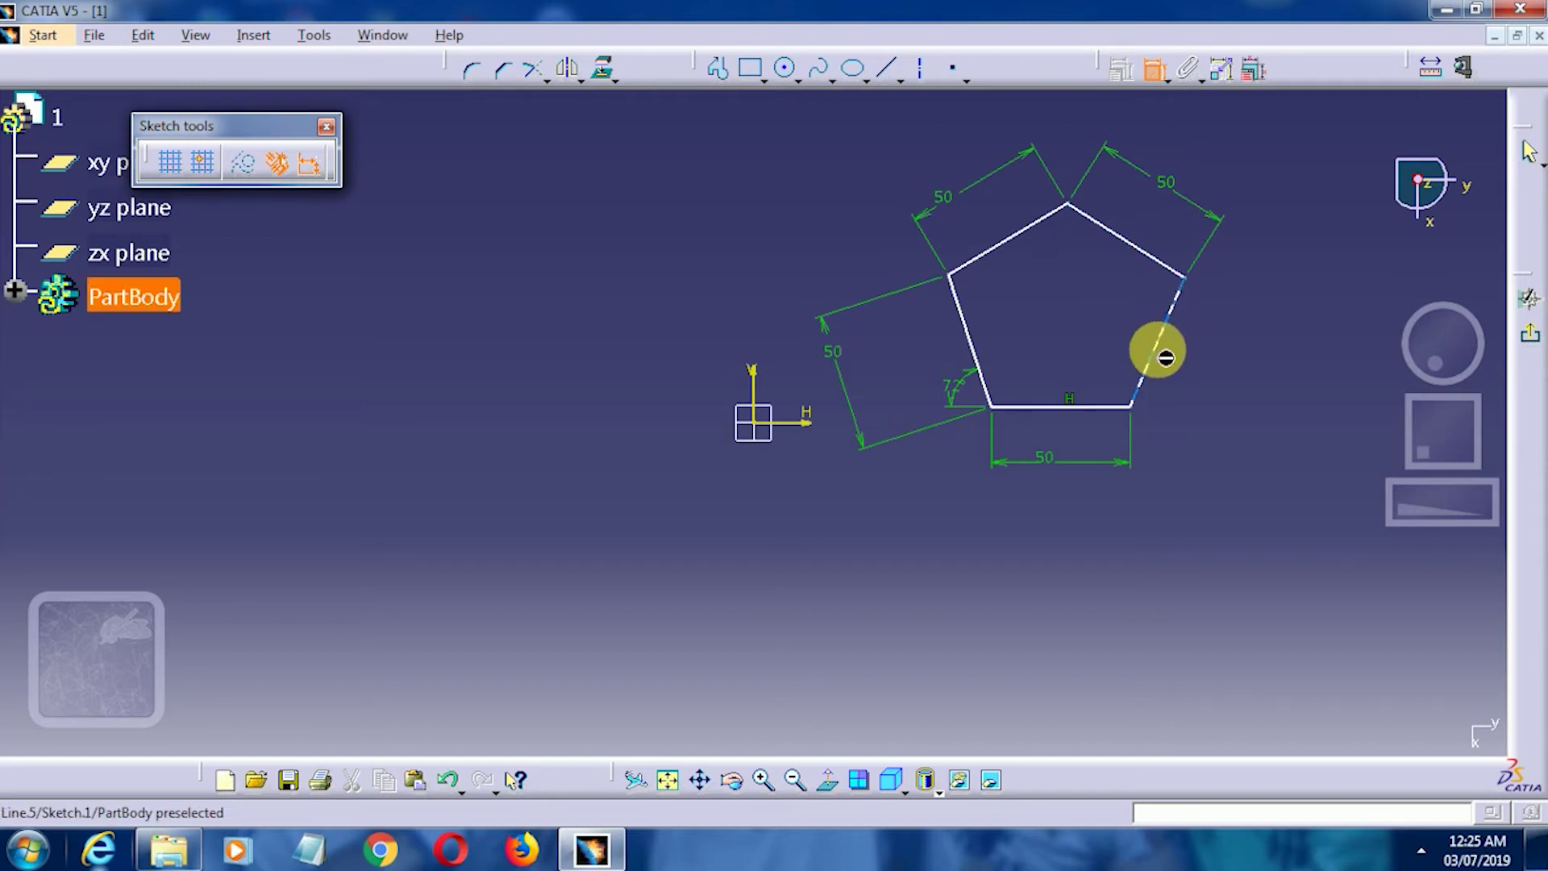
left_click(1229, 387)
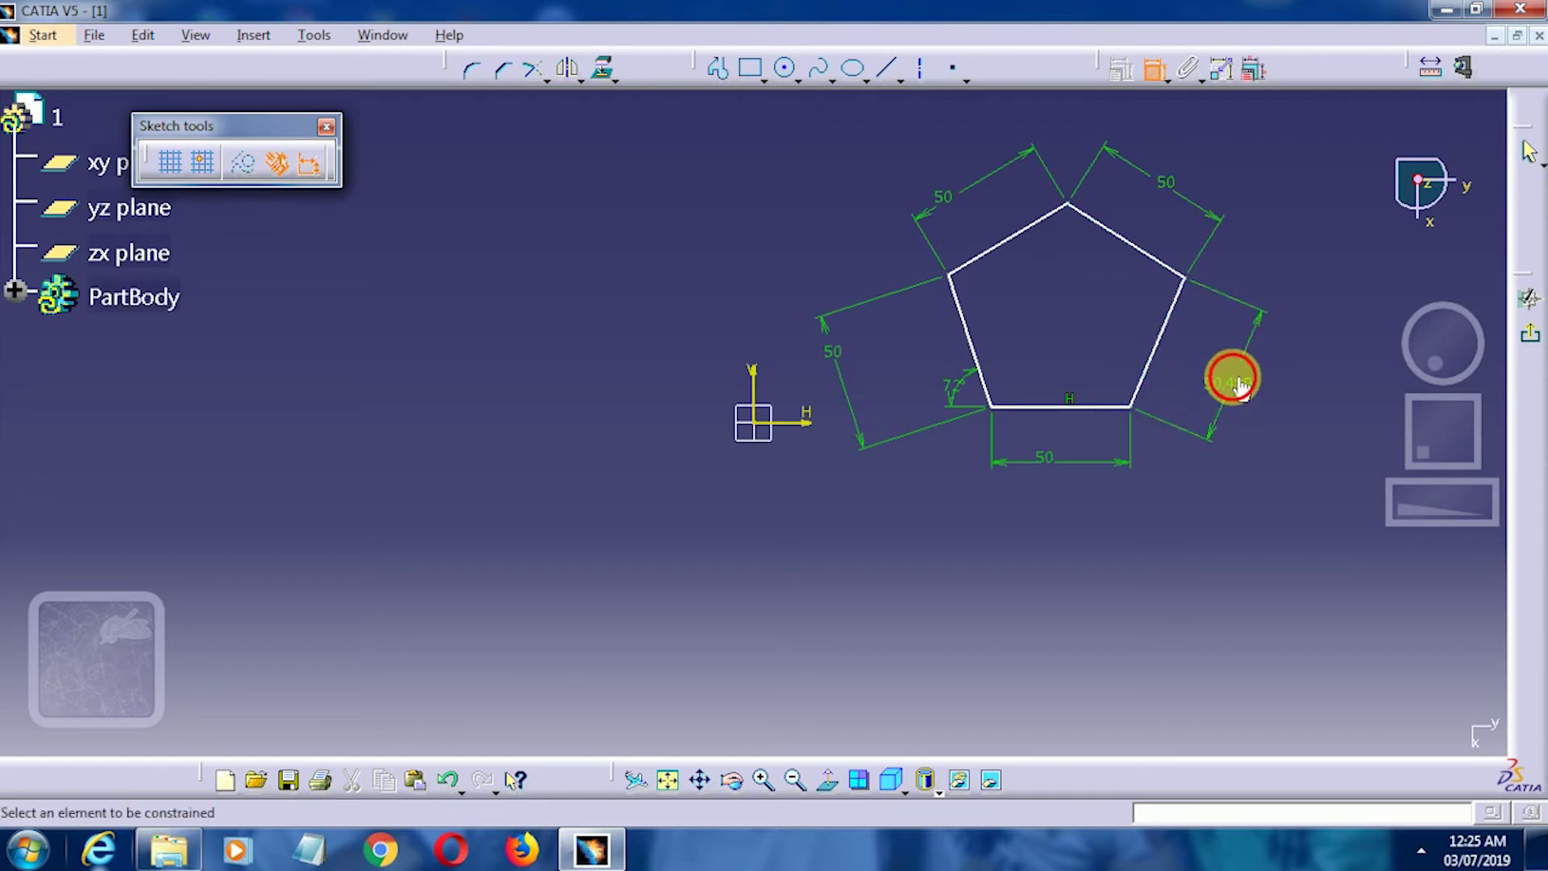
double_click(1231, 383)
type("50")
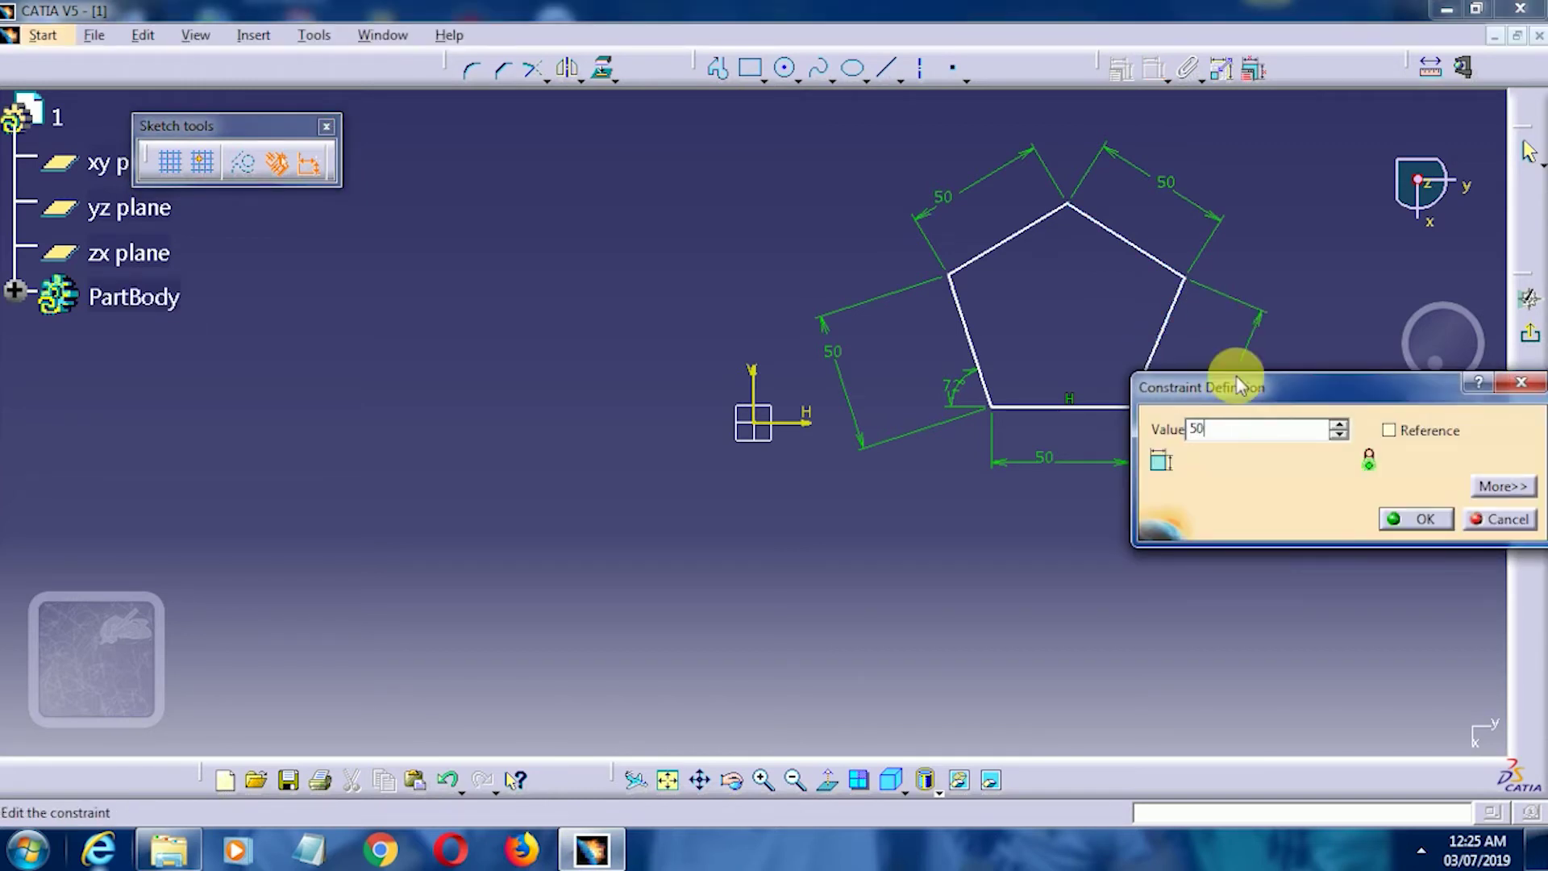
key("Return")
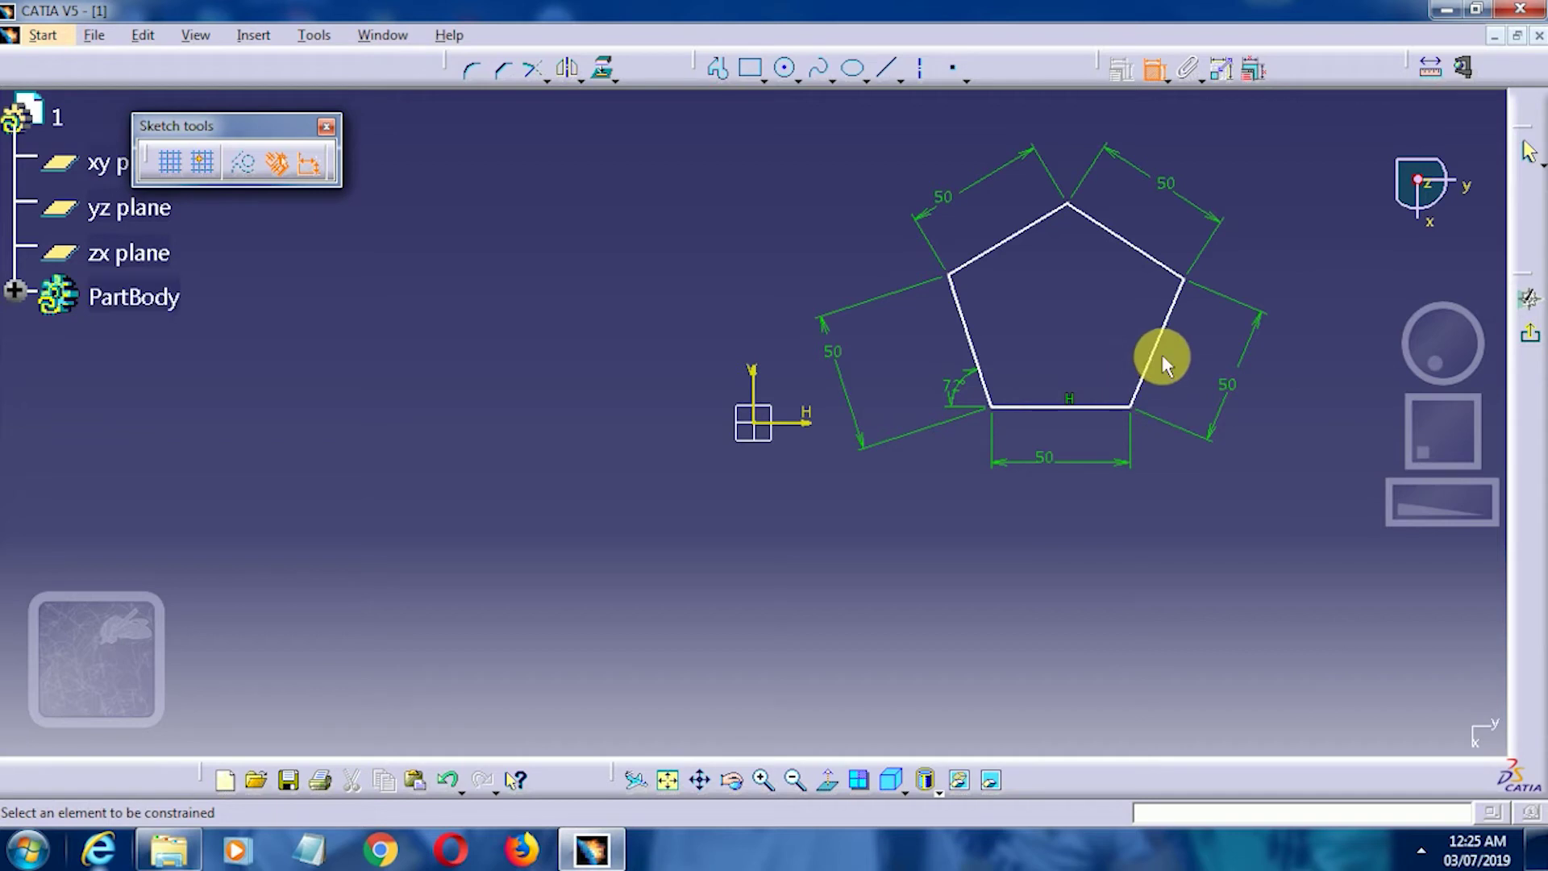
Add an angle constraint between the pentagon's base and its lower-right side and set it to 72 degrees
left_click(1141, 381)
left_click(1116, 409)
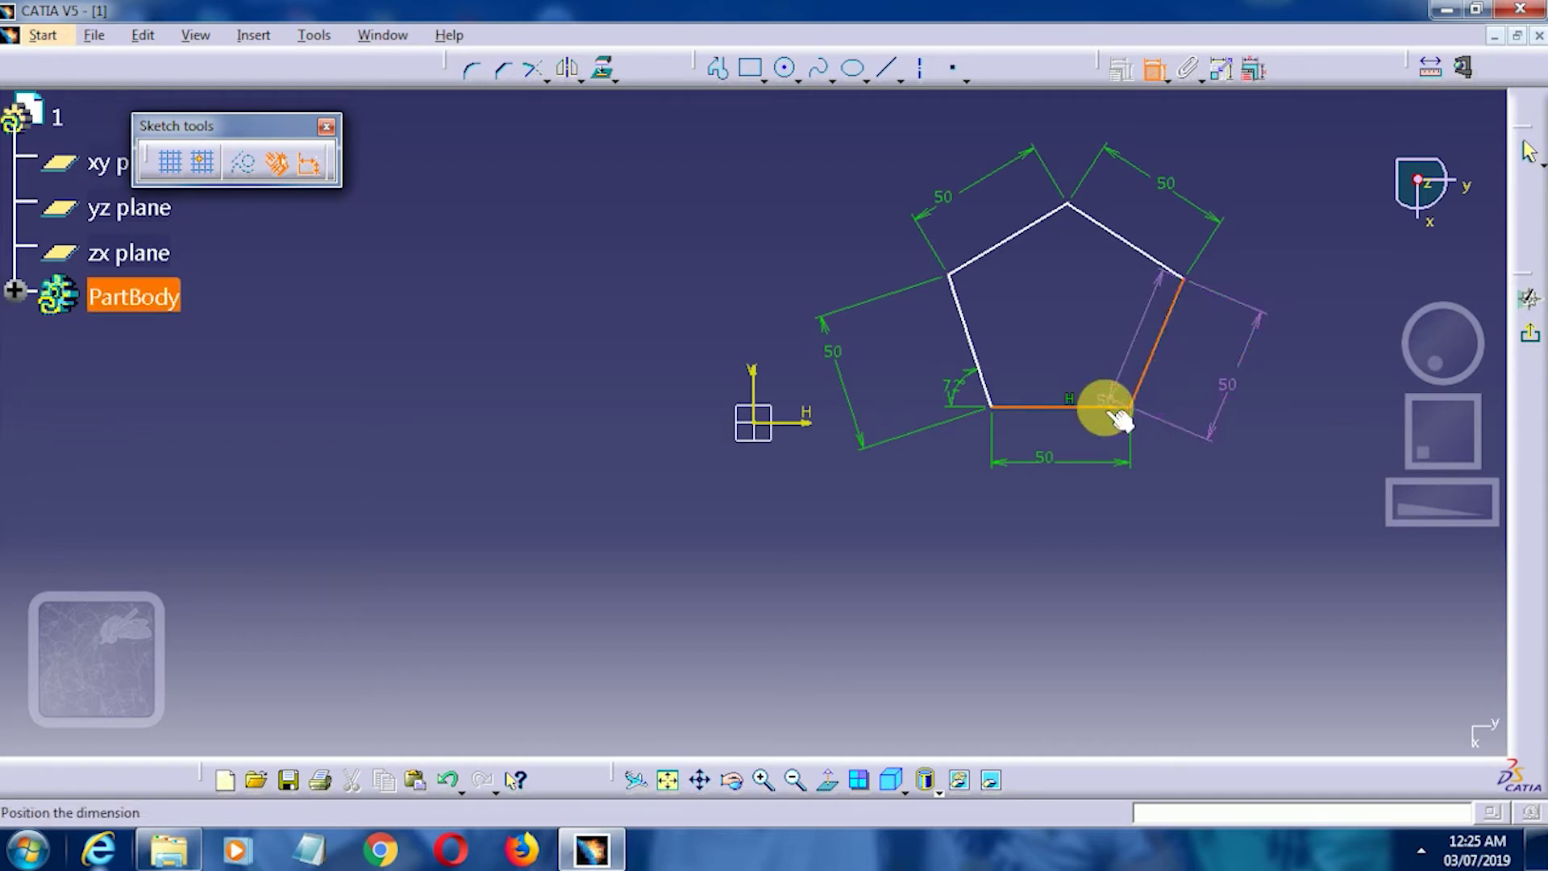
left_click(1181, 381)
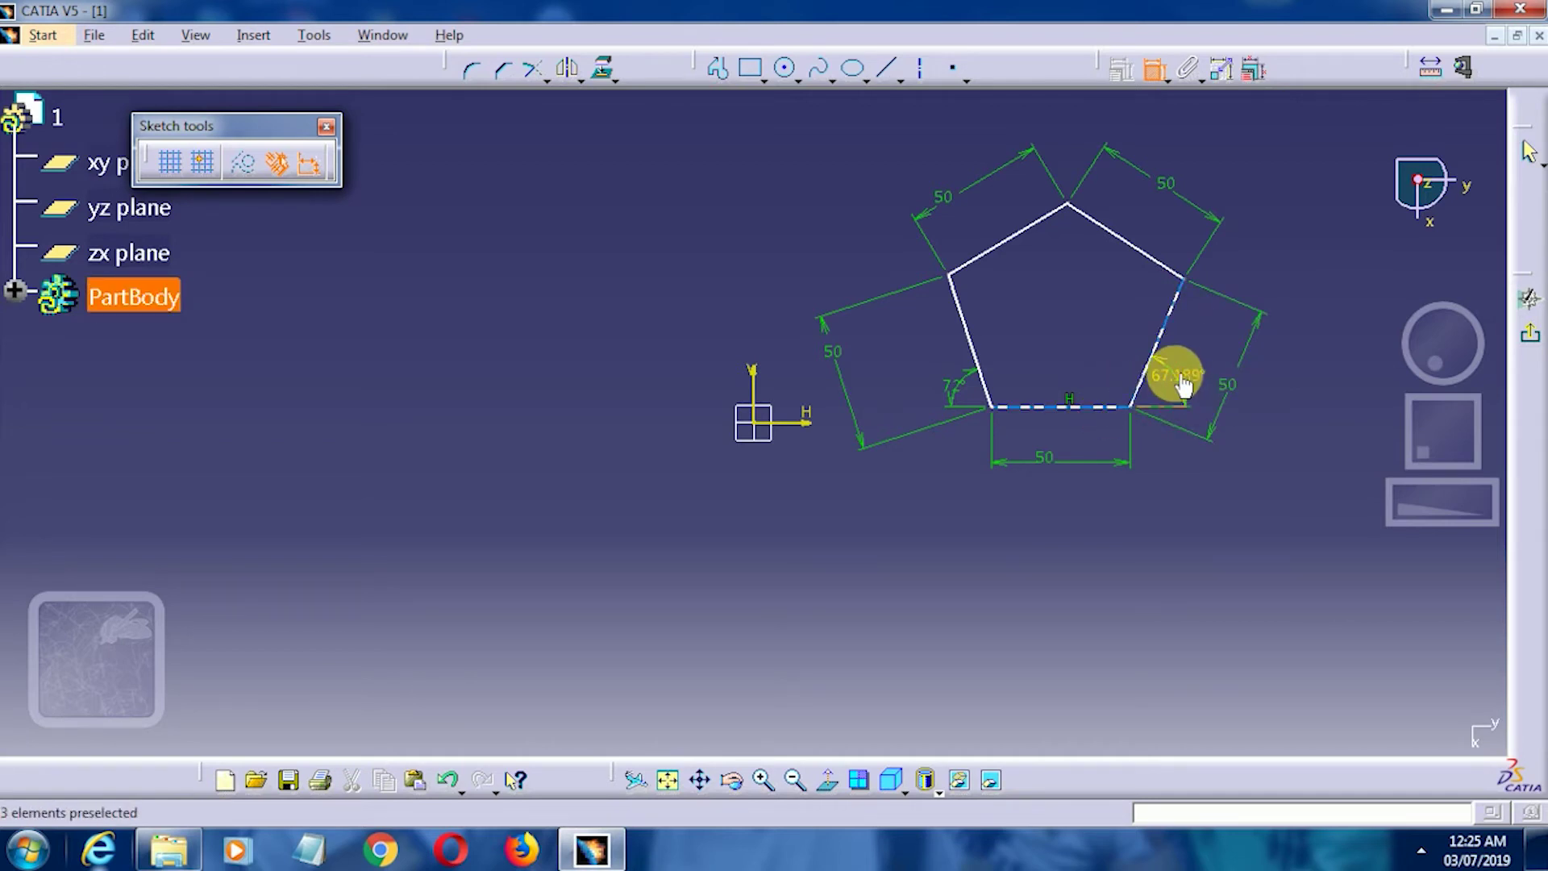
double_click(1179, 379)
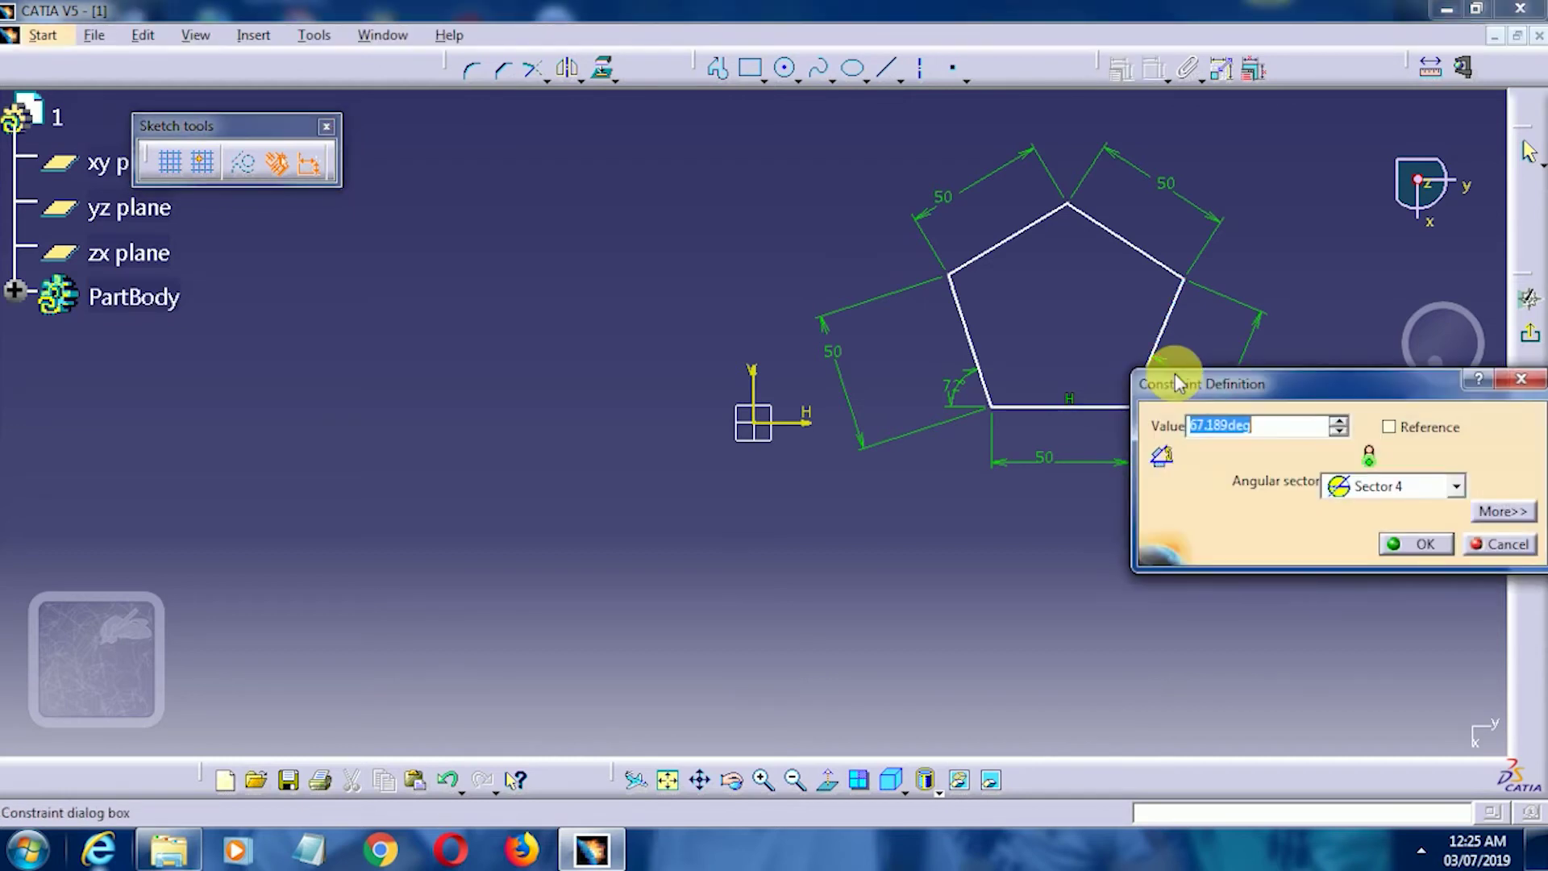
type("72")
key("Return")
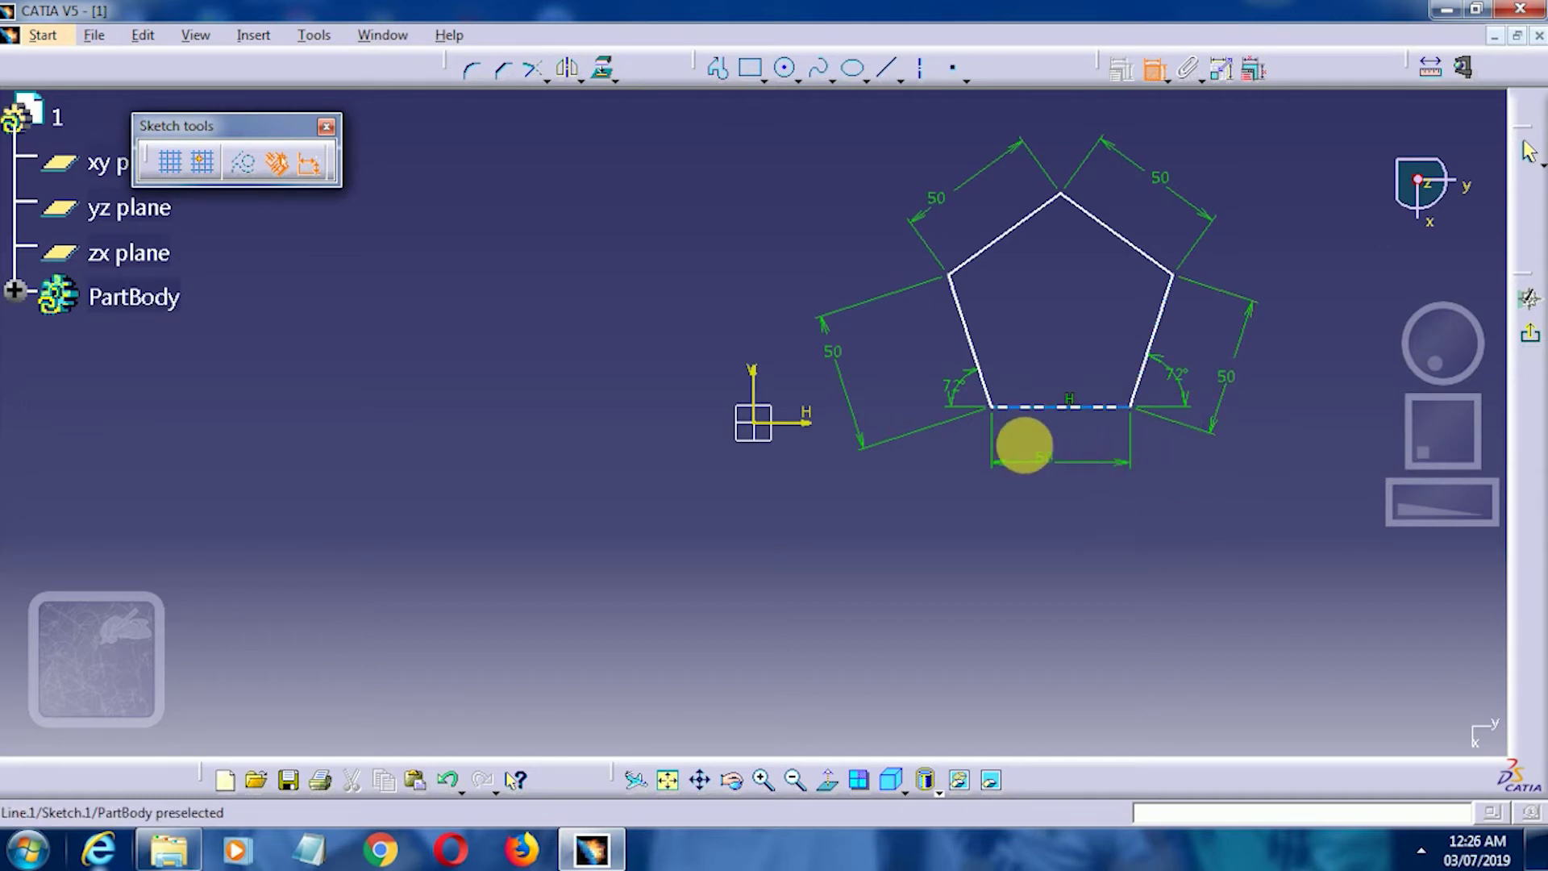
left_click(960, 307)
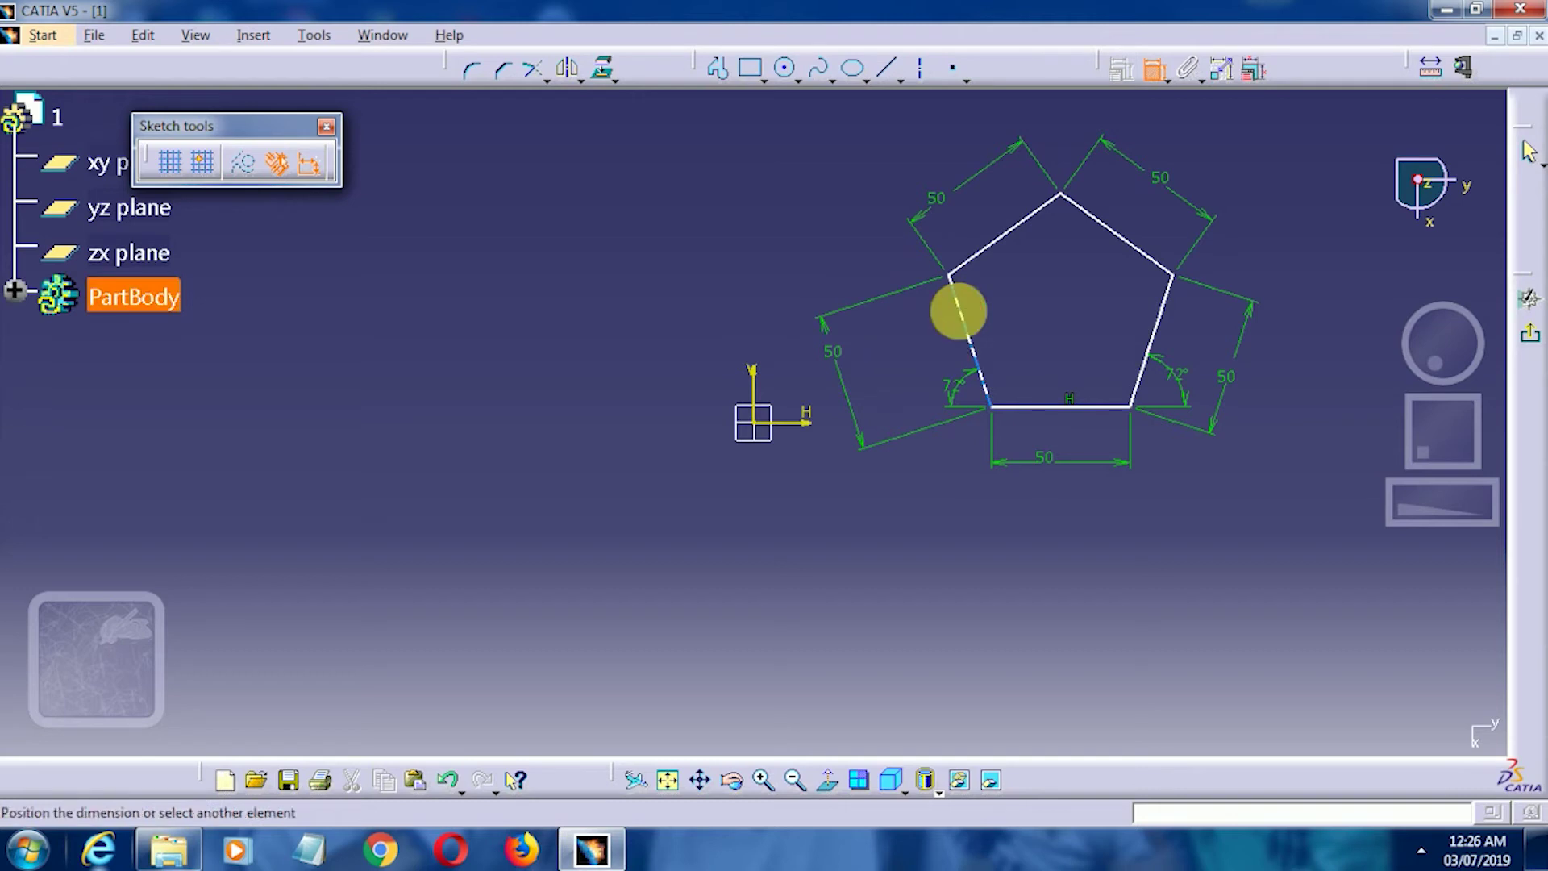
left_click(977, 252)
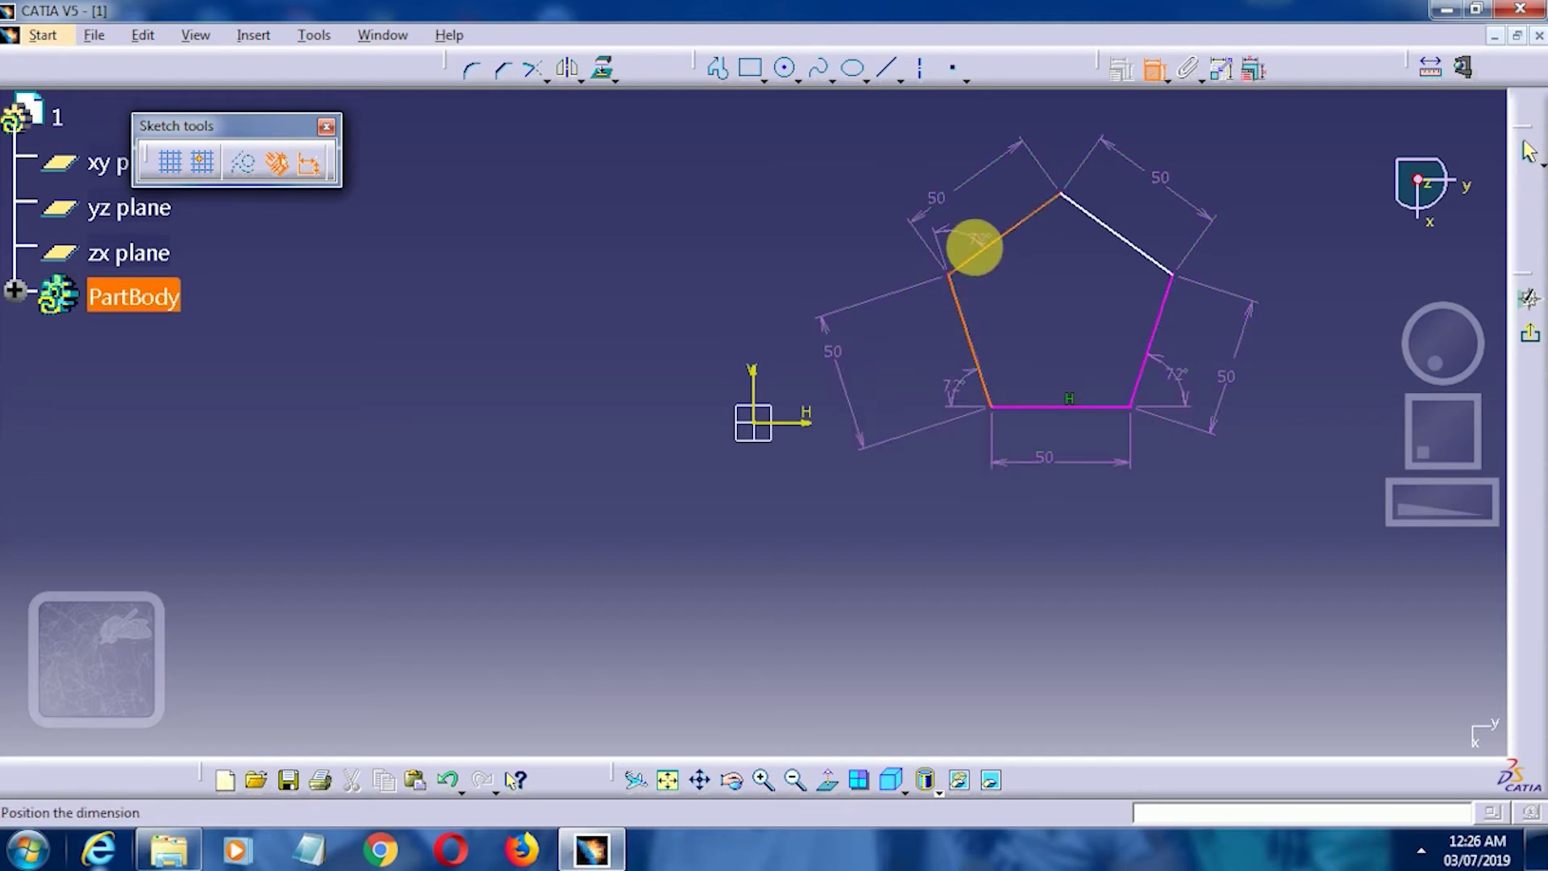
left_click(1149, 76)
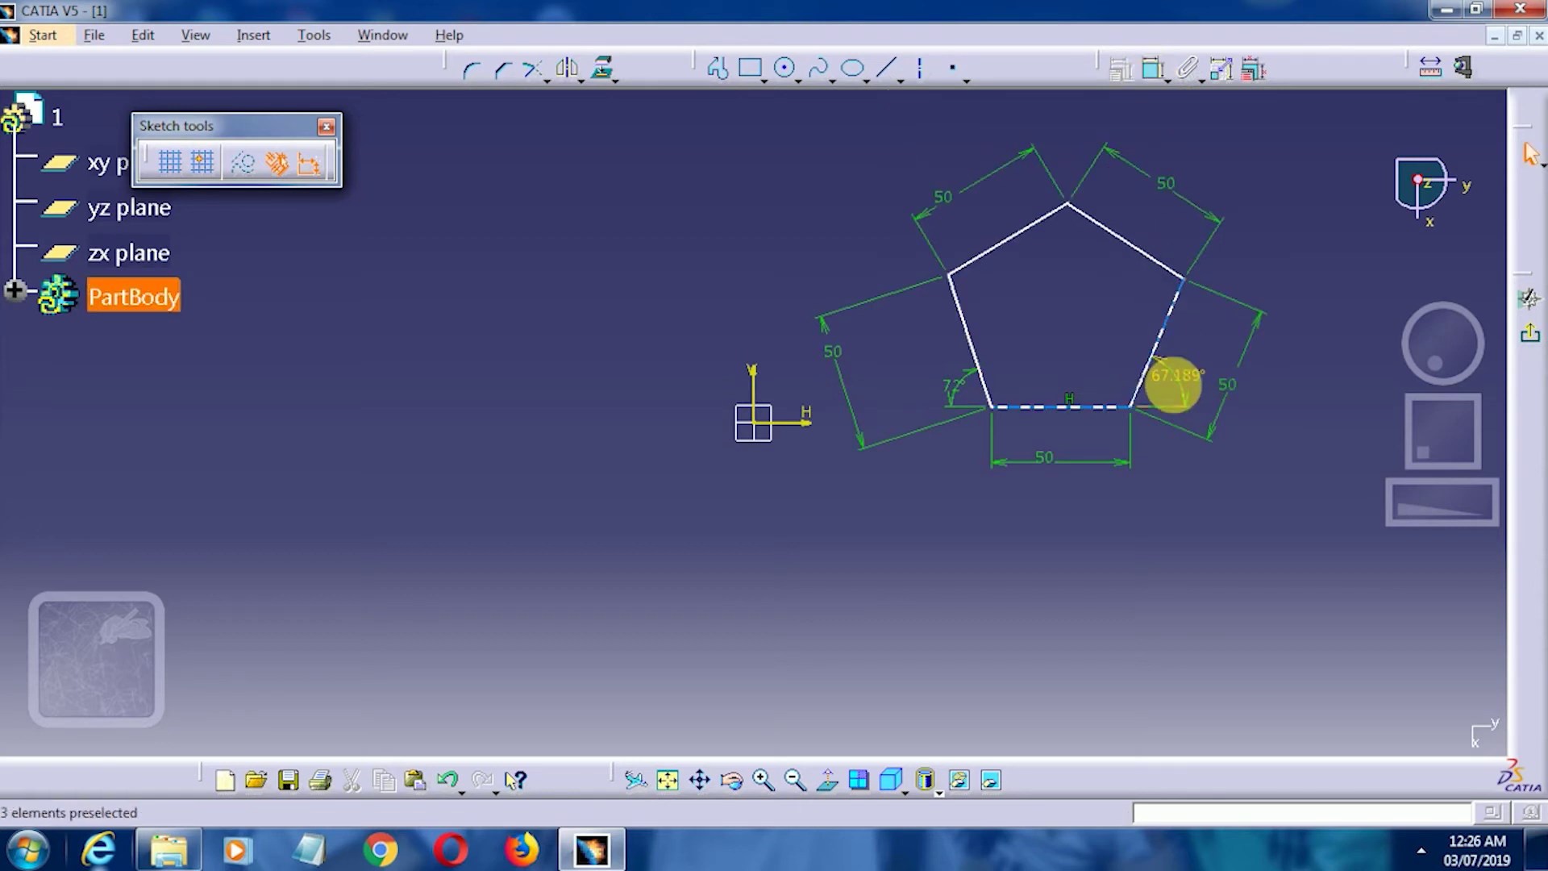
Edit the existing exterior angle at the pentagon's lower-right corner and set it to 72 degrees
left_click(1174, 385)
double_click(1174, 379)
type("7")
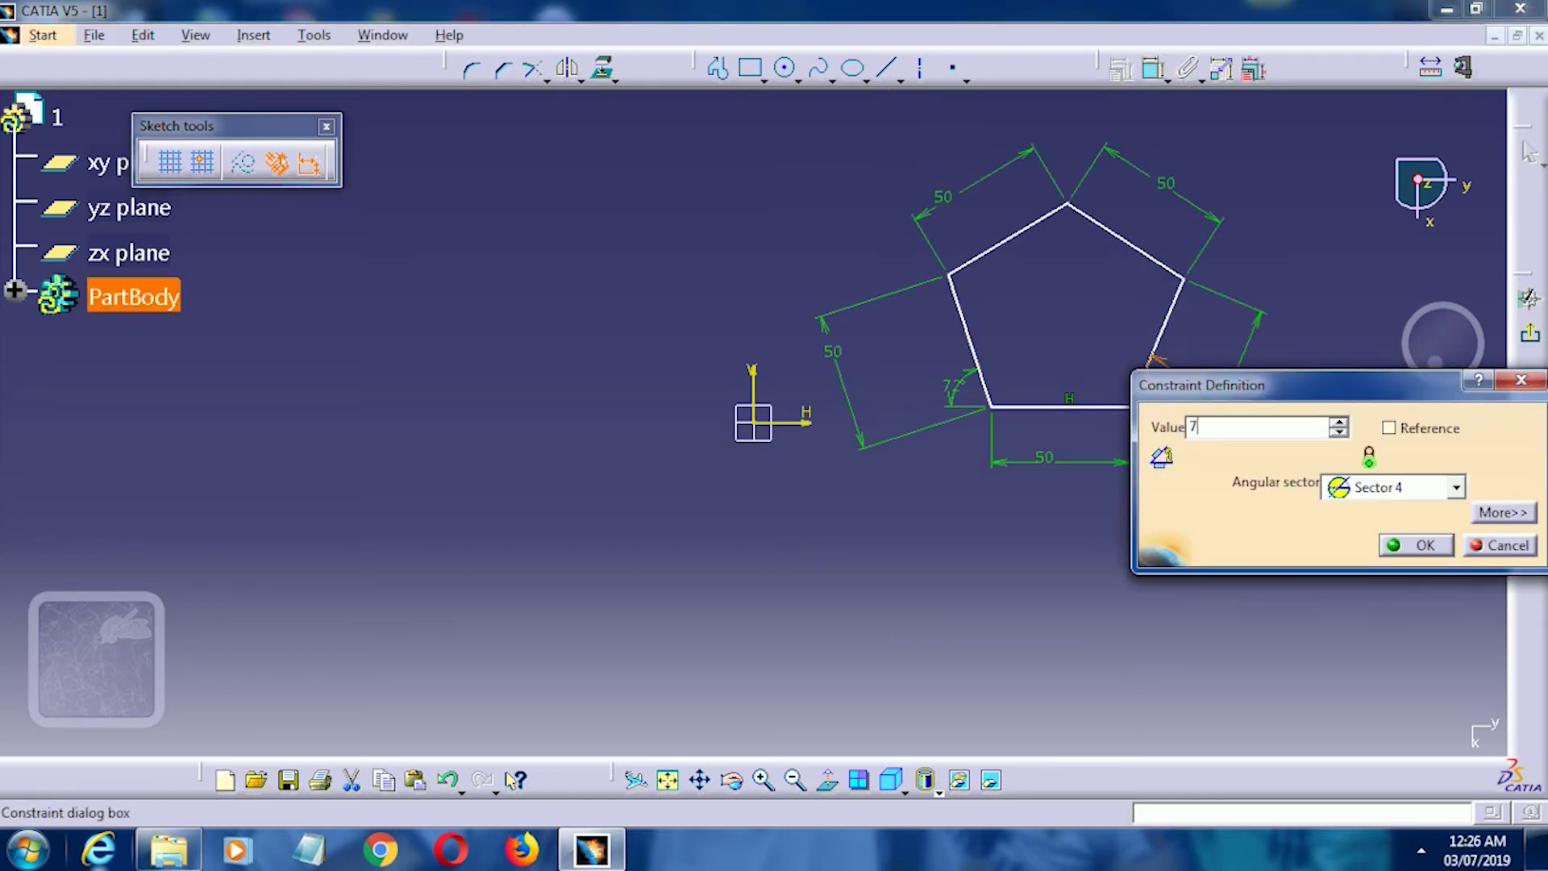
type("2")
left_click(1170, 374)
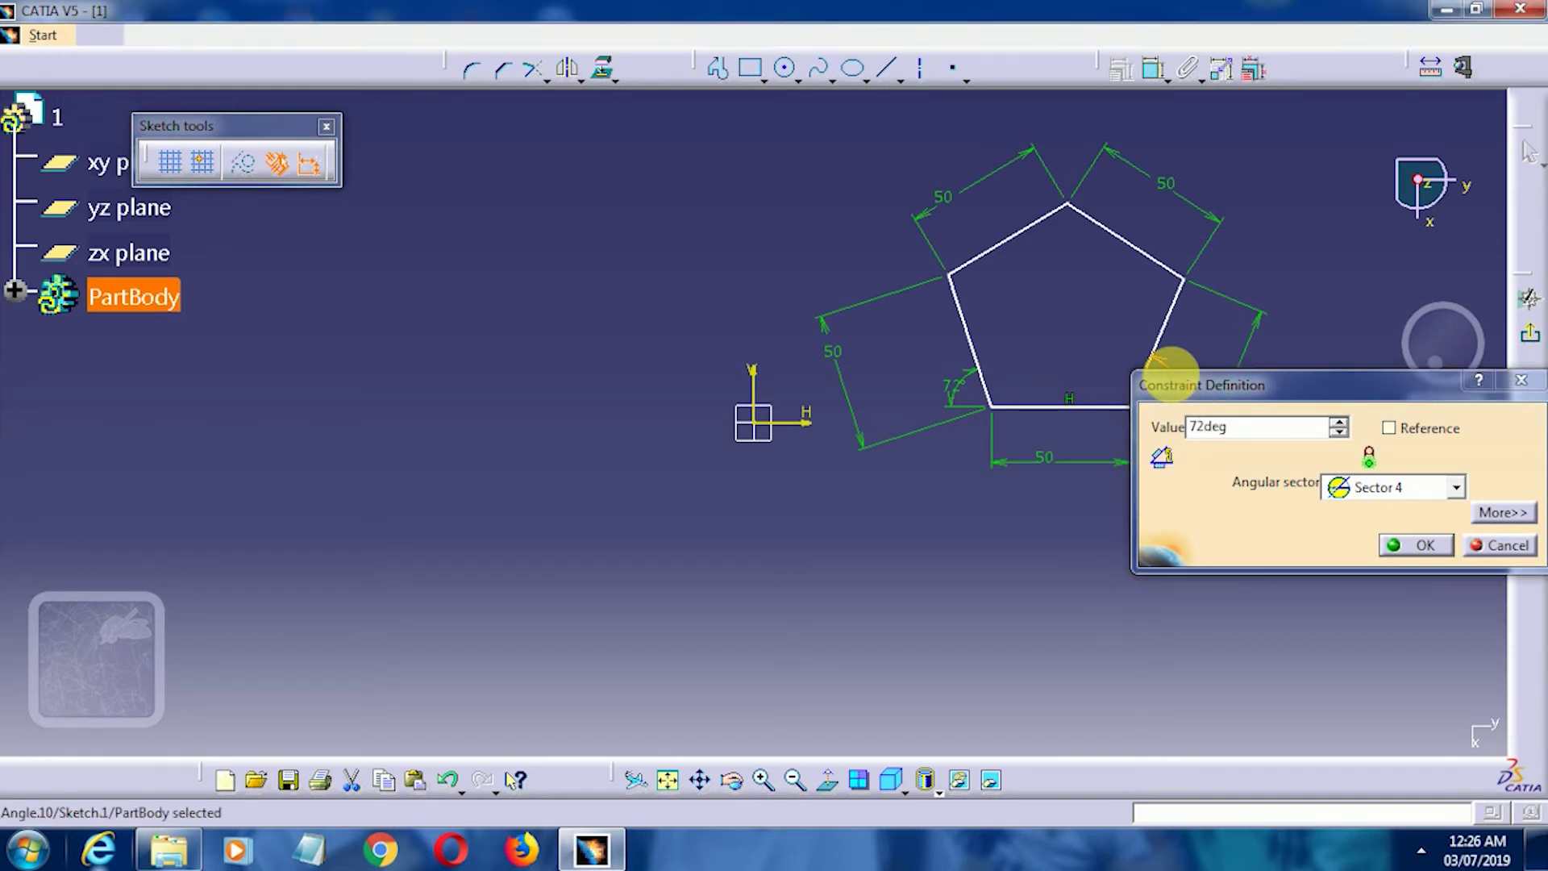
key("Return")
left_click(1252, 255)
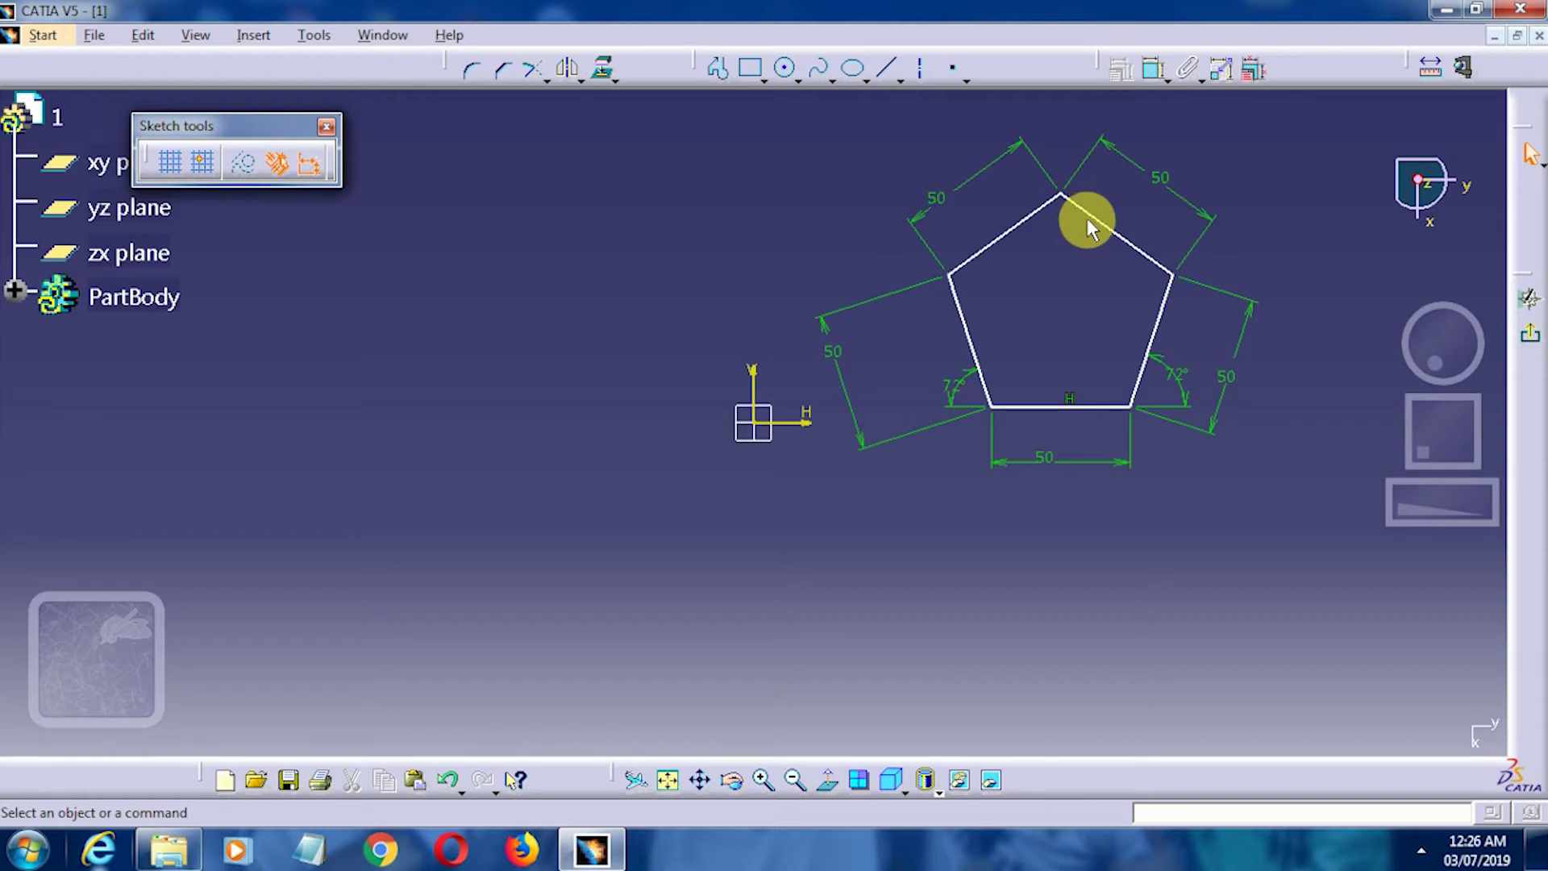
Move the constrained pentagon toward the origin and back out again to test that it keeps its shape
left_click_drag(1099, 218, 1042, 263)
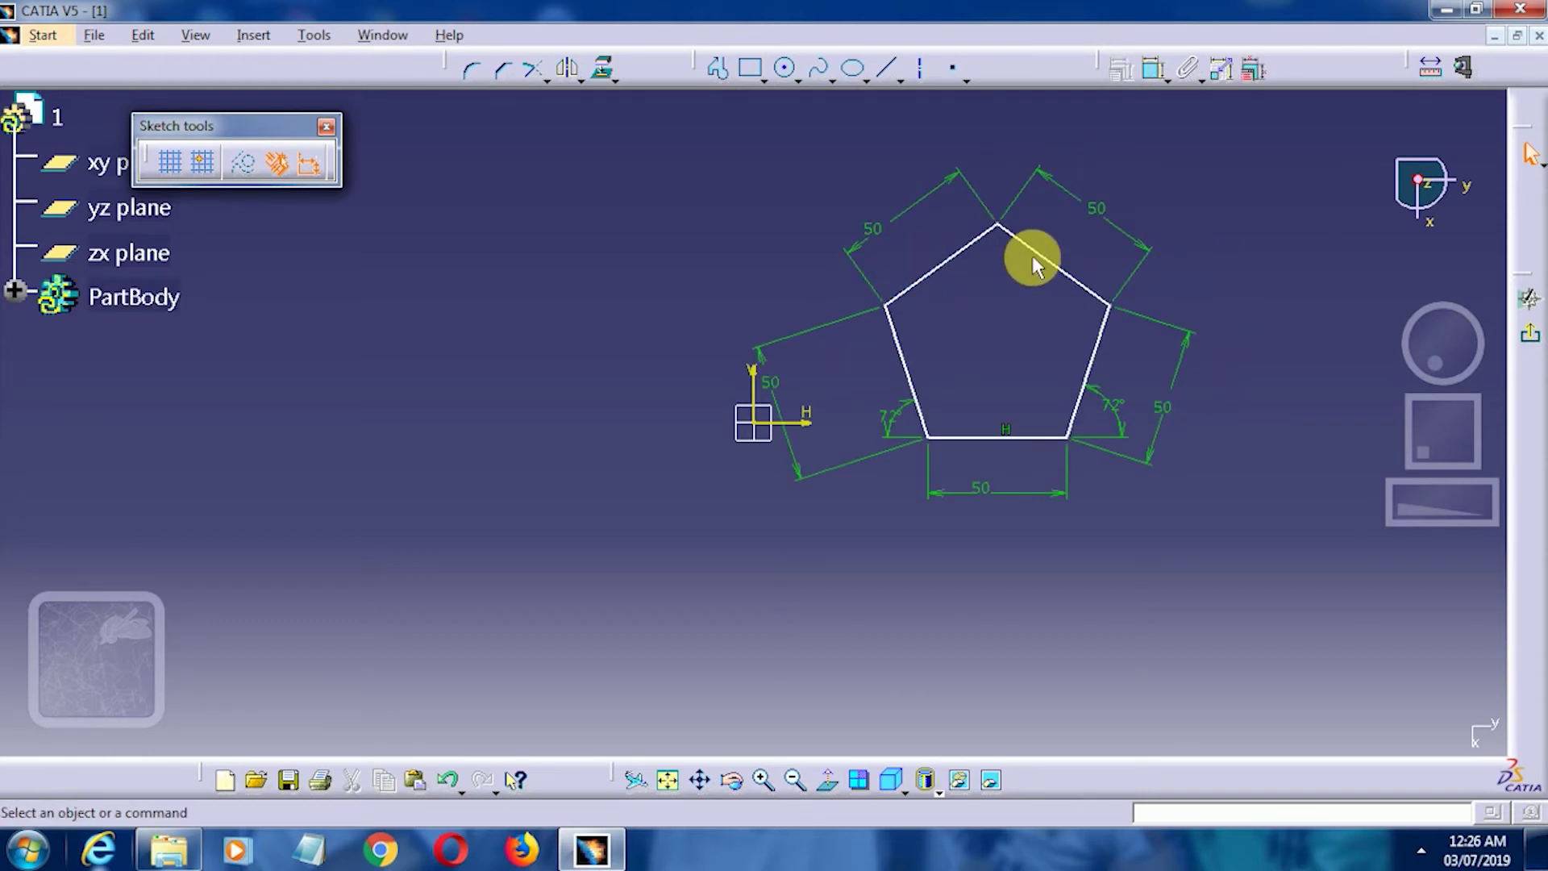
left_click_drag(1032, 255, 1130, 231)
left_click(1258, 145)
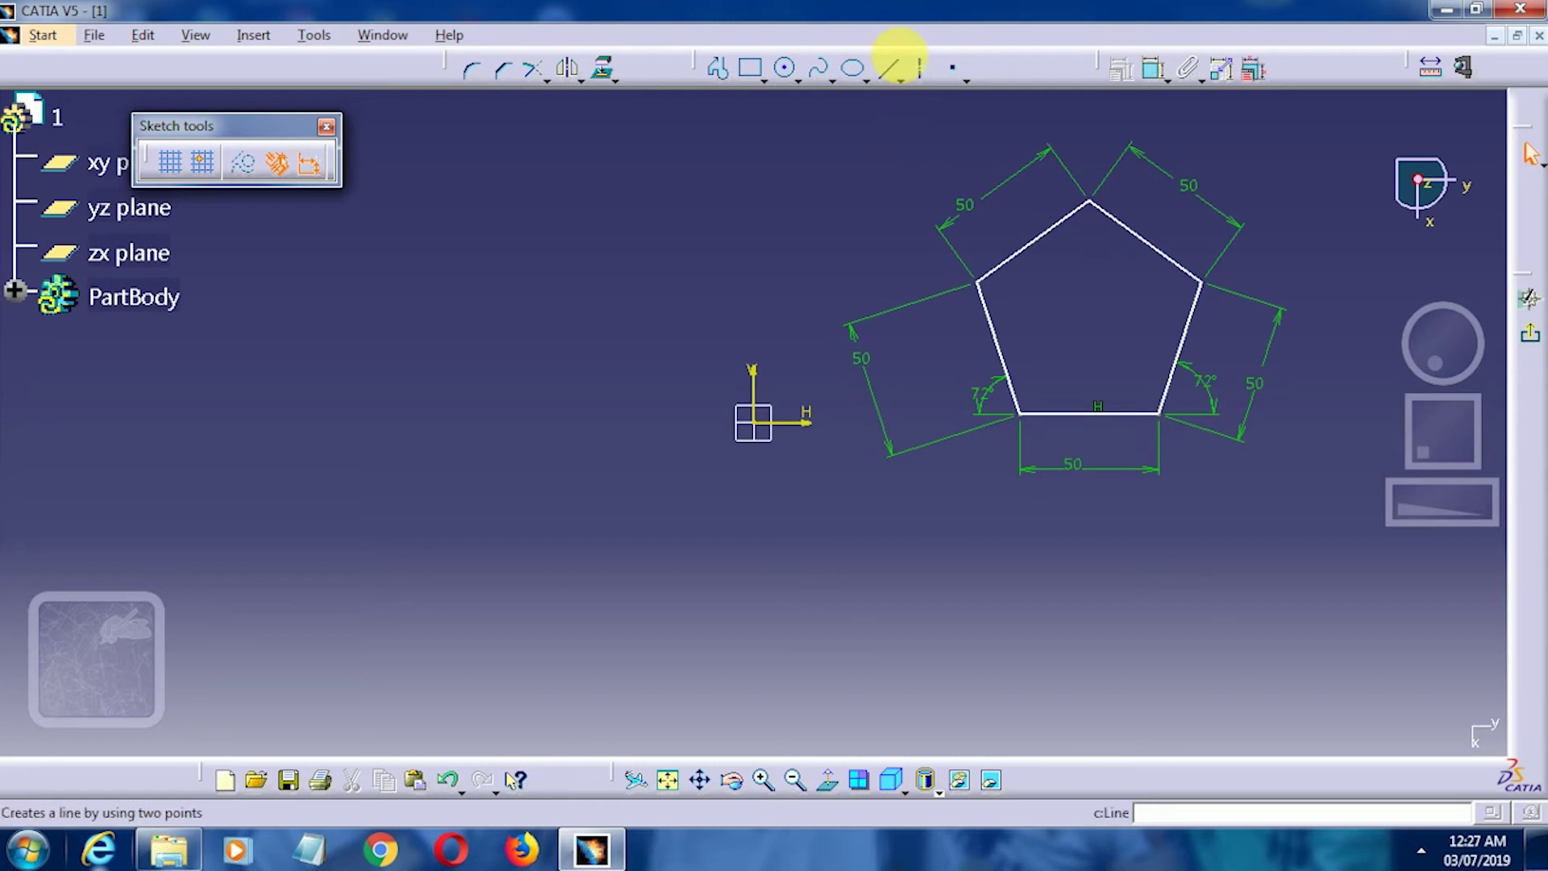
Draw a vertical line from the pentagon's top vertex down to the middle of its base
left_click(892, 68)
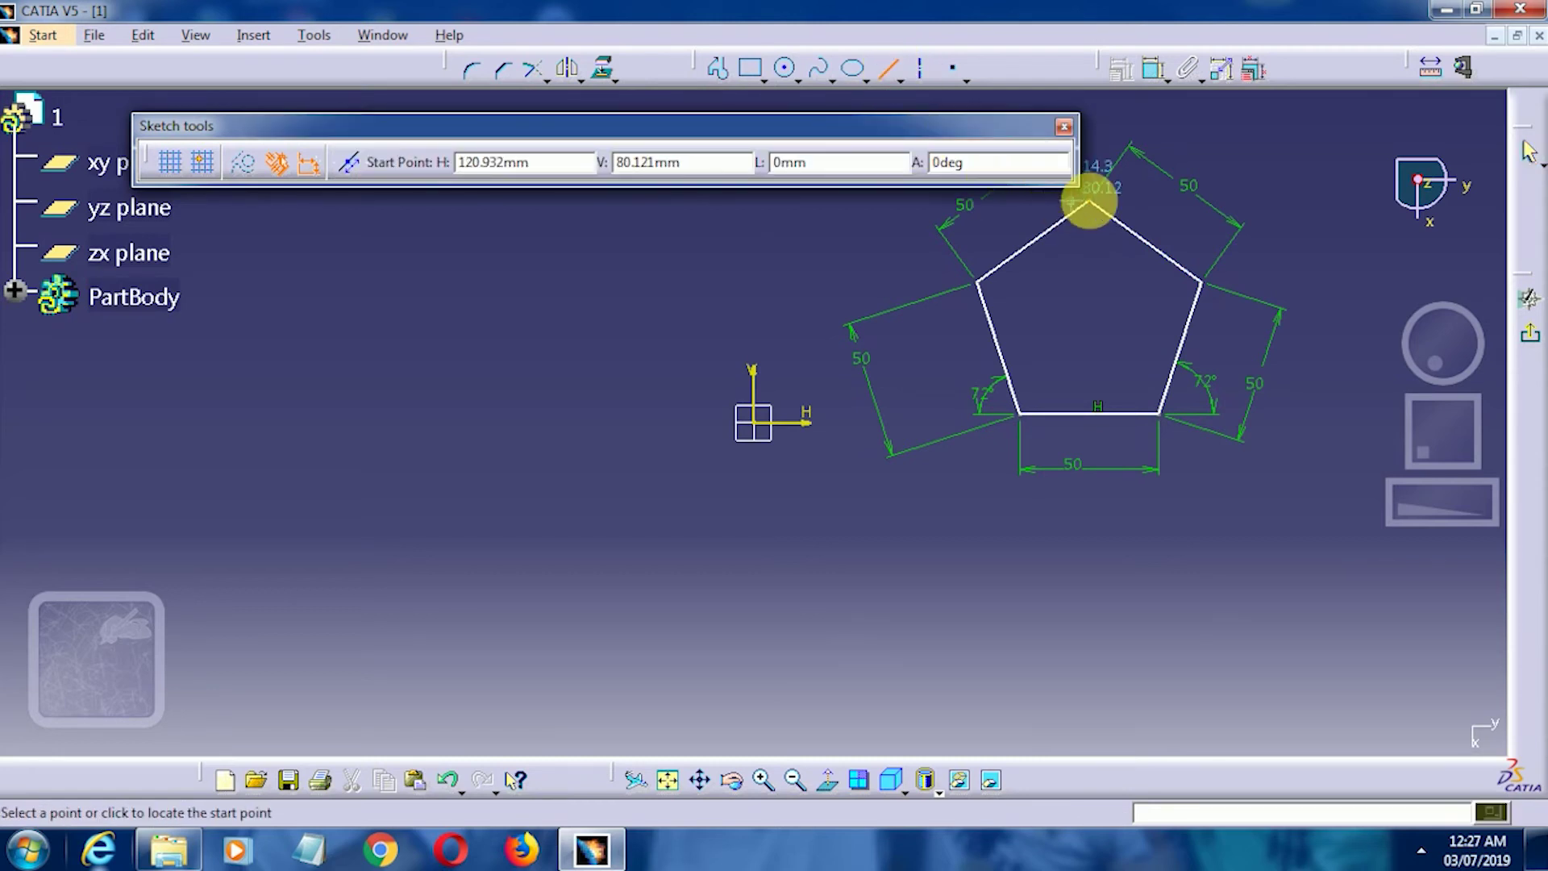
left_click(1090, 202)
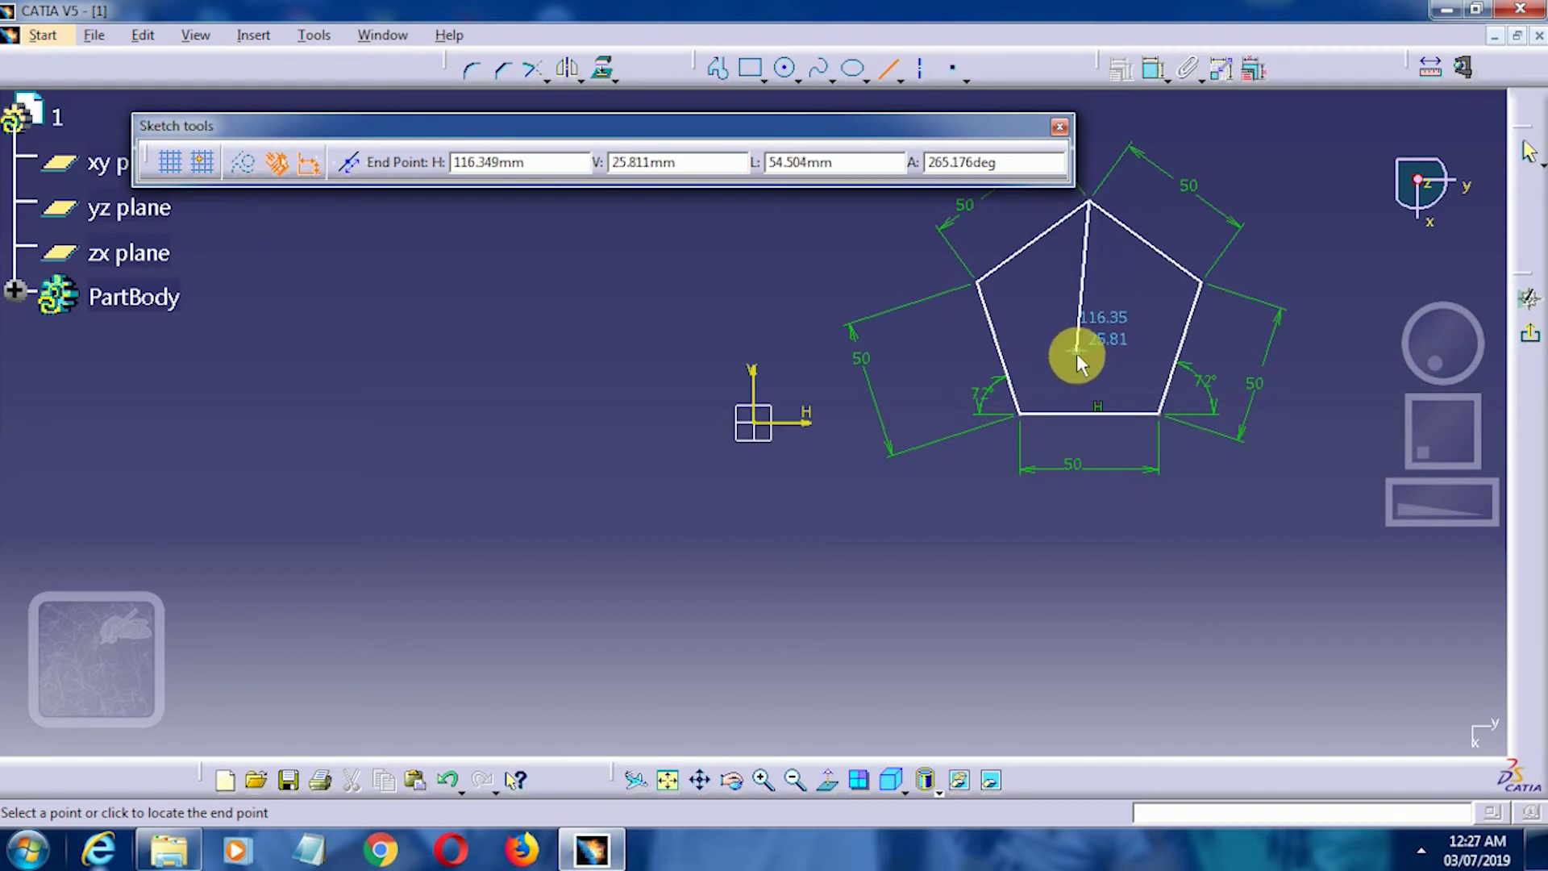
left_click(1094, 415)
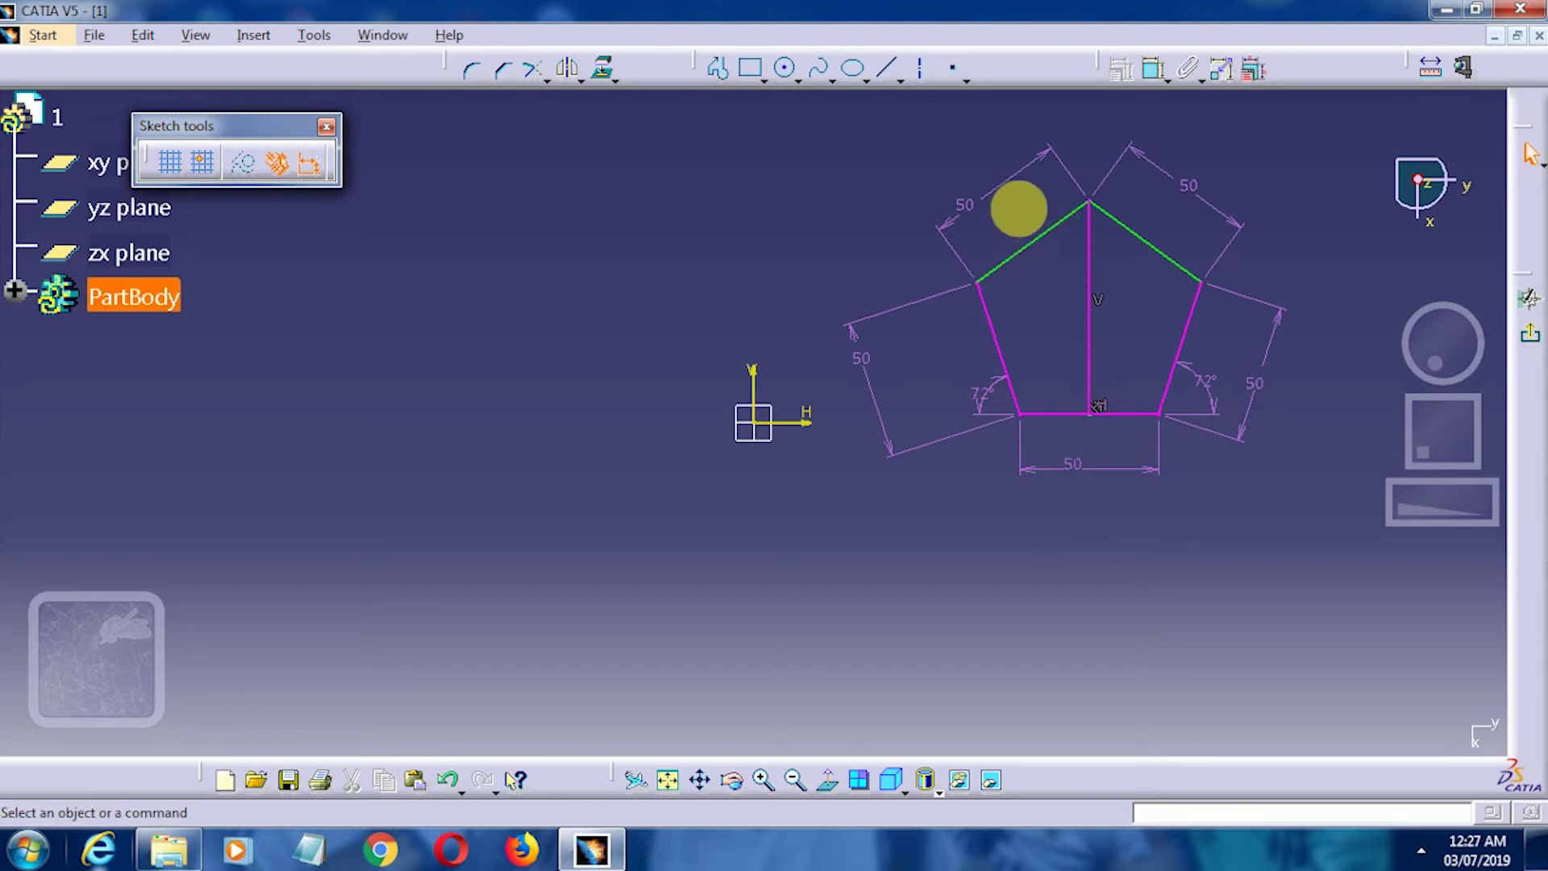
Draw a line about 77 mm long from the pentagon's left vertex to its lower-right side and shift the sketch slightly
left_click(889, 66)
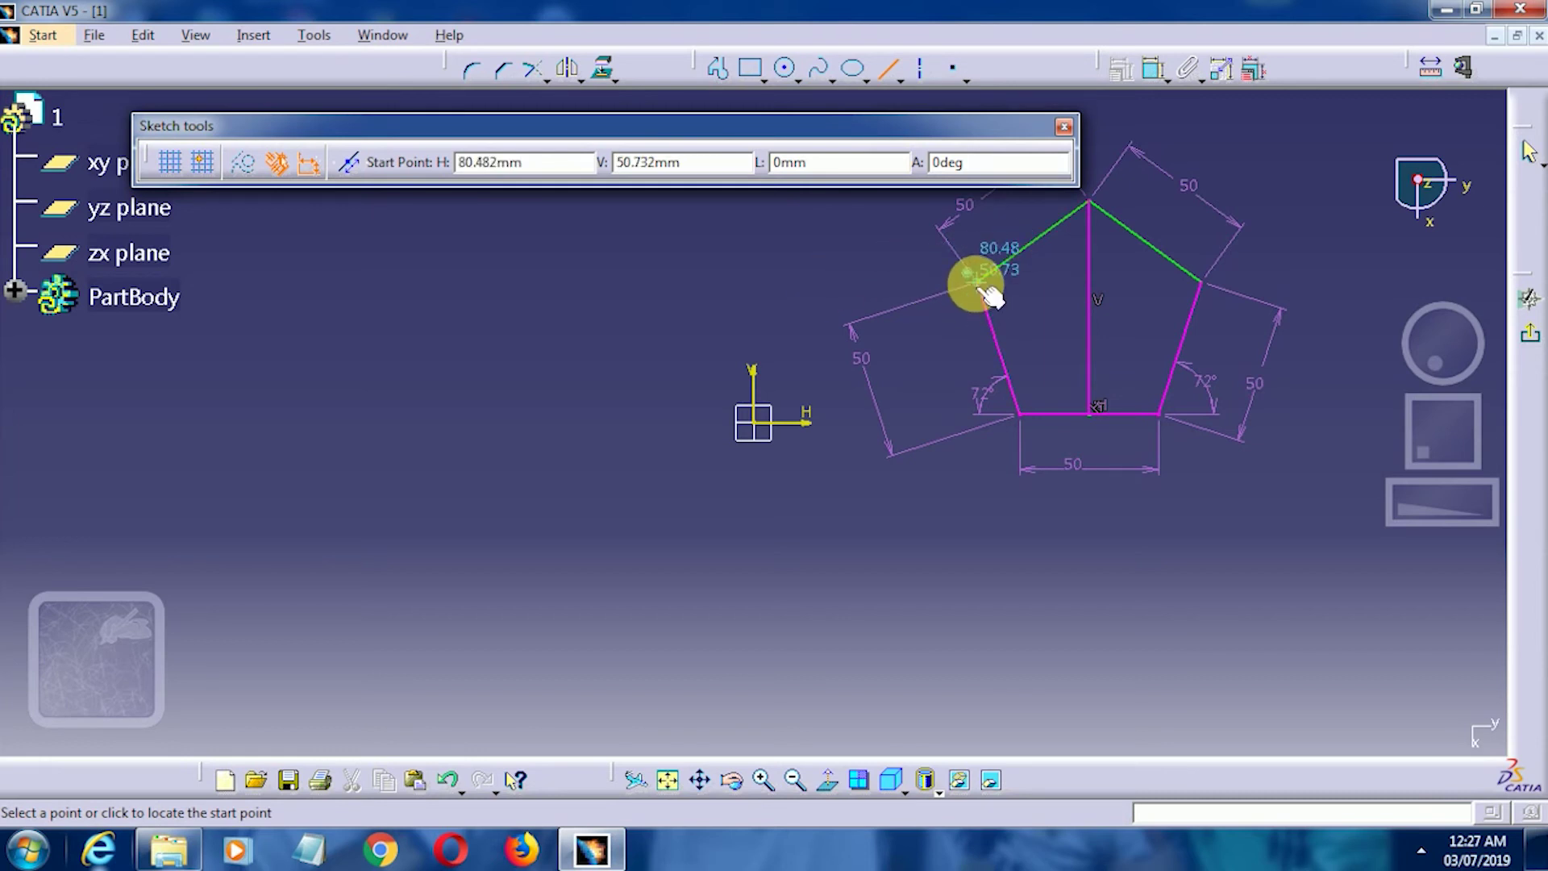
left_click(977, 282)
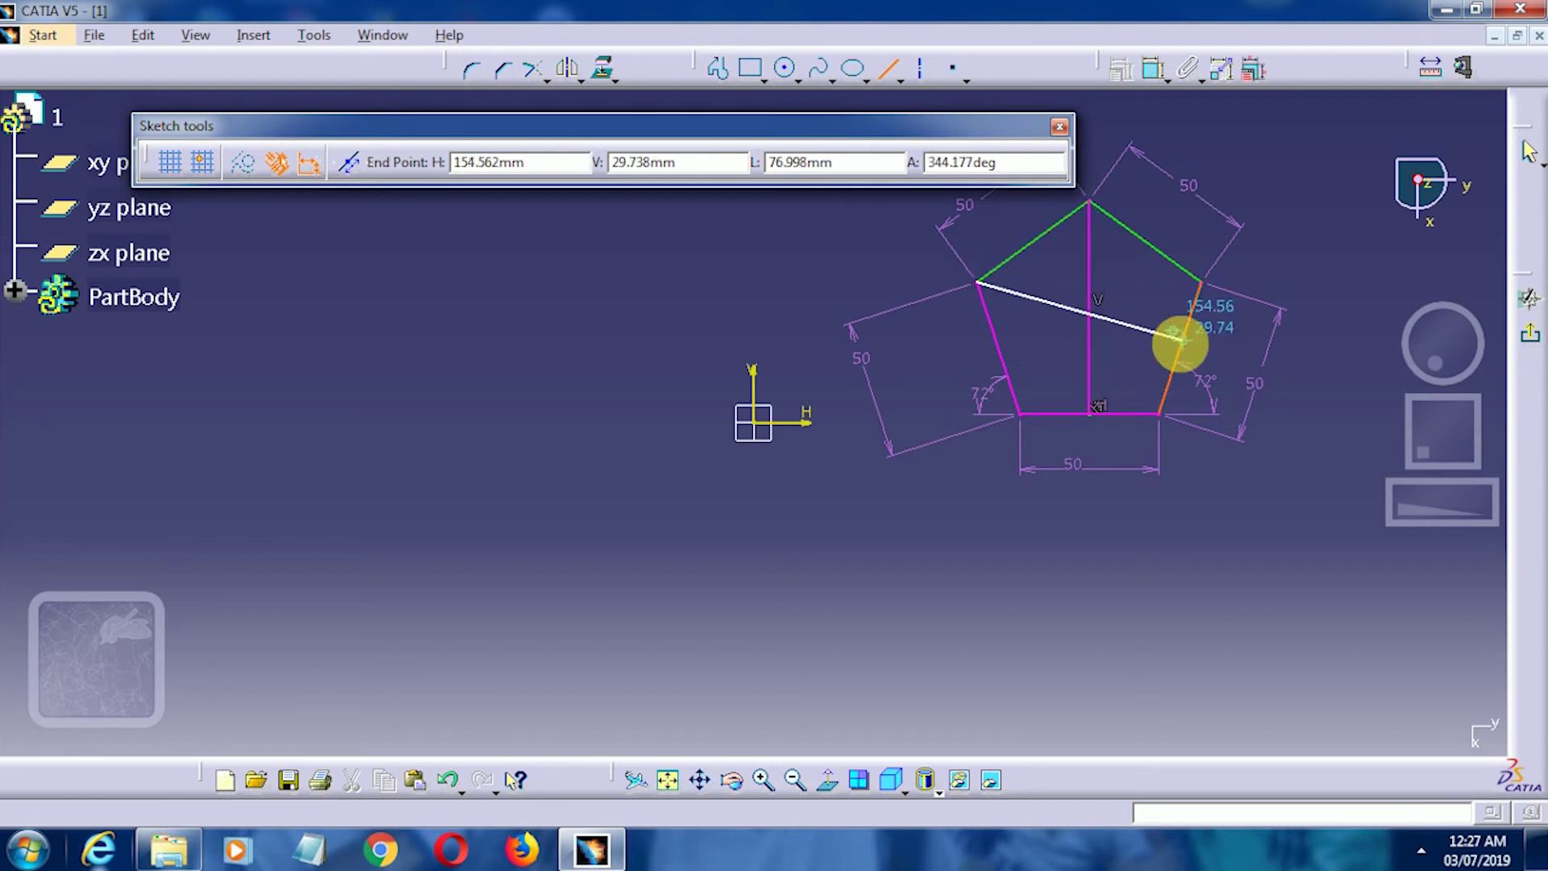
left_click(1184, 340)
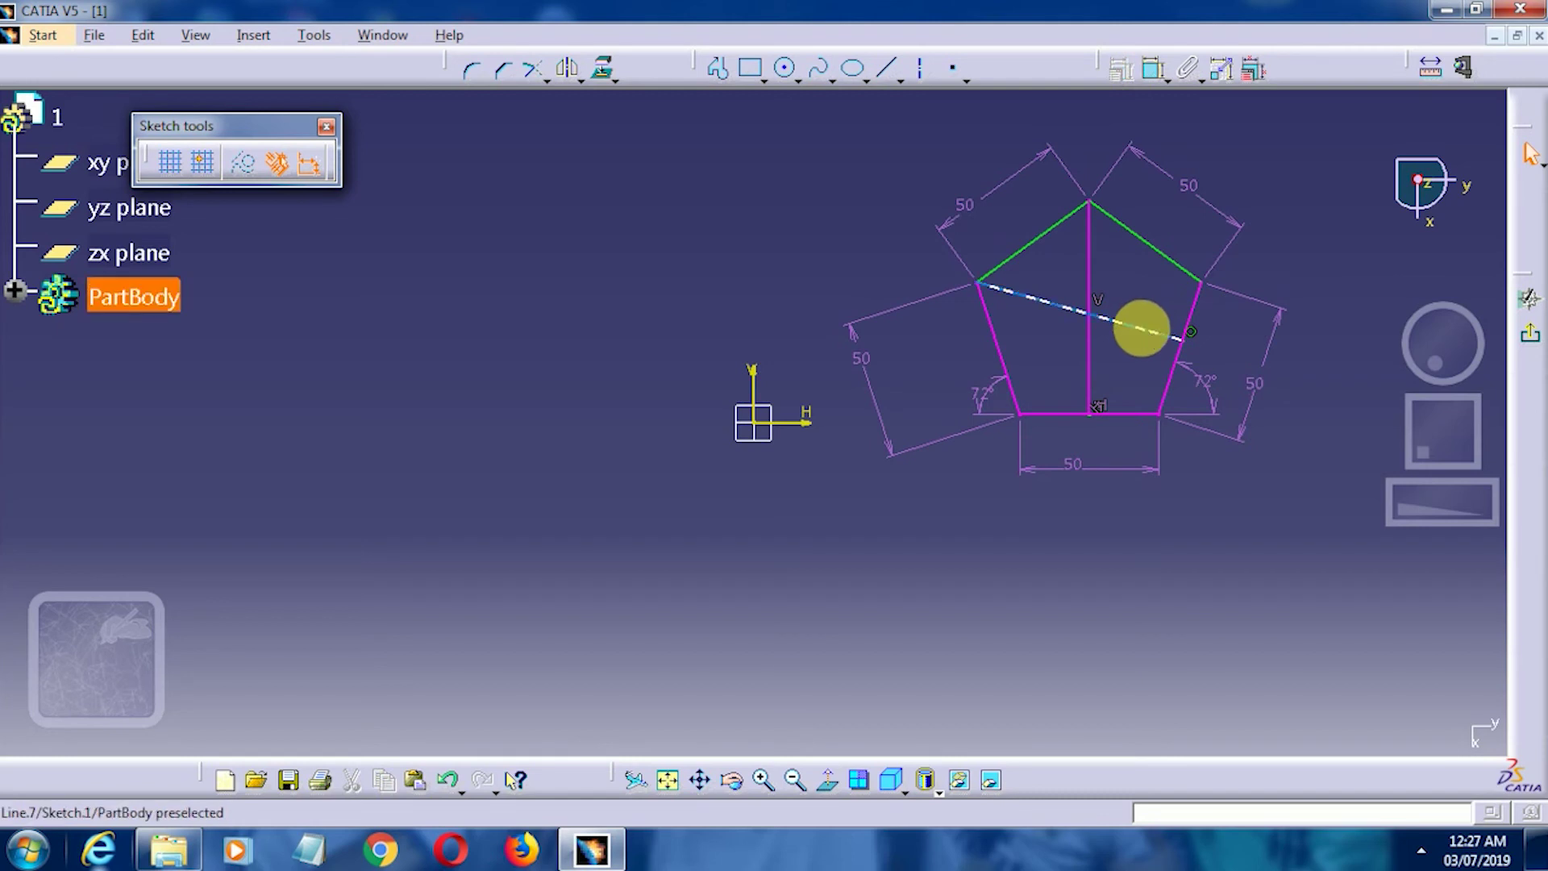
mouse_move(1144, 329)
left_mouse_down()
mouse_move(1148, 316)
mouse_move(1141, 353)
left_mouse_up()
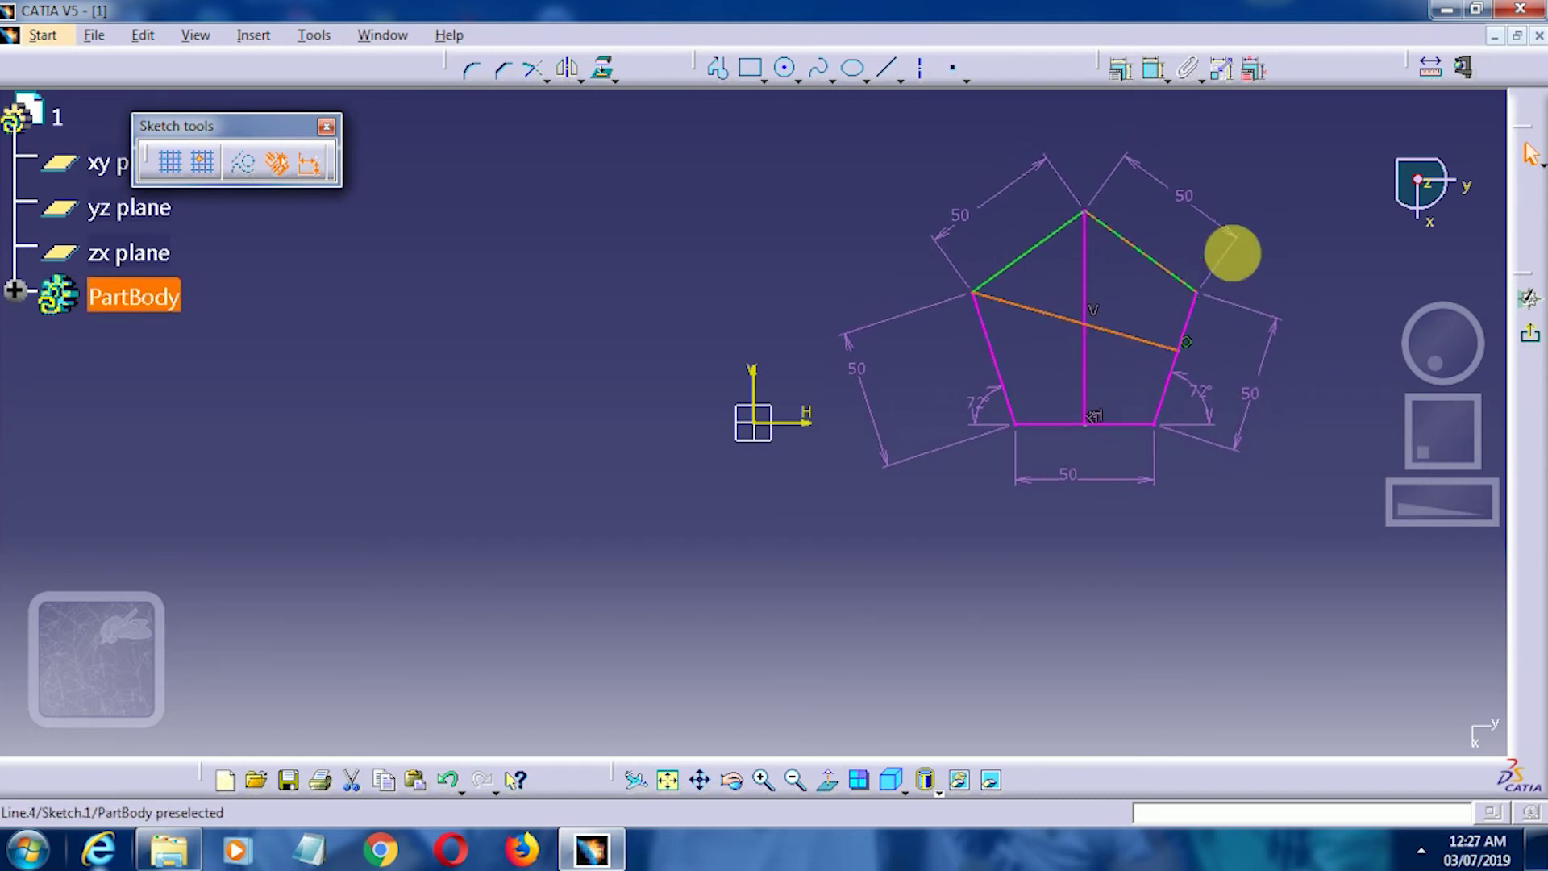
left_click(1261, 186)
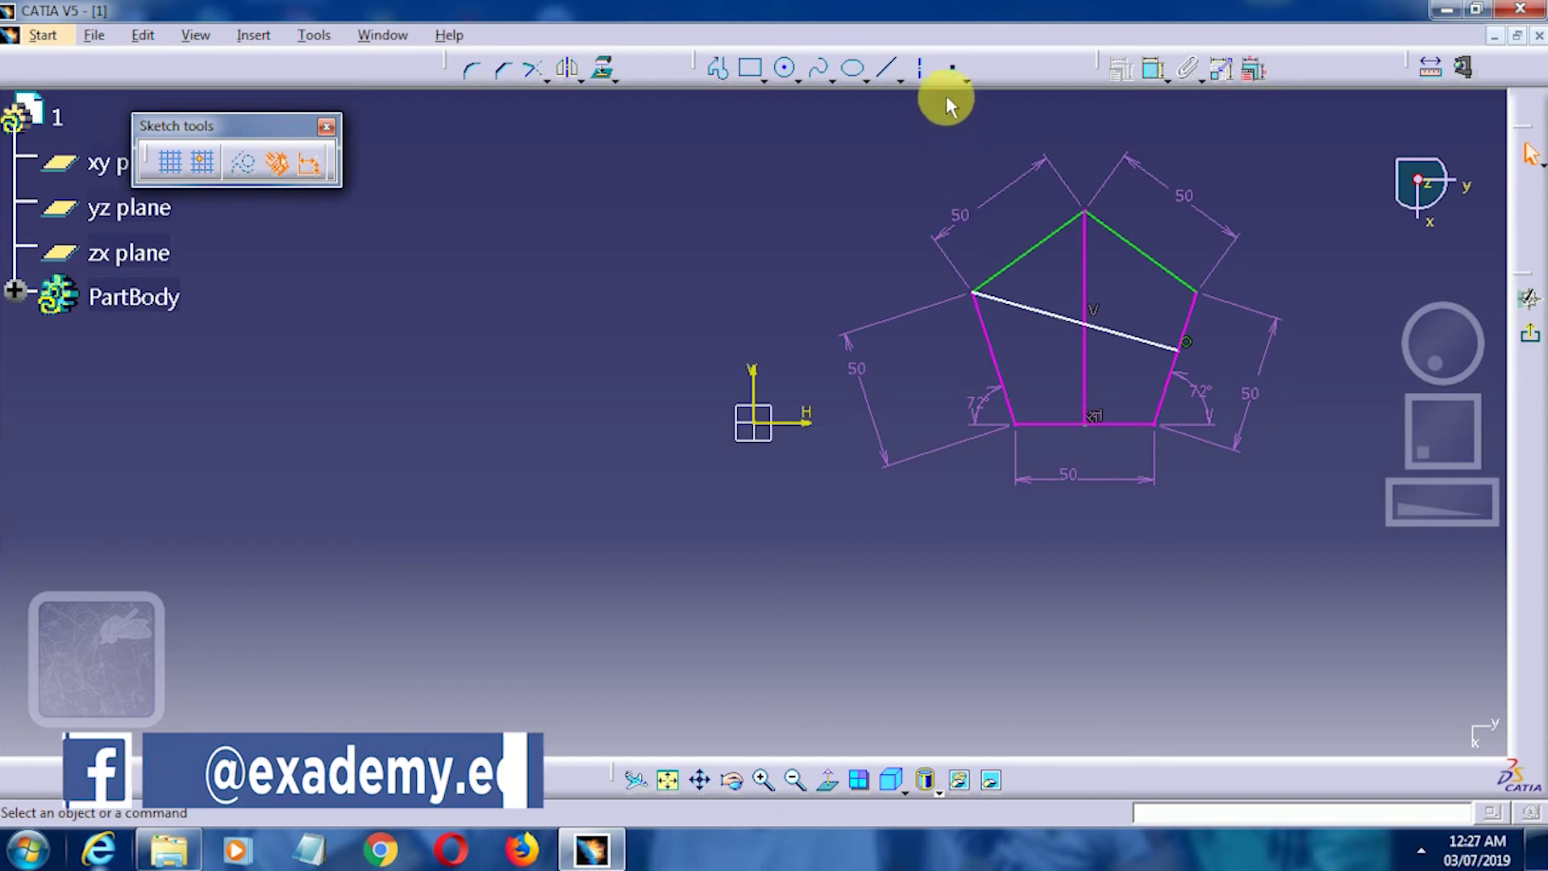
Place a point where the two construction lines cross inside the pentagon, and delete both lines
left_click(955, 68)
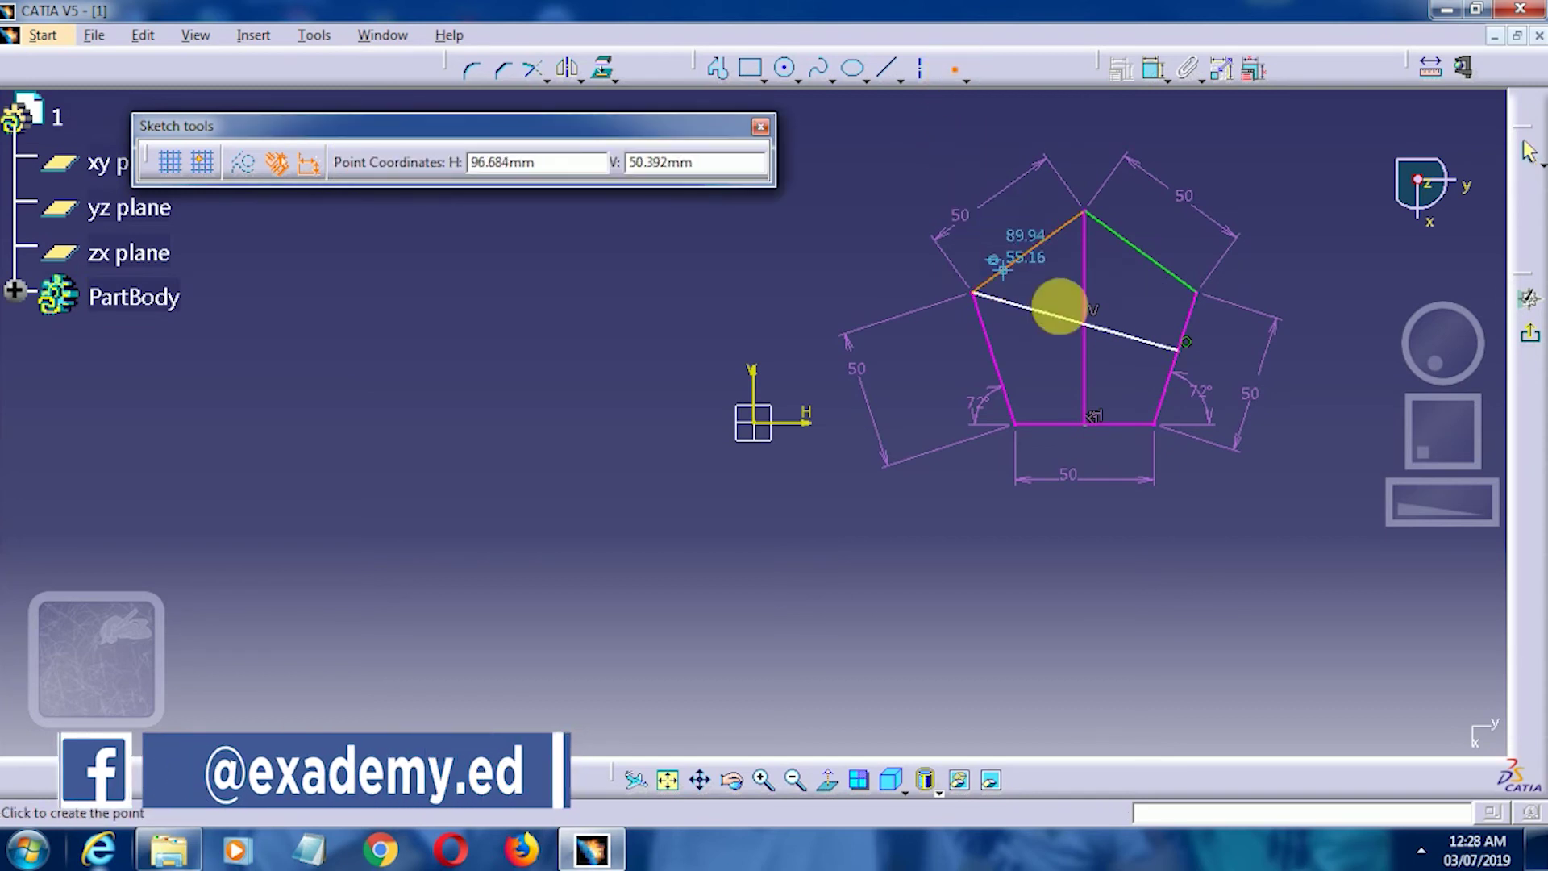
left_click(1089, 327)
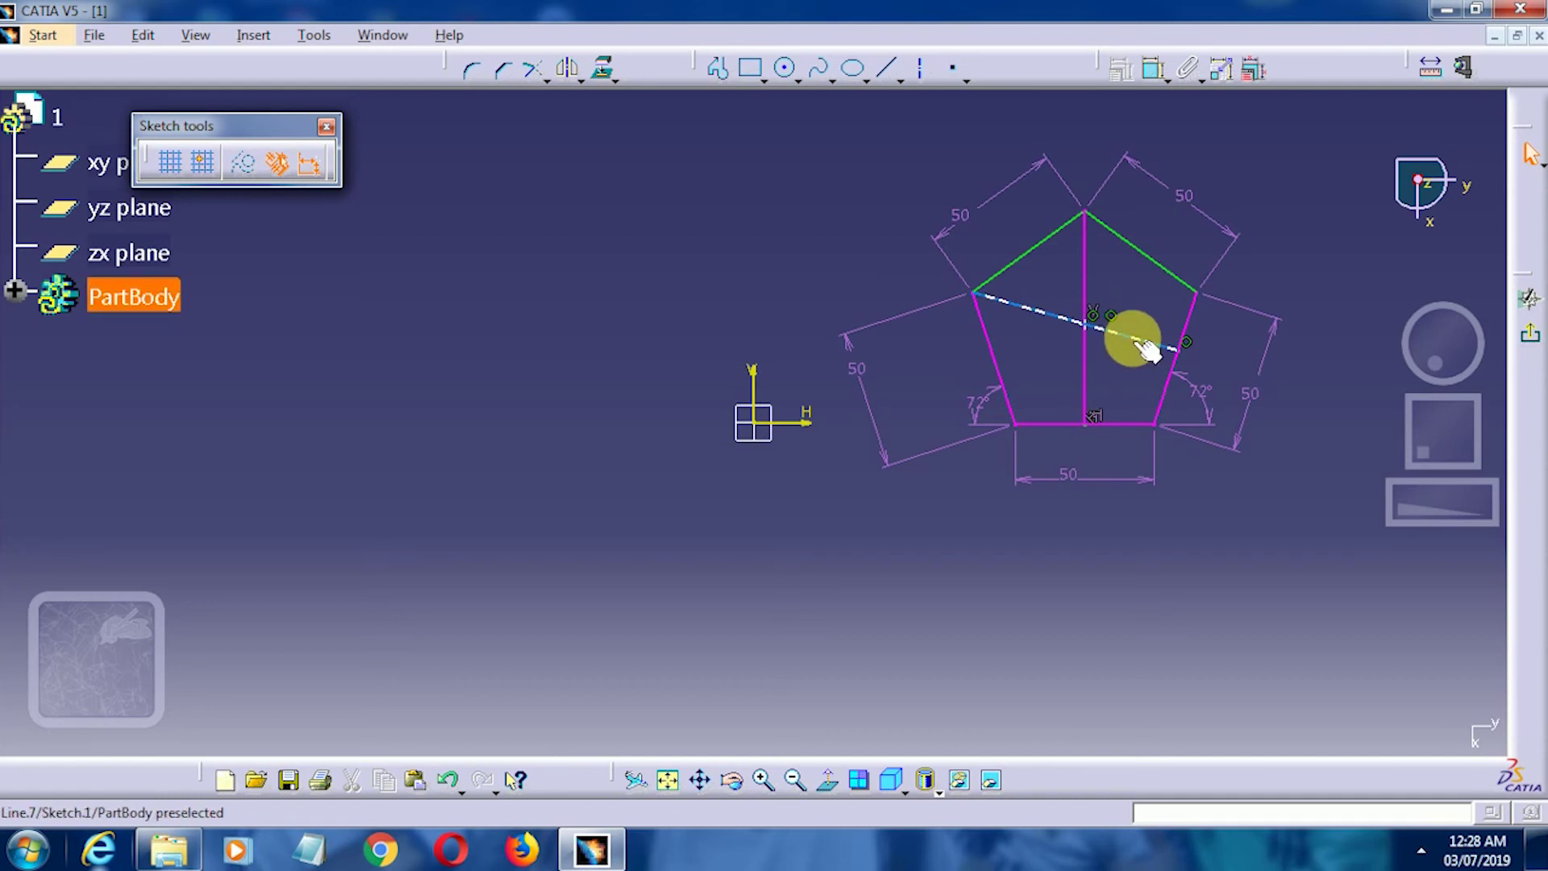
right_click(1137, 339)
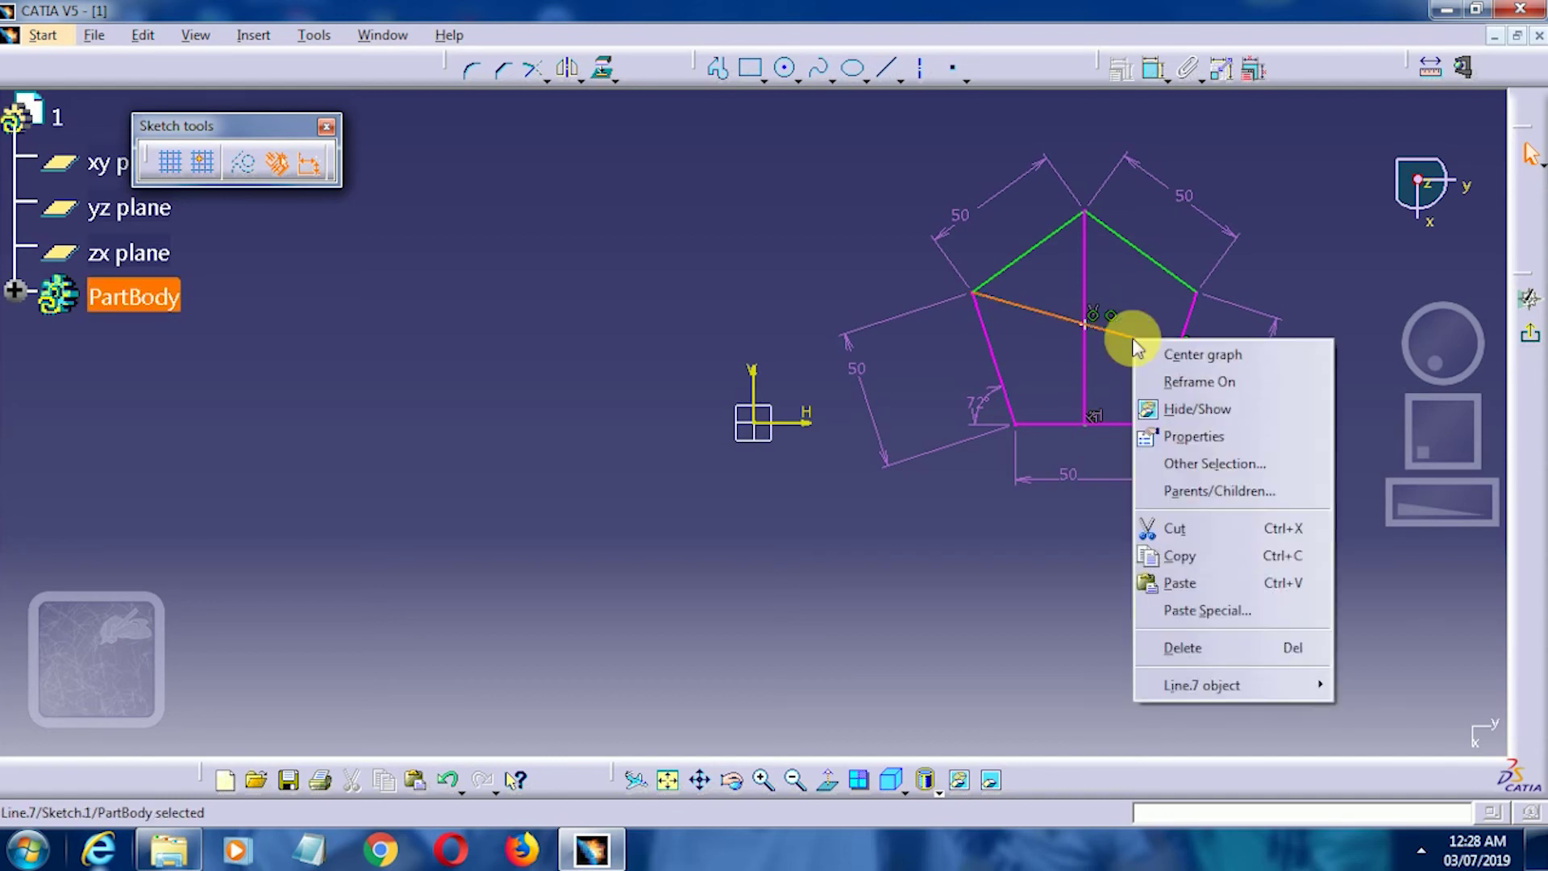
left_click(1197, 651)
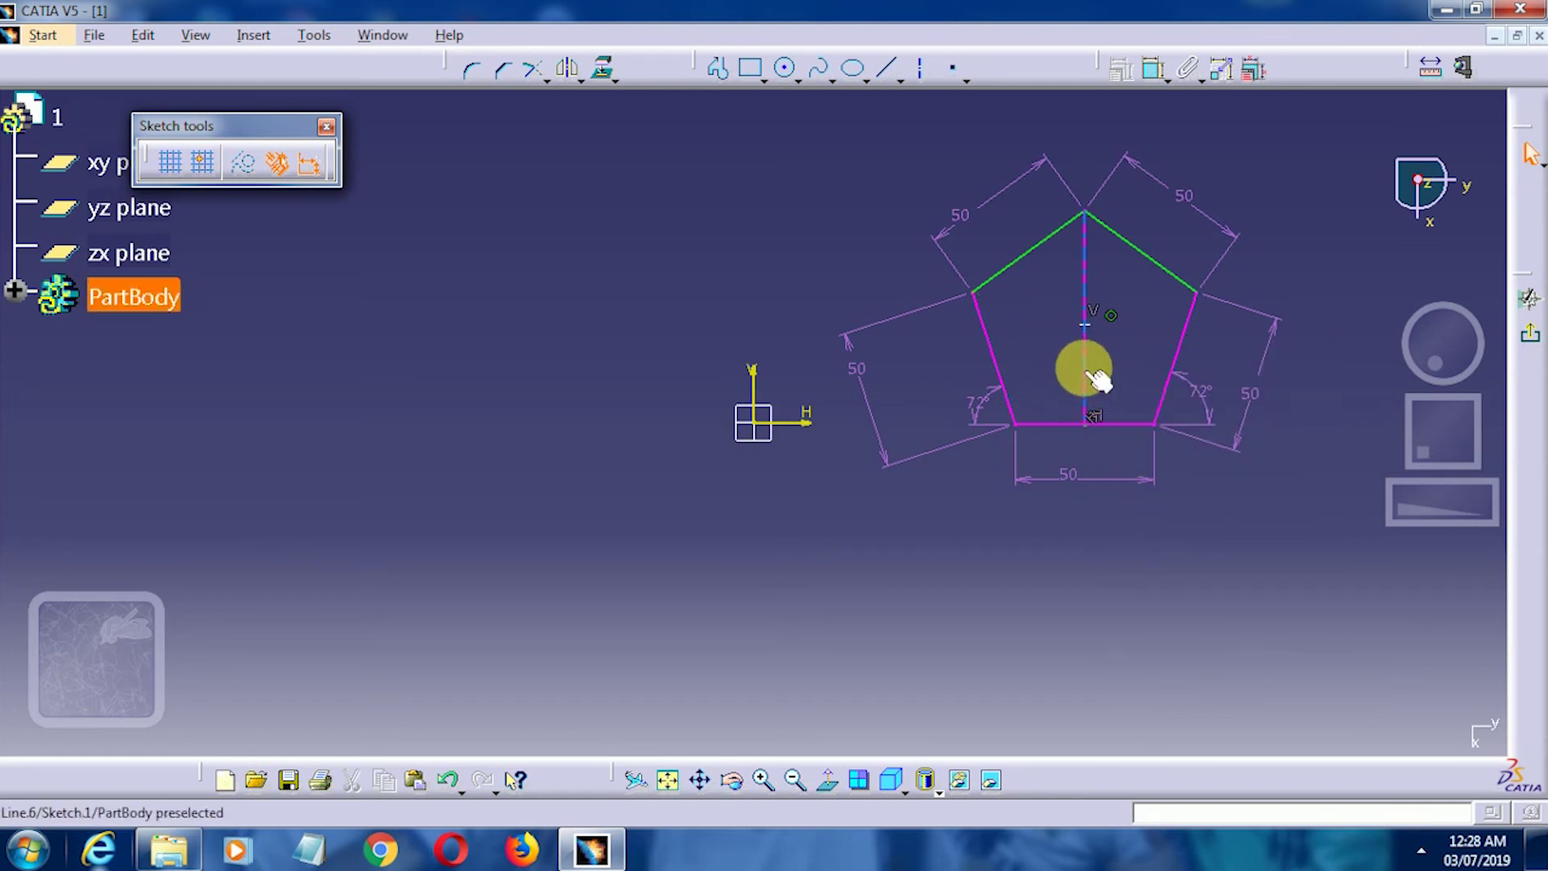
right_click(1084, 355)
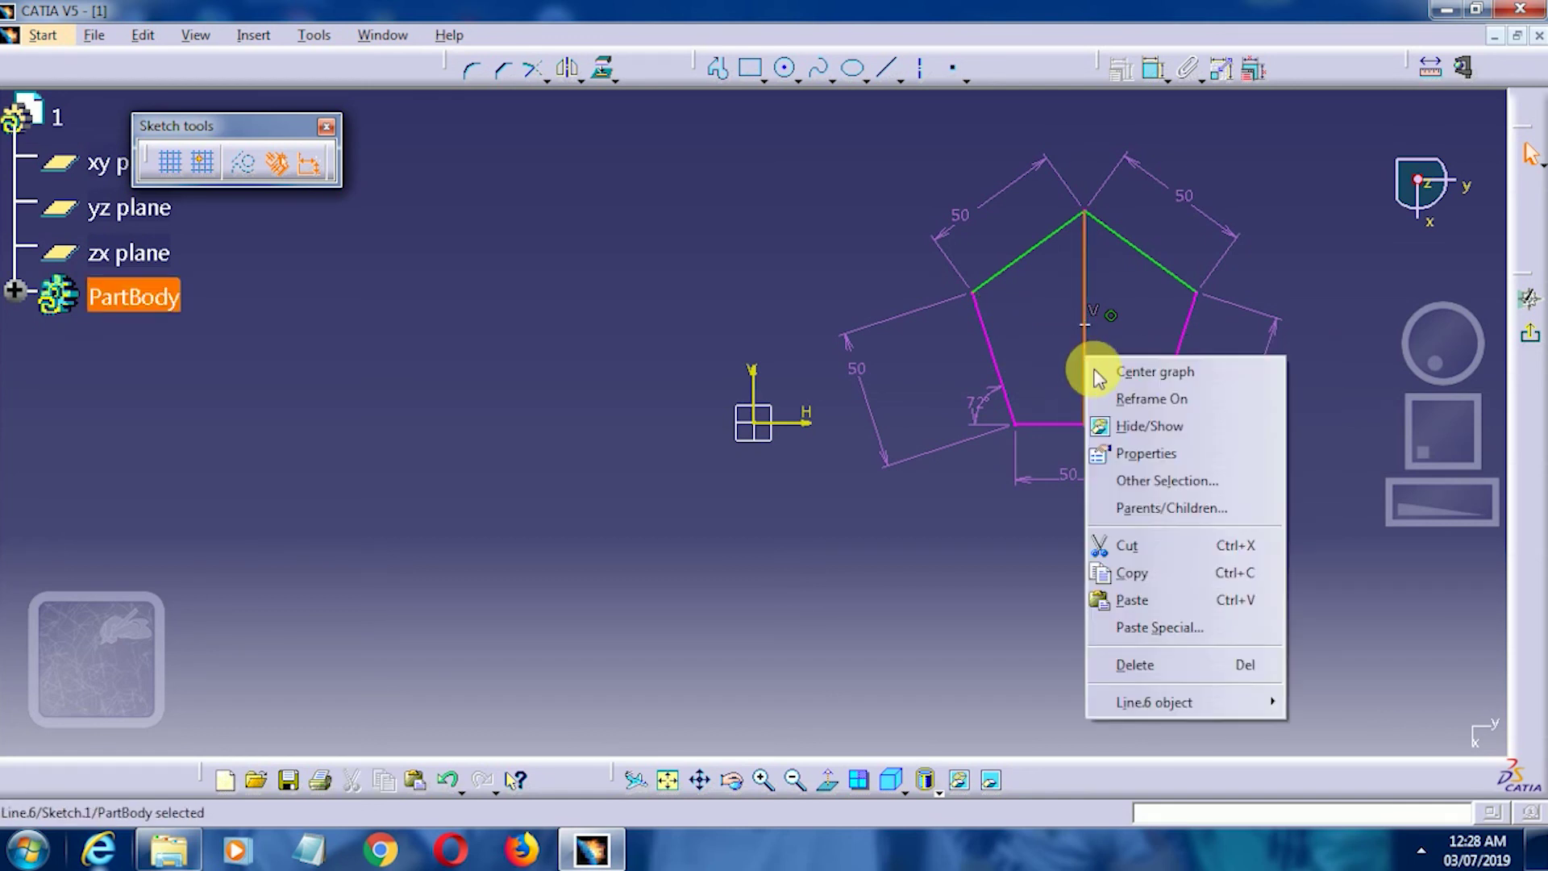
left_click(1137, 663)
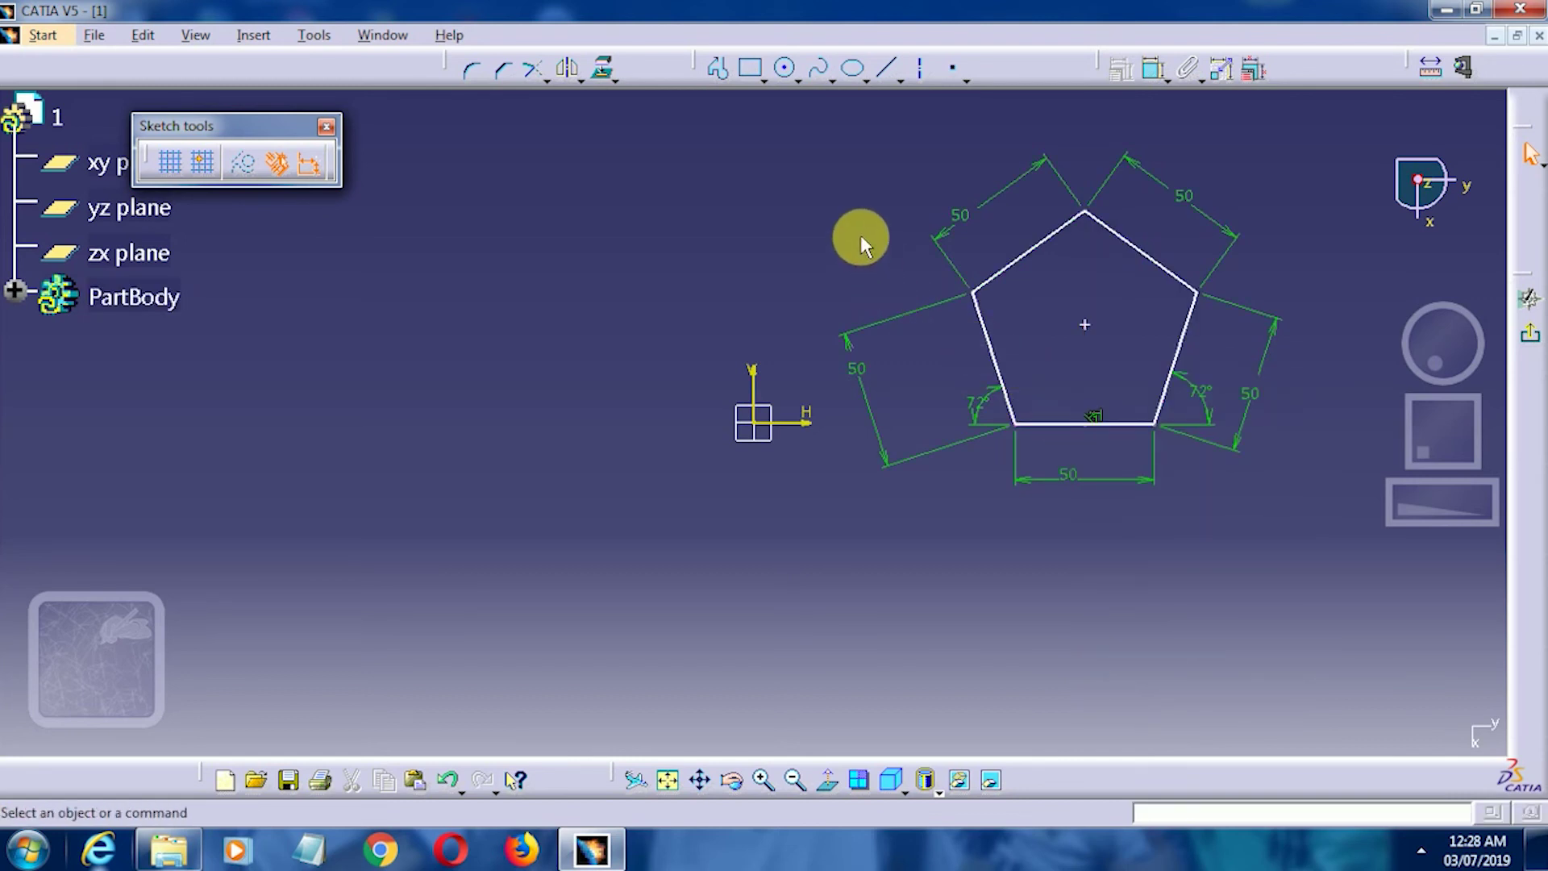
Dimension the center point's distances from the pentagon's base and from its upper-right side, and shift the pentagon slightly toward the origin
left_click(1155, 72)
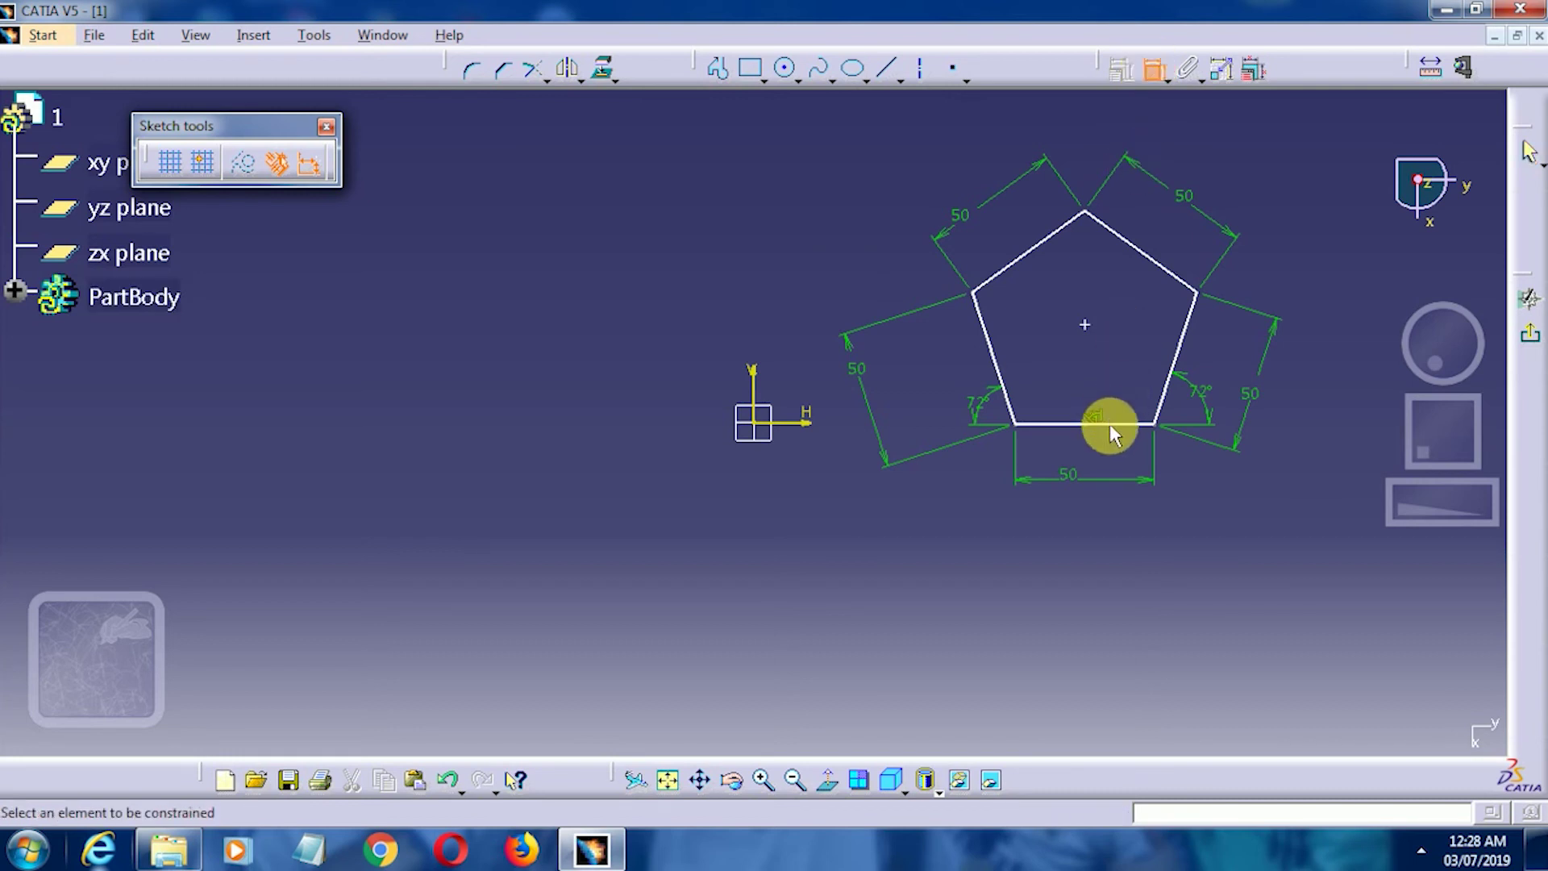
left_click(1120, 428)
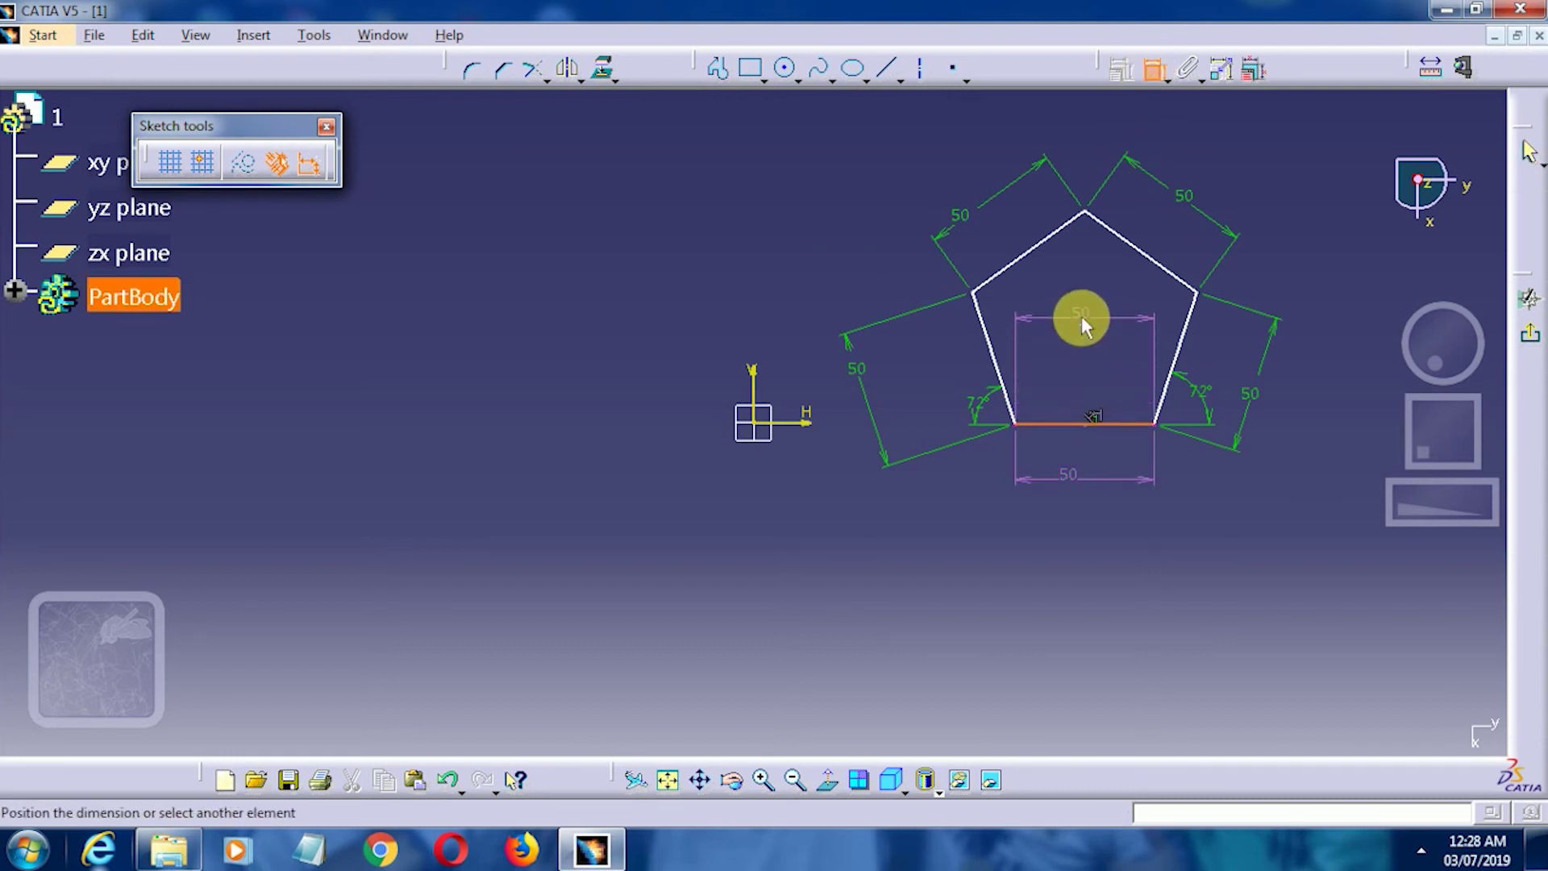
left_click(1092, 326)
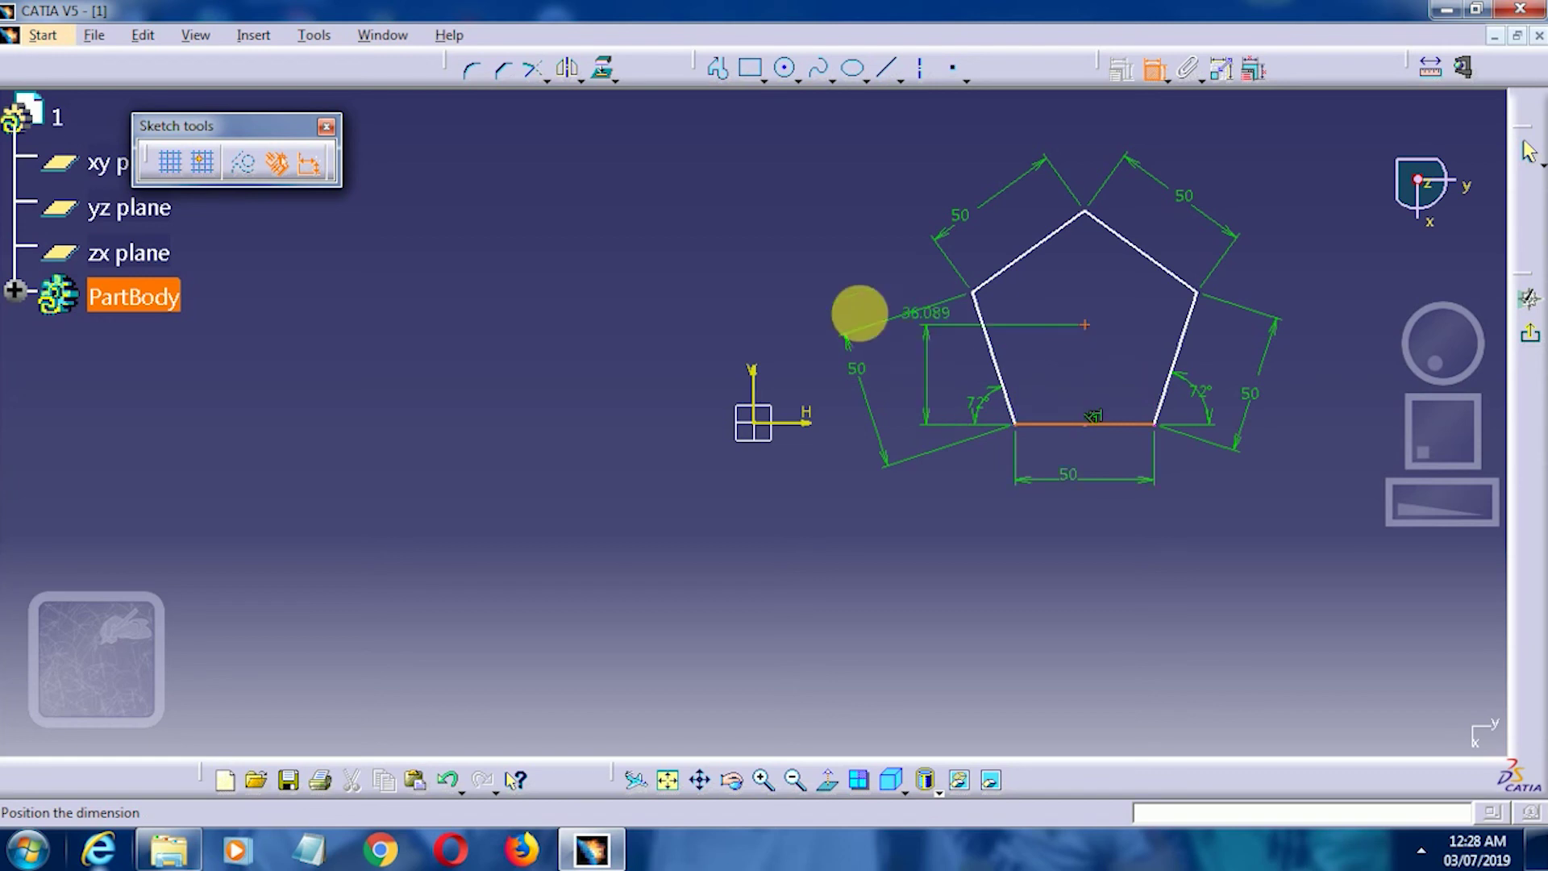
left_click(750, 282)
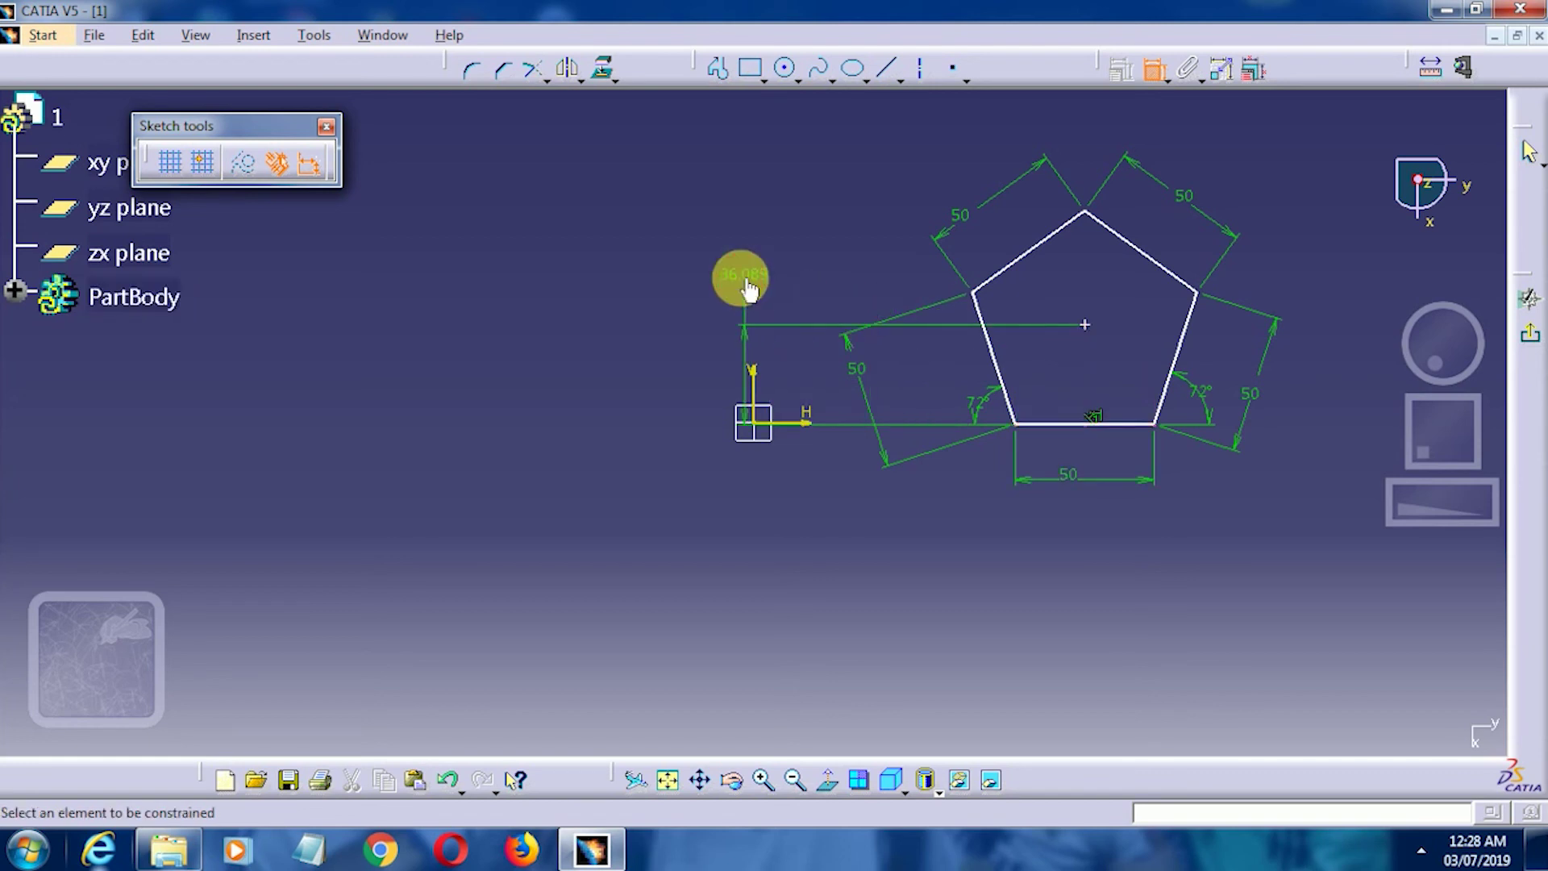
left_click(1131, 247)
left_click(1089, 325)
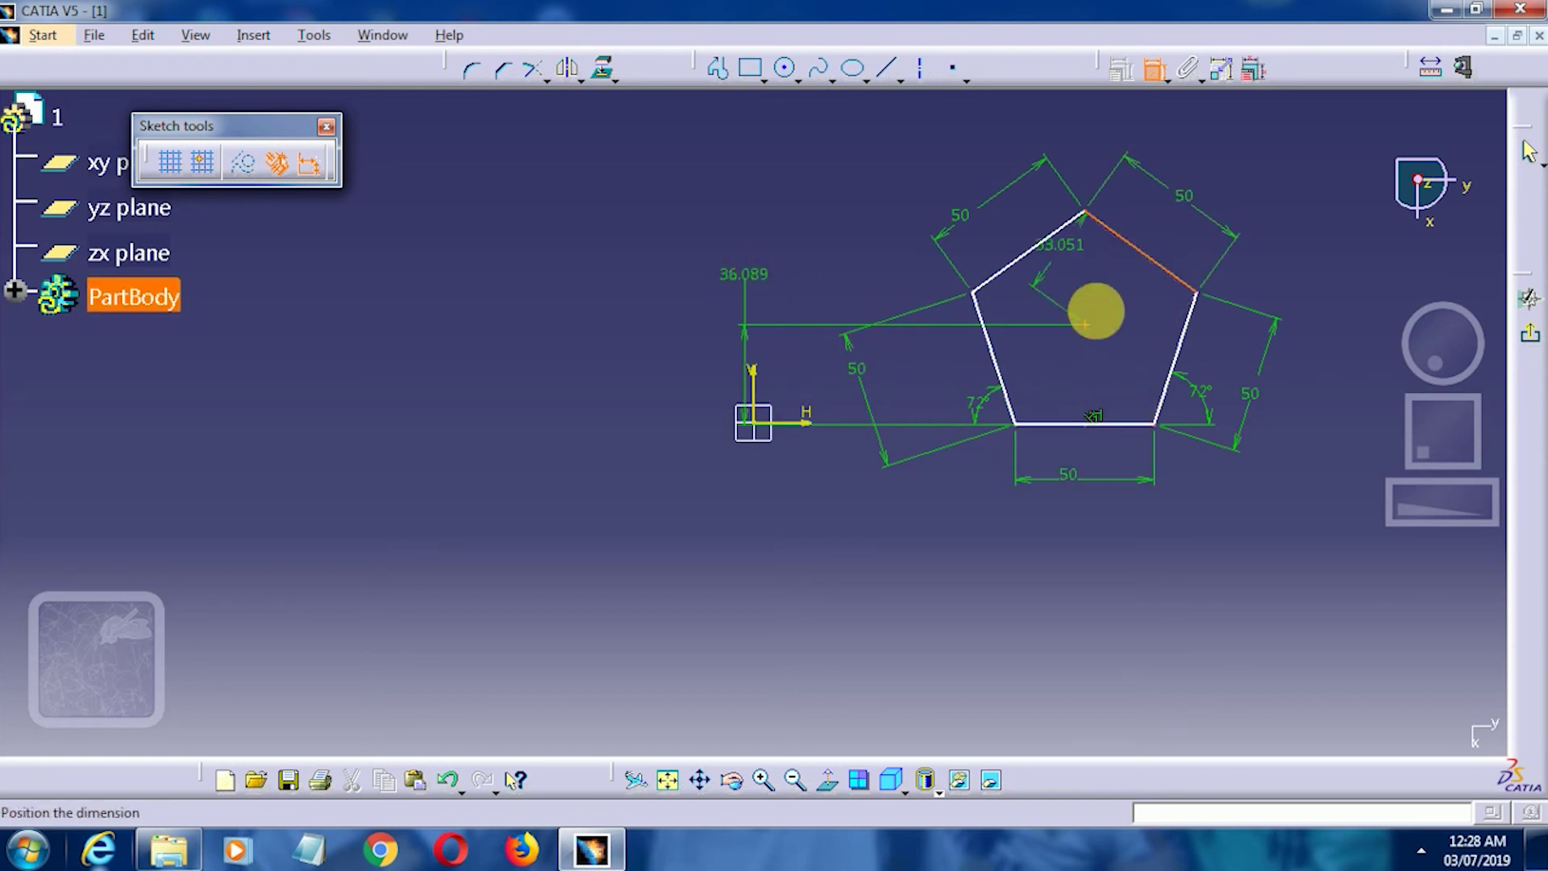
left_click(928, 142)
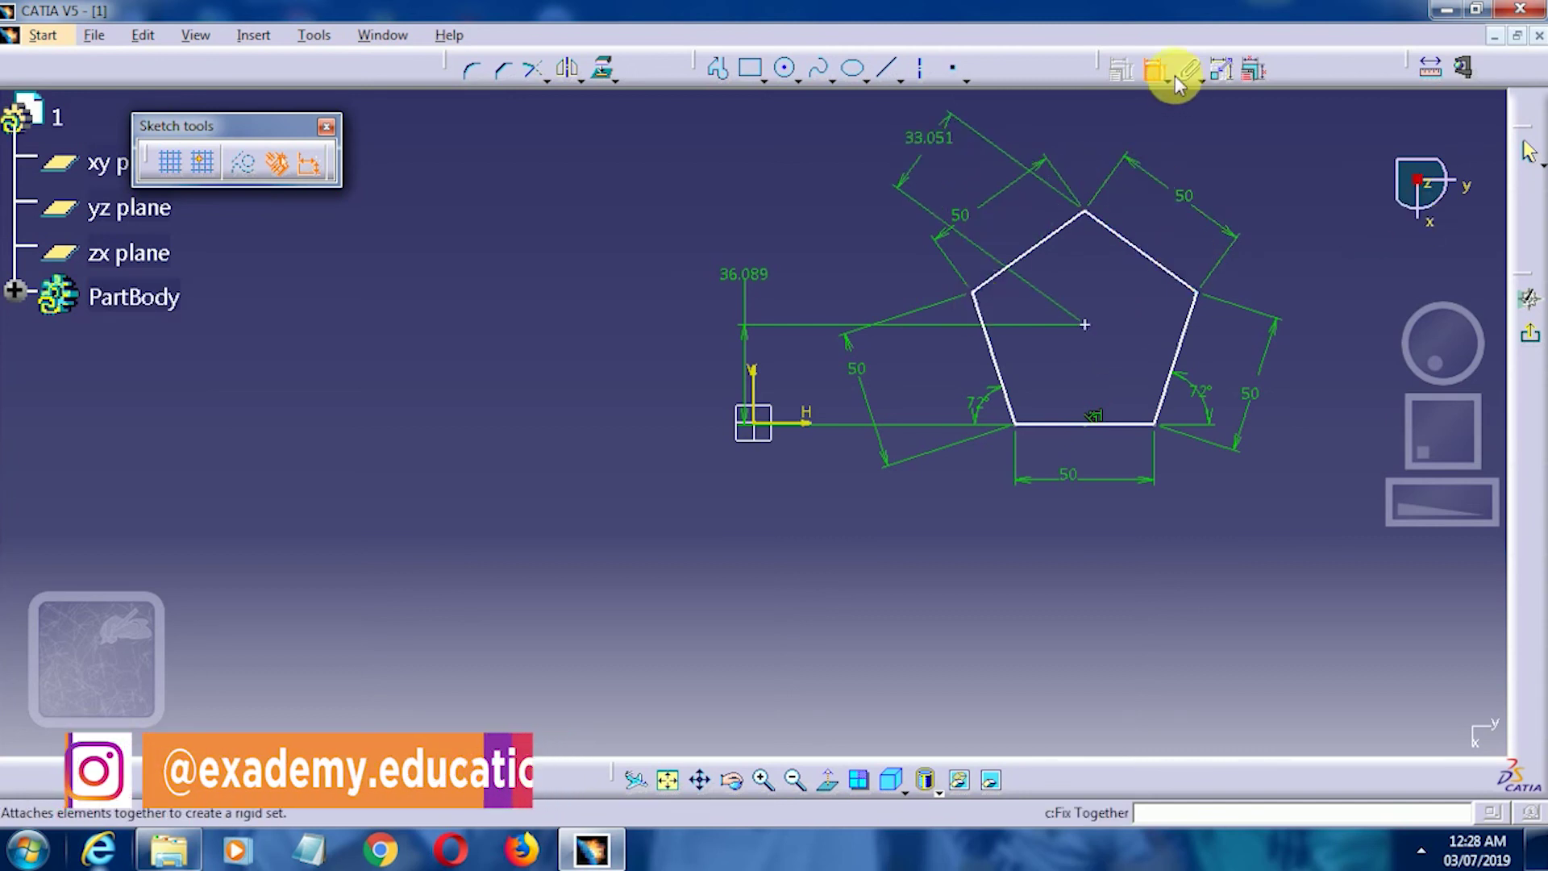
left_click(1153, 69)
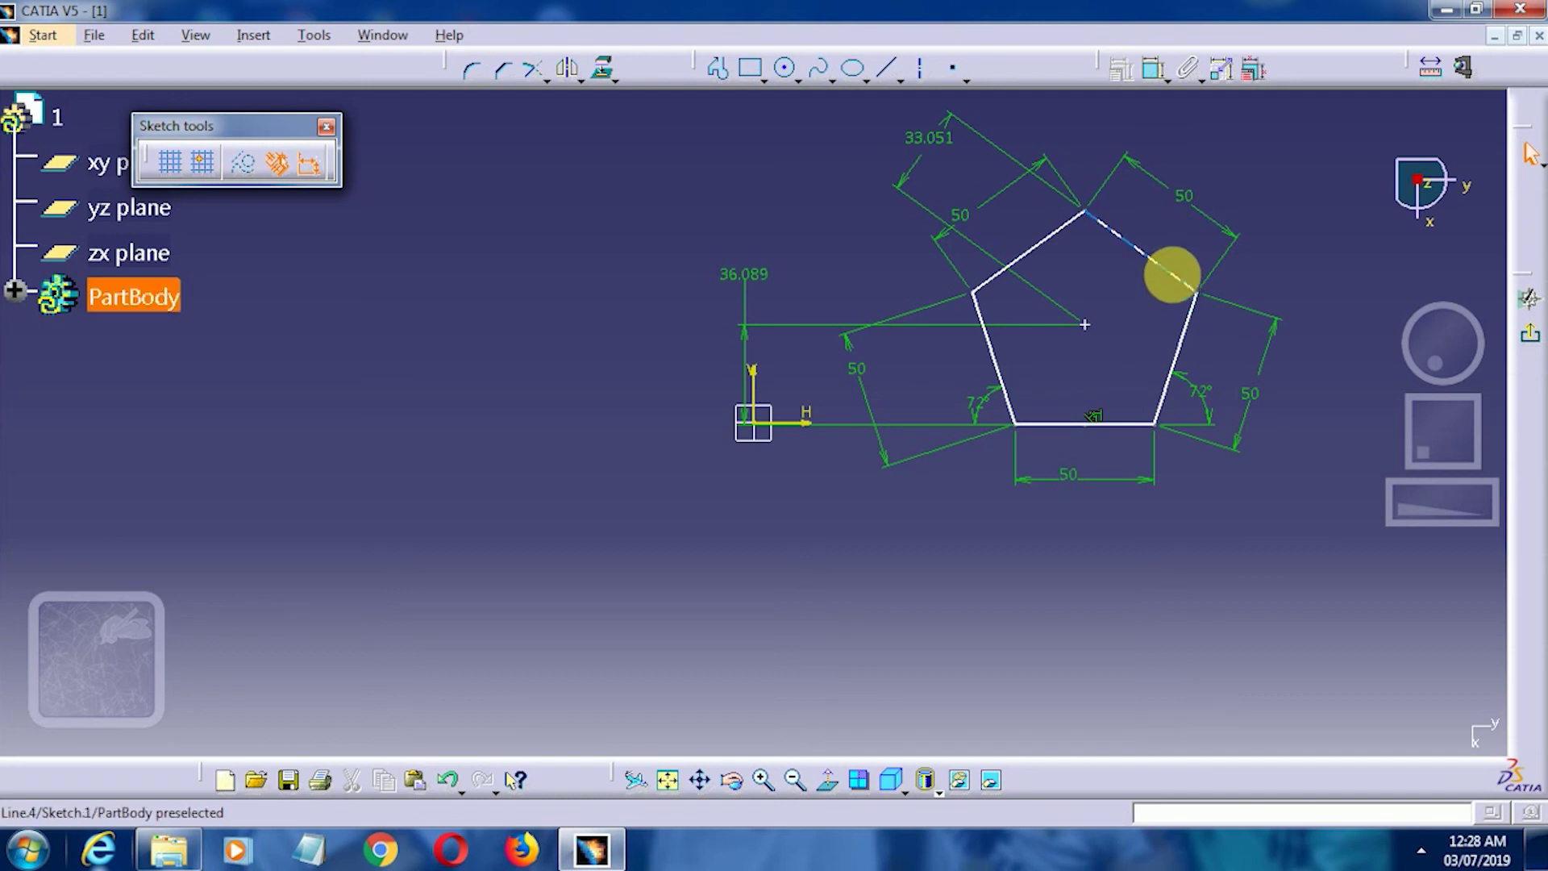
mouse_move(1151, 283)
left_mouse_down()
mouse_move(916, 328)
mouse_move(1059, 301)
mouse_move(891, 322)
mouse_move(1190, 287)
mouse_move(1095, 259)
mouse_move(833, 283)
mouse_move(691, 388)
mouse_move(1049, 308)
mouse_move(1106, 277)
mouse_move(1081, 286)
left_mouse_up()
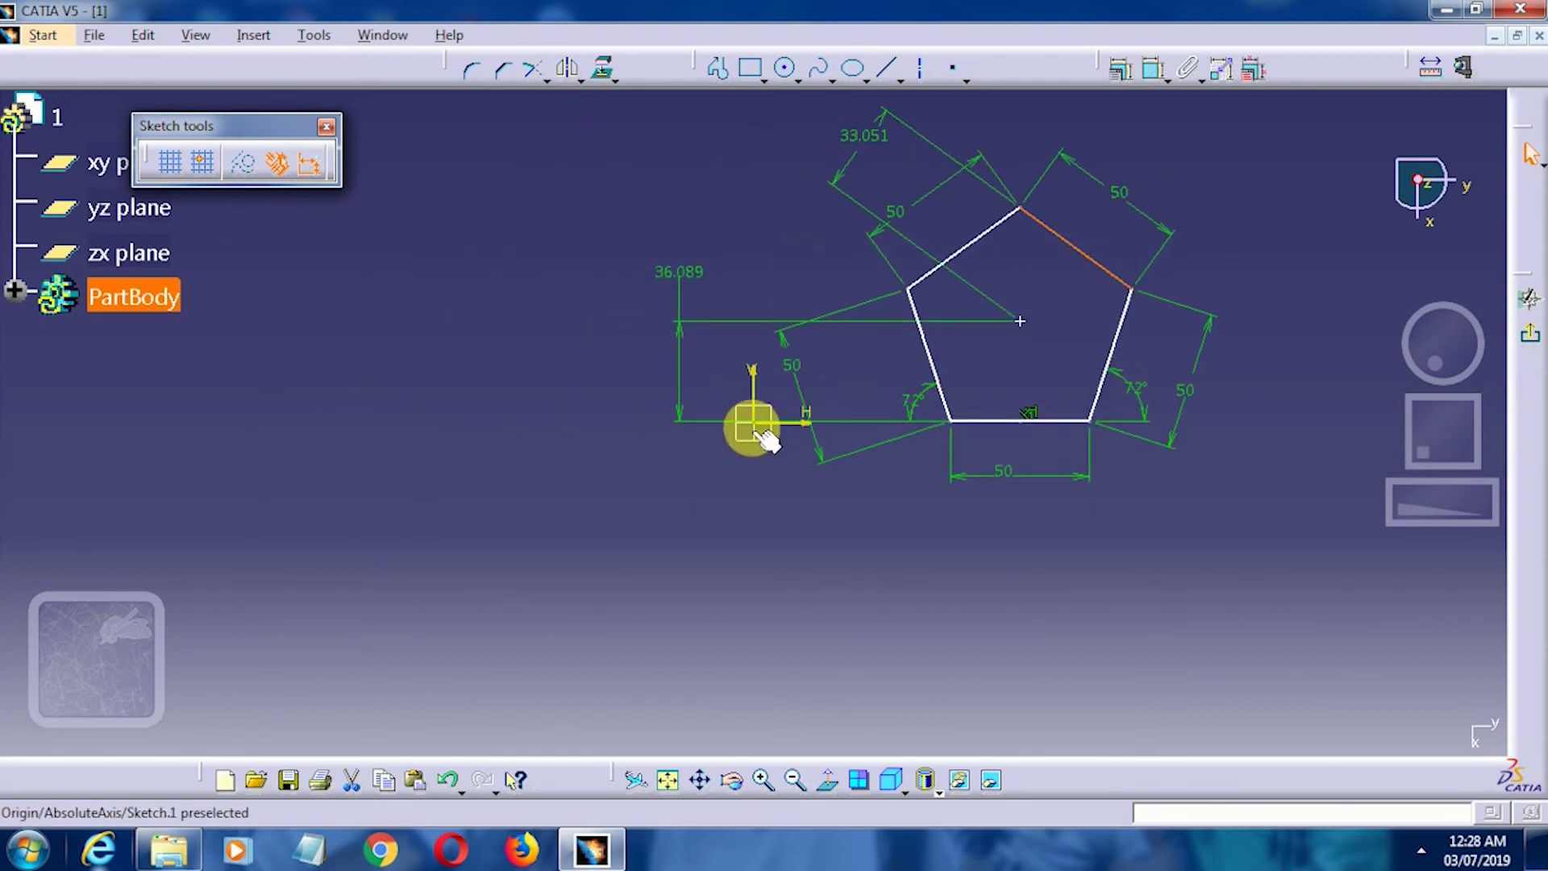
Constrain the pentagon's center point to the sketch origin with a Coincidence constraint
left_click(1241, 250)
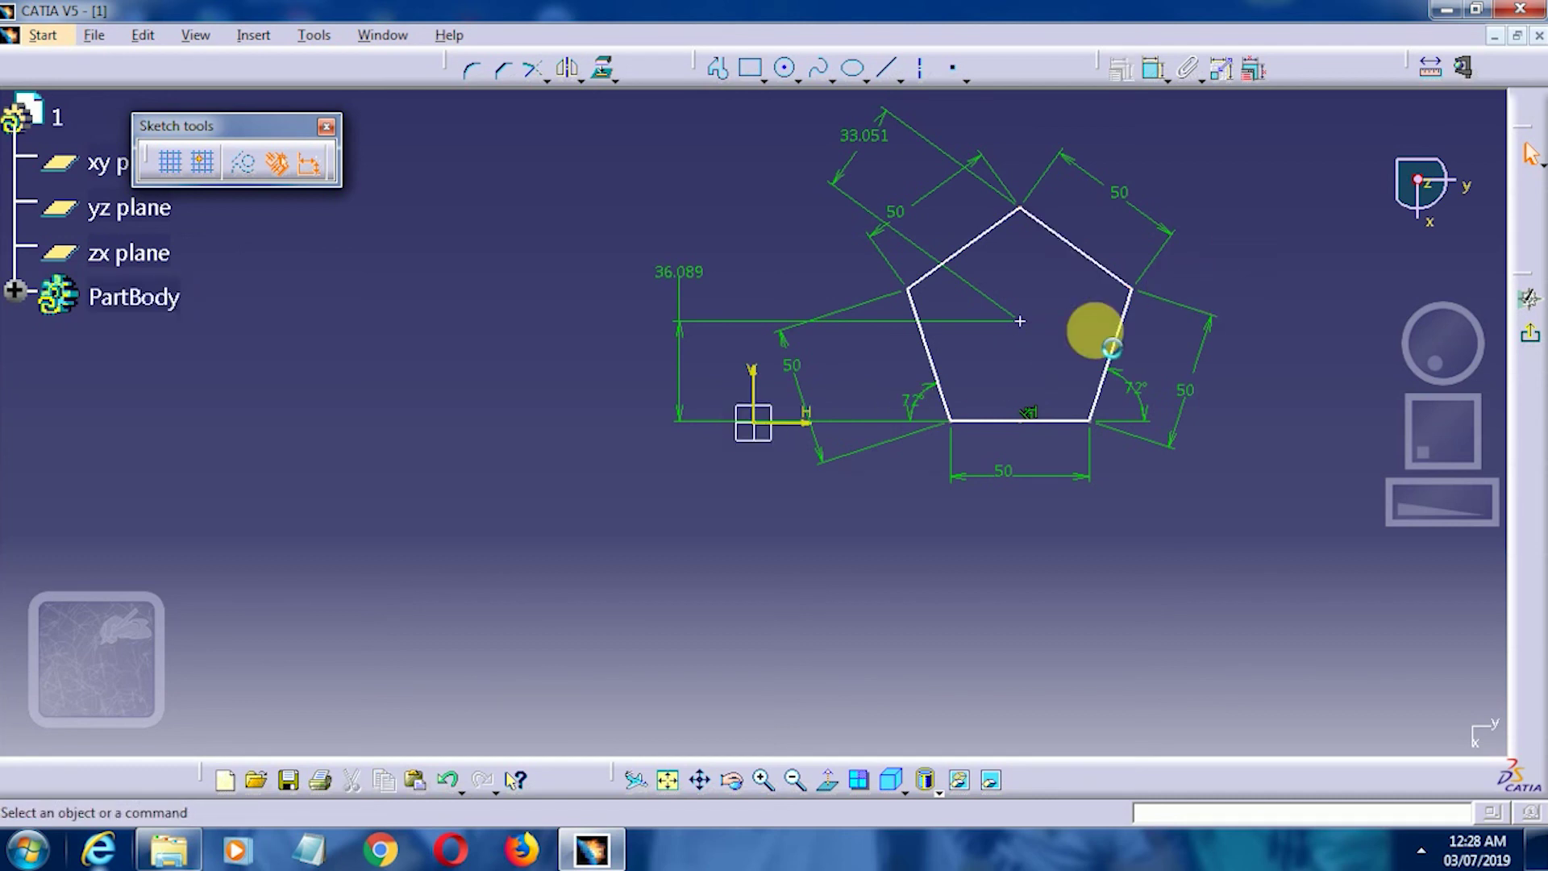
right_click(1020, 322)
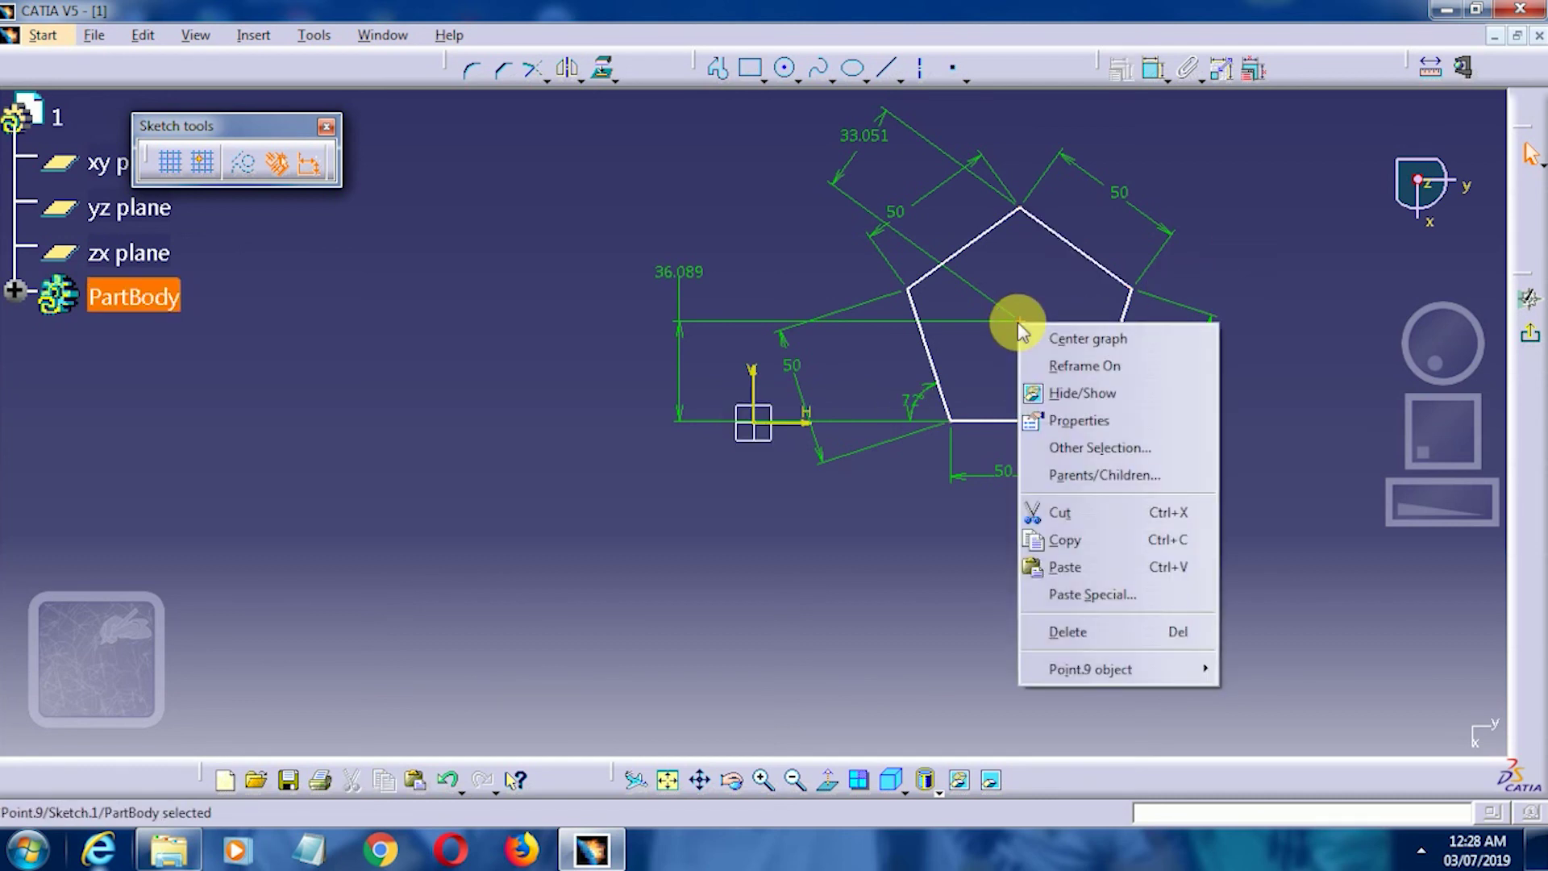
left_click(998, 364)
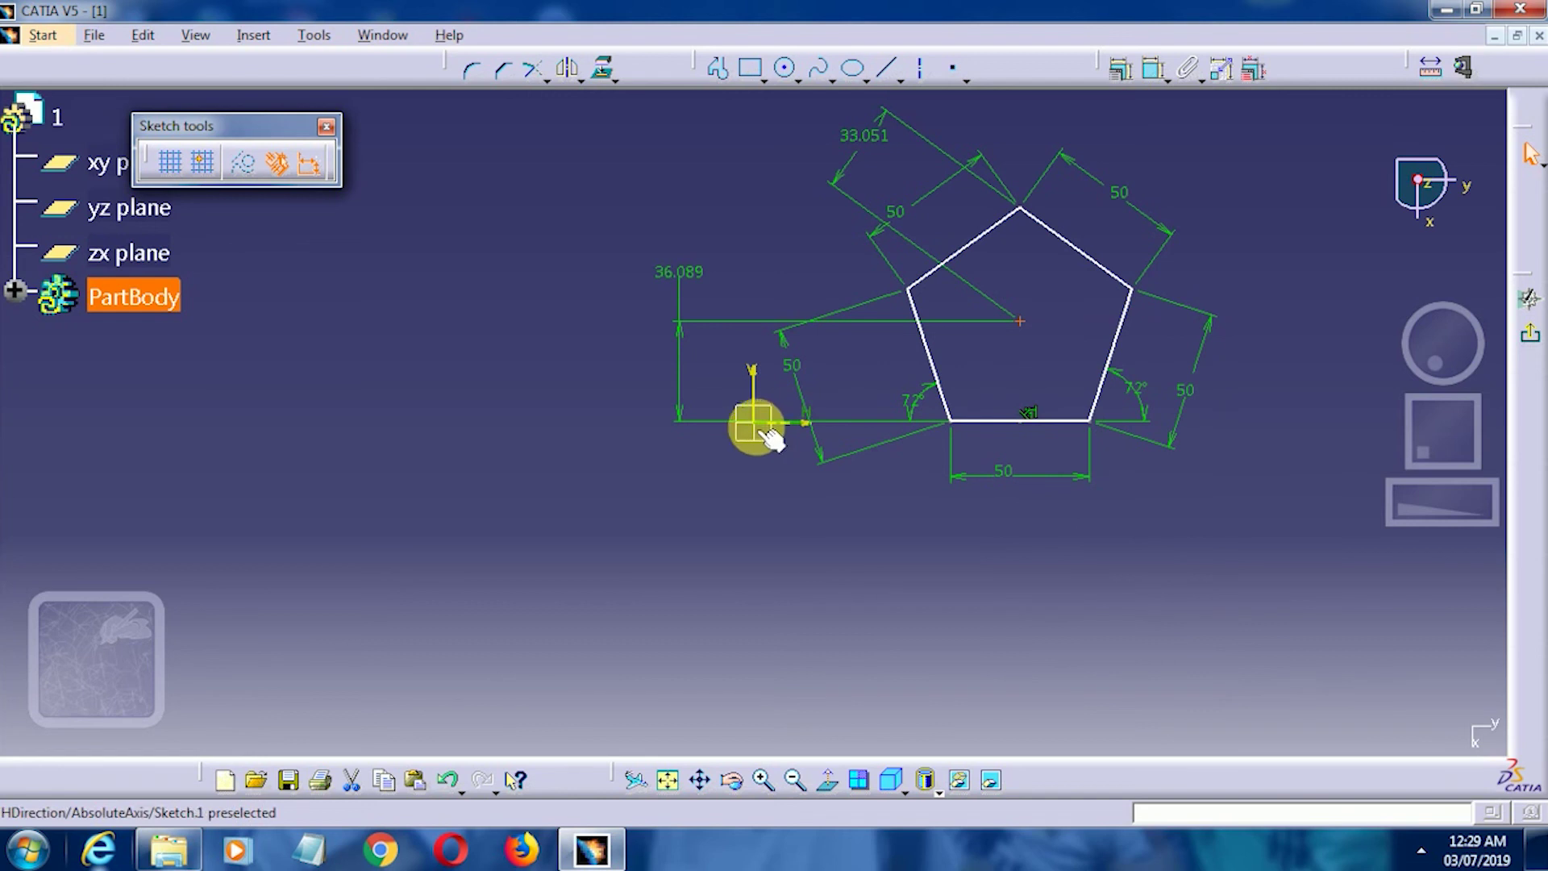
left_click(1118, 76)
left_click(1119, 77)
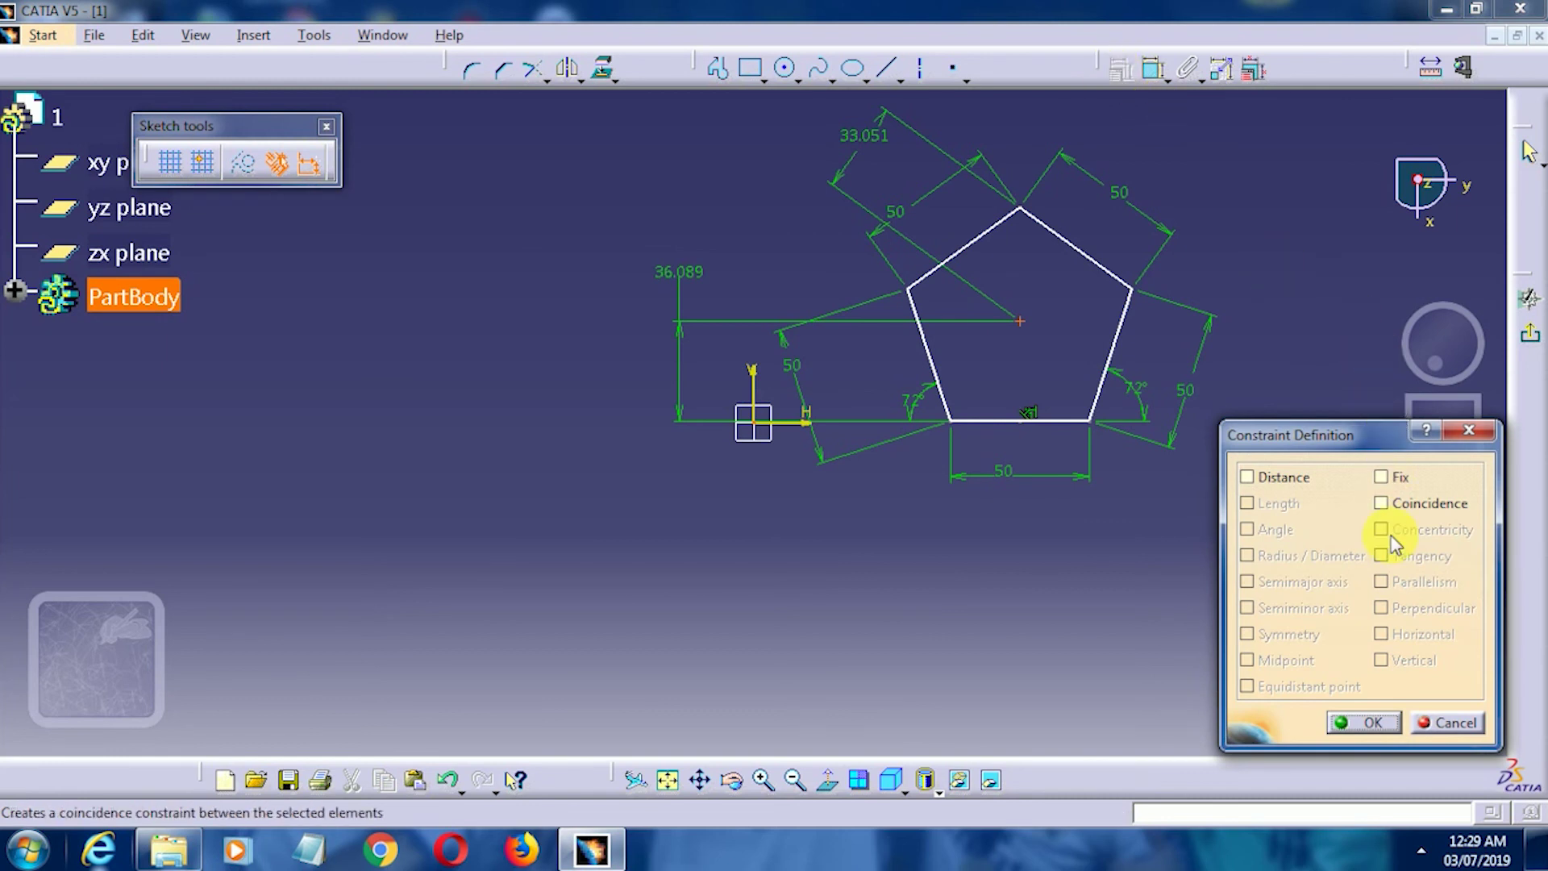
left_click(1397, 503)
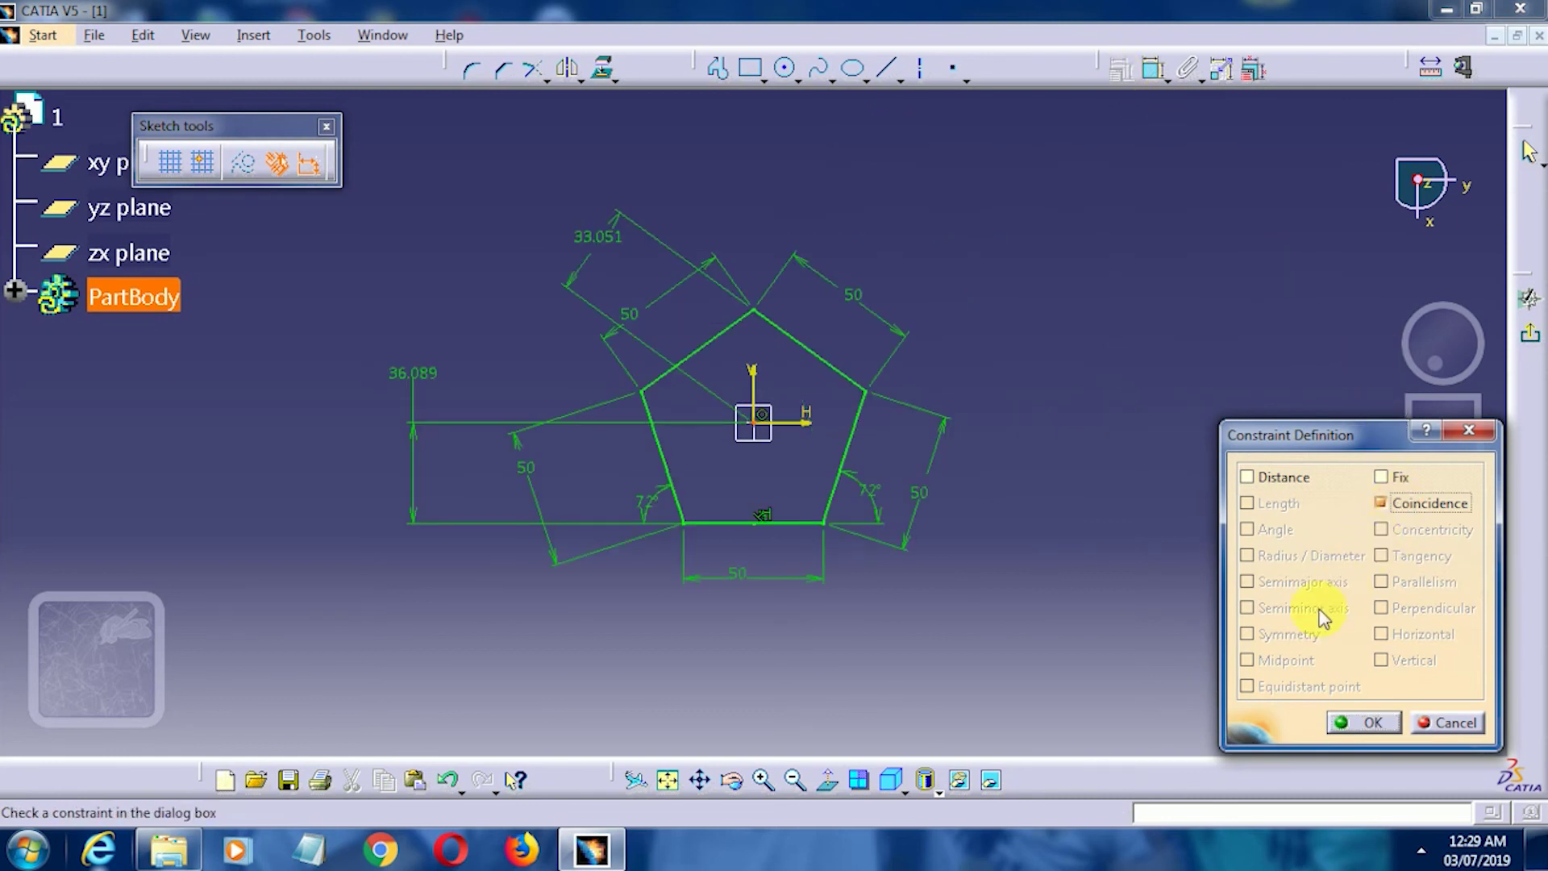
left_click(1362, 722)
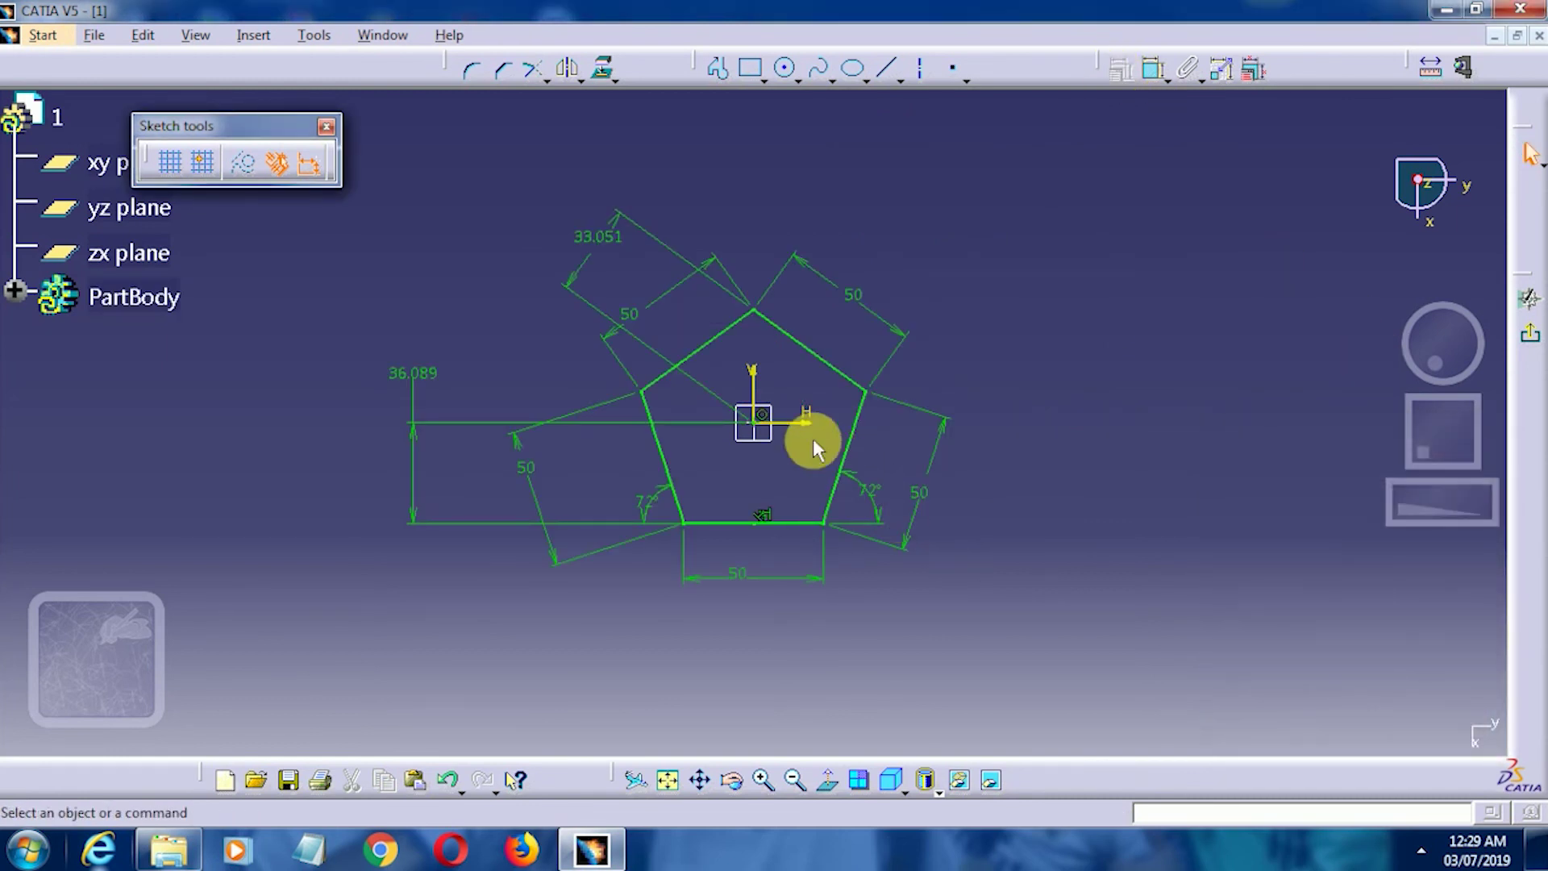